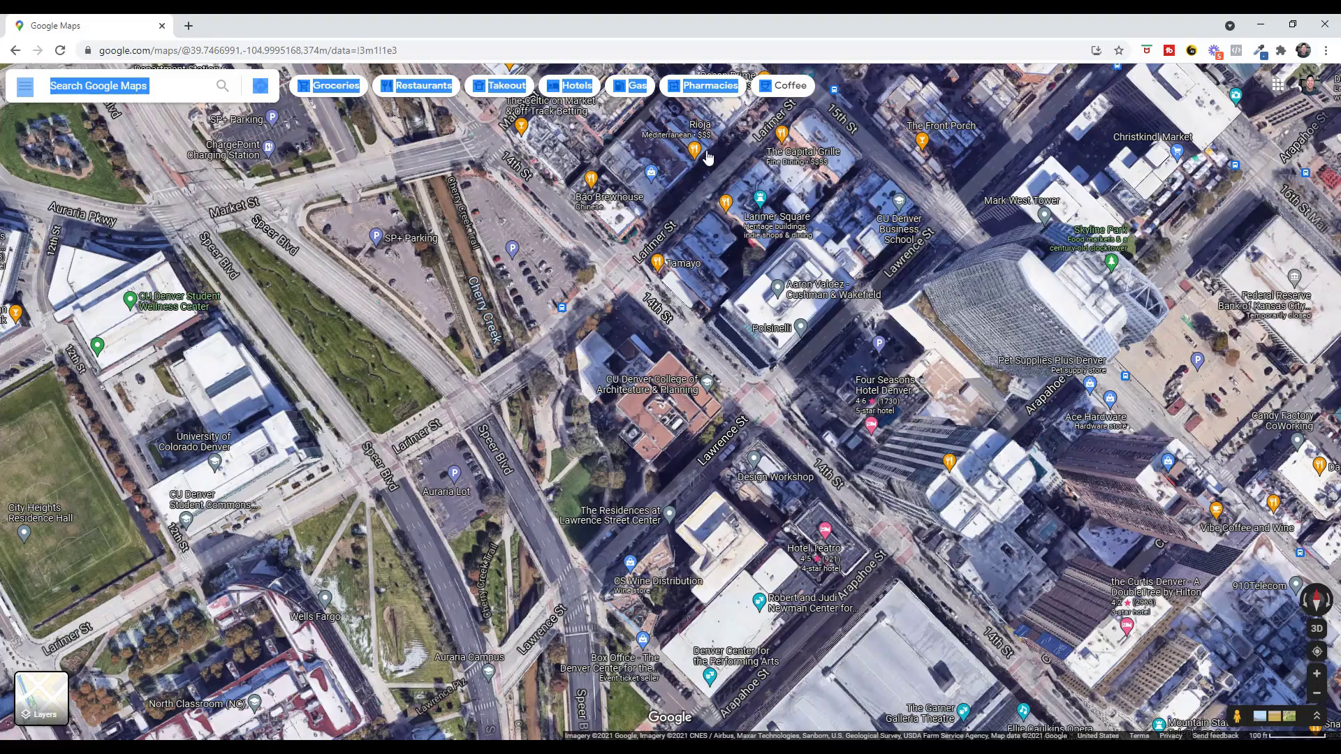
# Switch to SketchUp and frame the downtown area around Speer Blvd at zoom level 16 in the Add Location map
pyautogui.click(1261, 25)
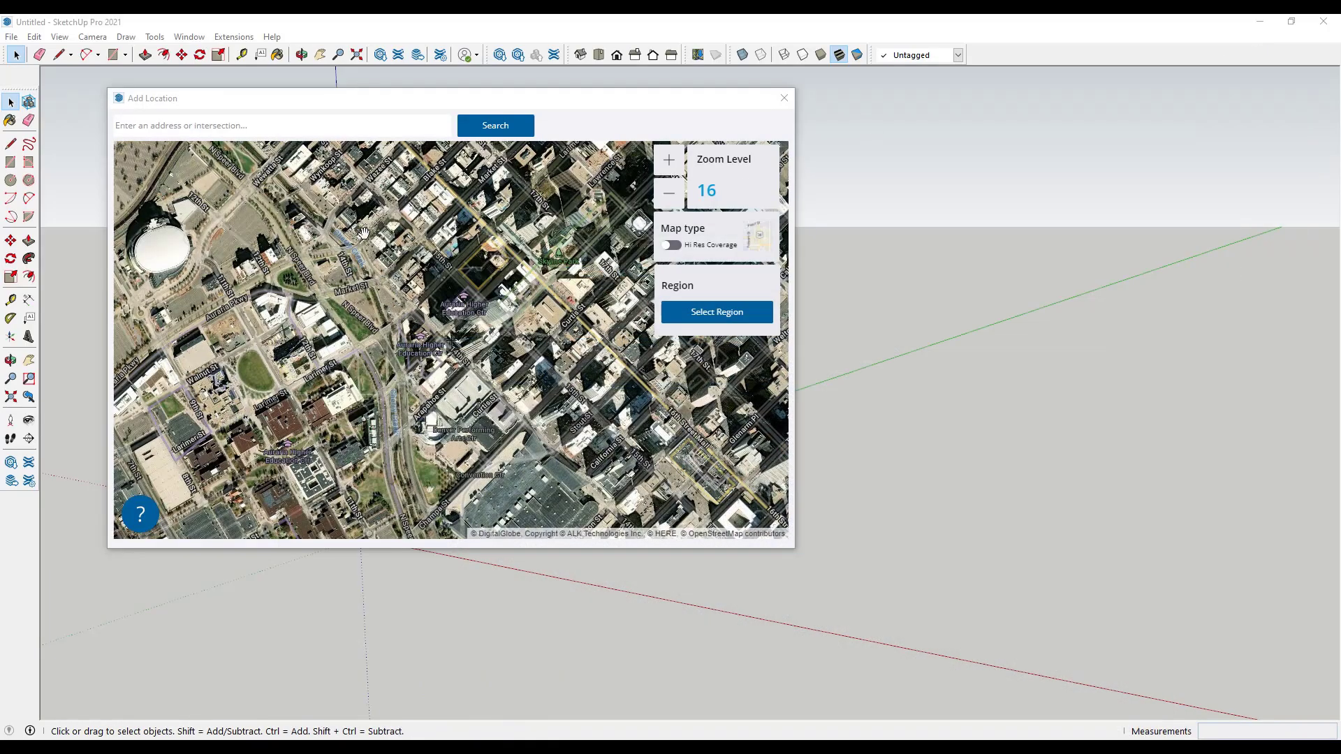
pyautogui.moveTo(402, 110); pyautogui.dragTo(604, 135)
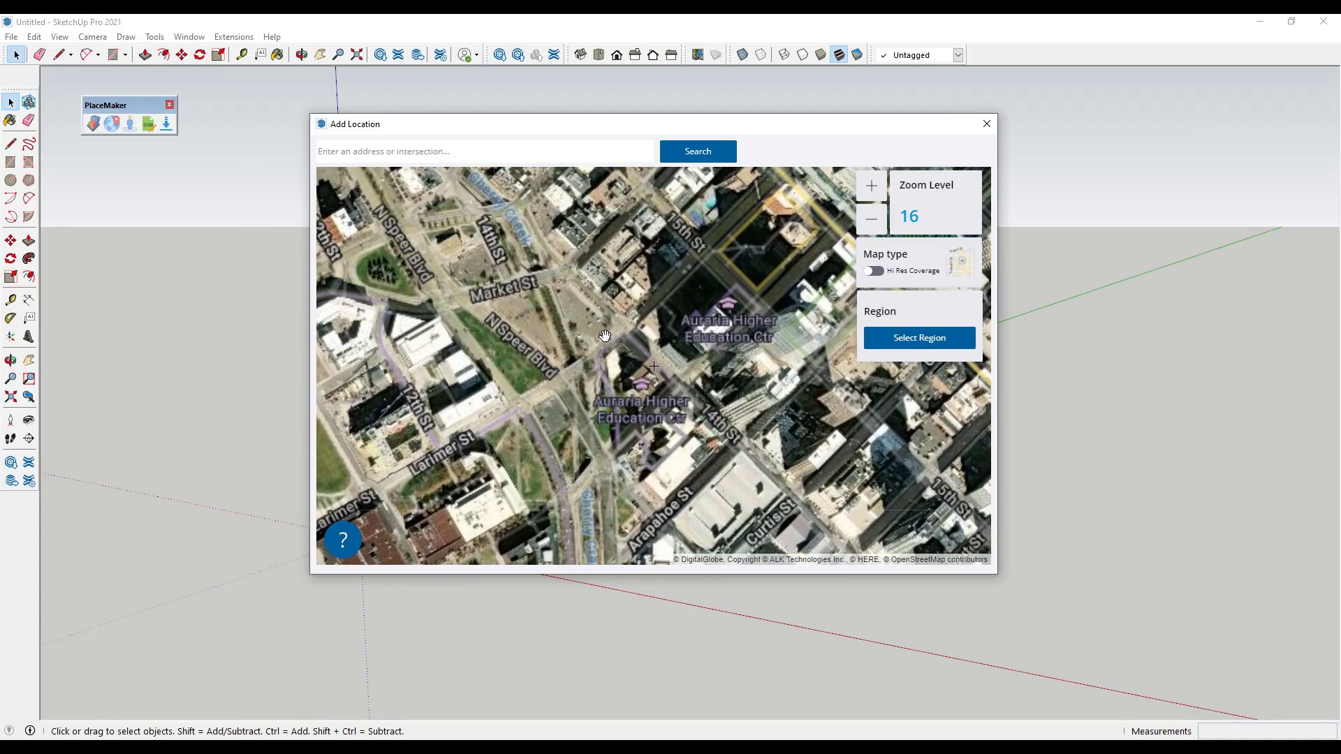
pyautogui.scroll(1, 603, 334)
pyautogui.scroll(-1, 612, 329)
pyautogui.scroll(1, 601, 339)
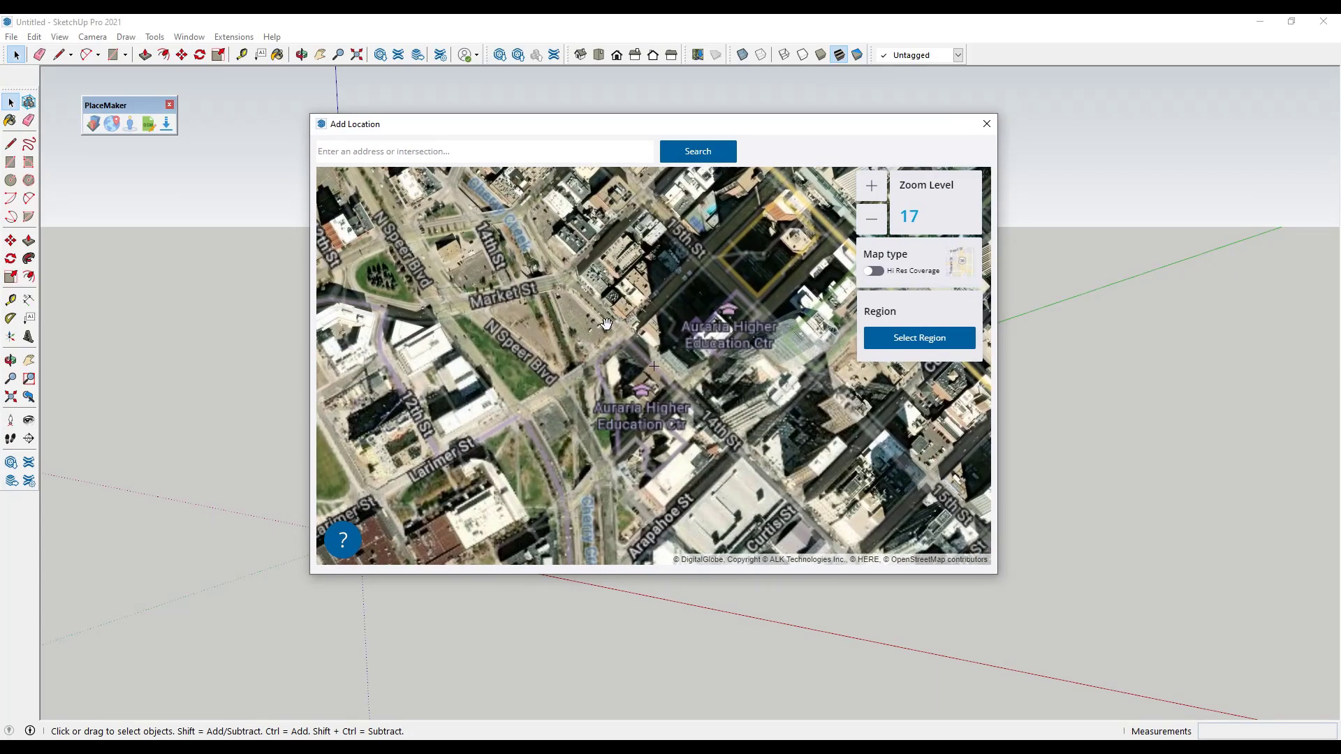
pyautogui.scroll(-1, 639, 360)
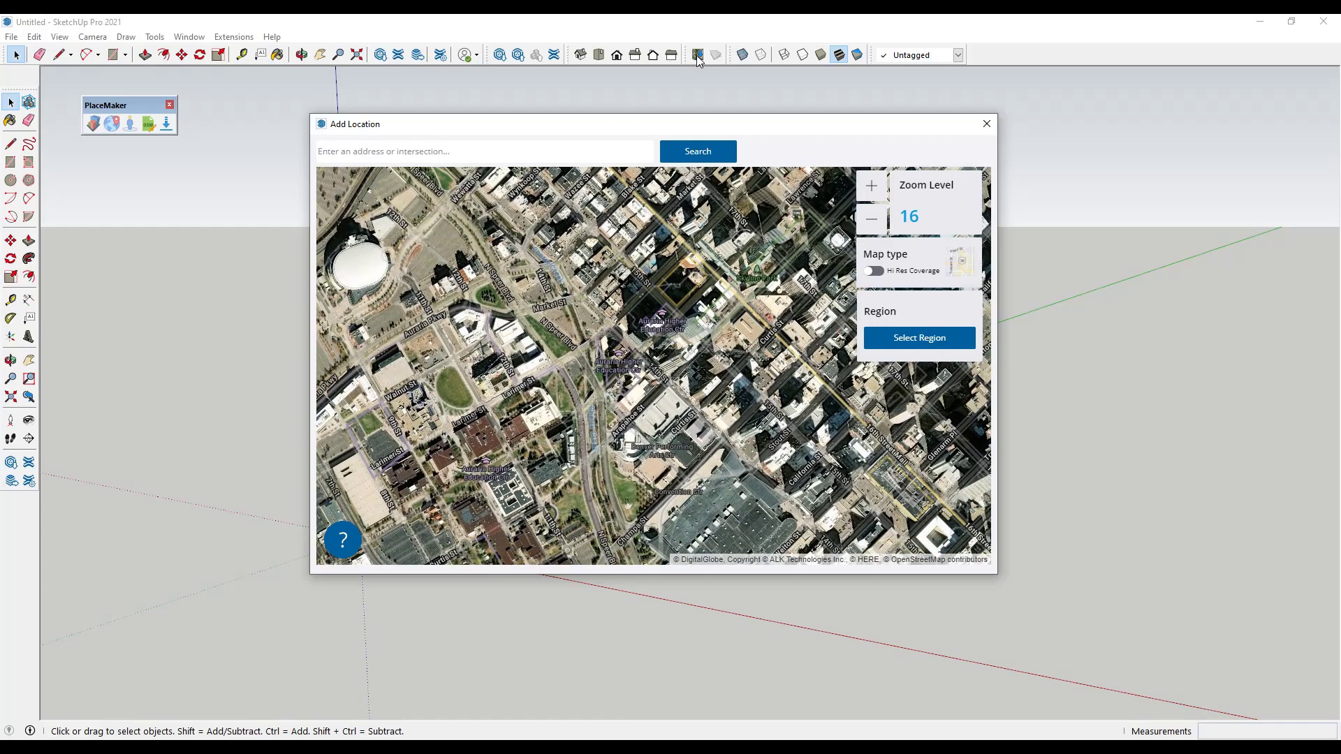
# Select a map region with Digital Globe as imagery provider, enlarge its boundary vertically, and import it
pyautogui.click(907, 340)
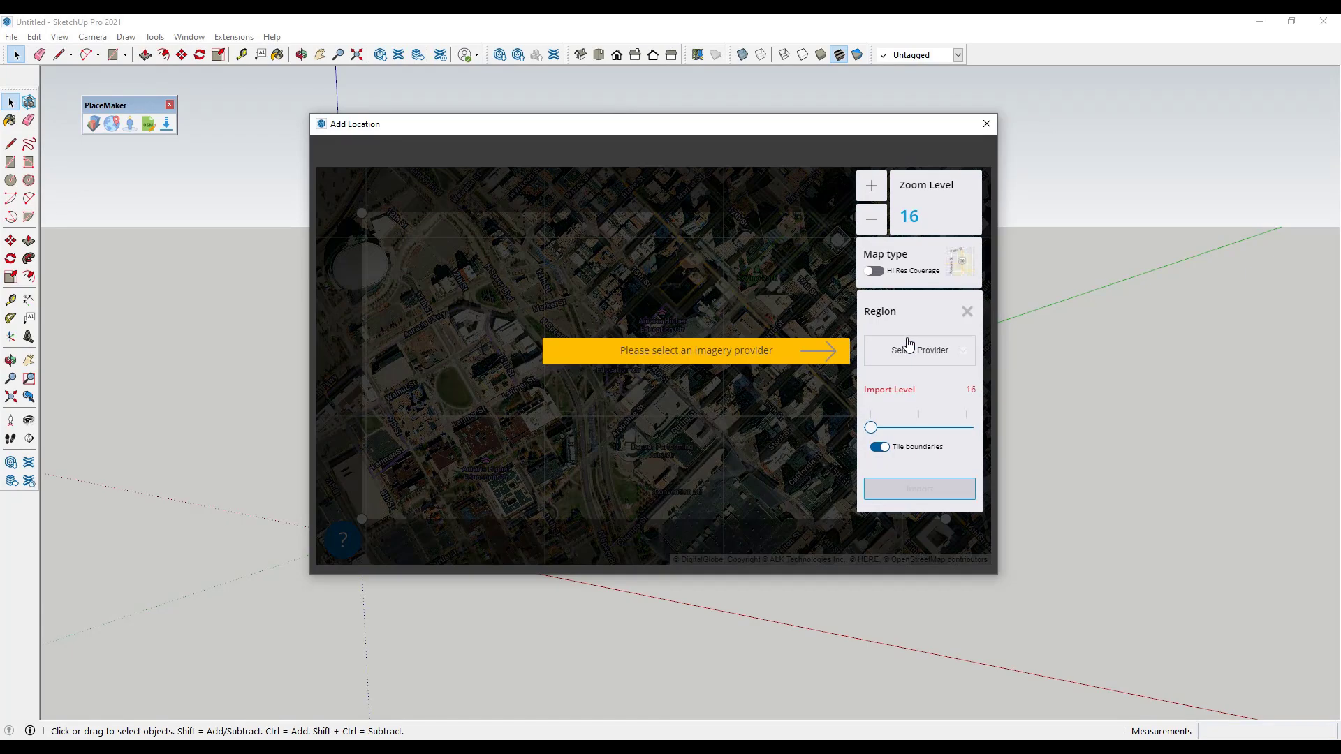
pyautogui.click(946, 351)
pyautogui.click(919, 382)
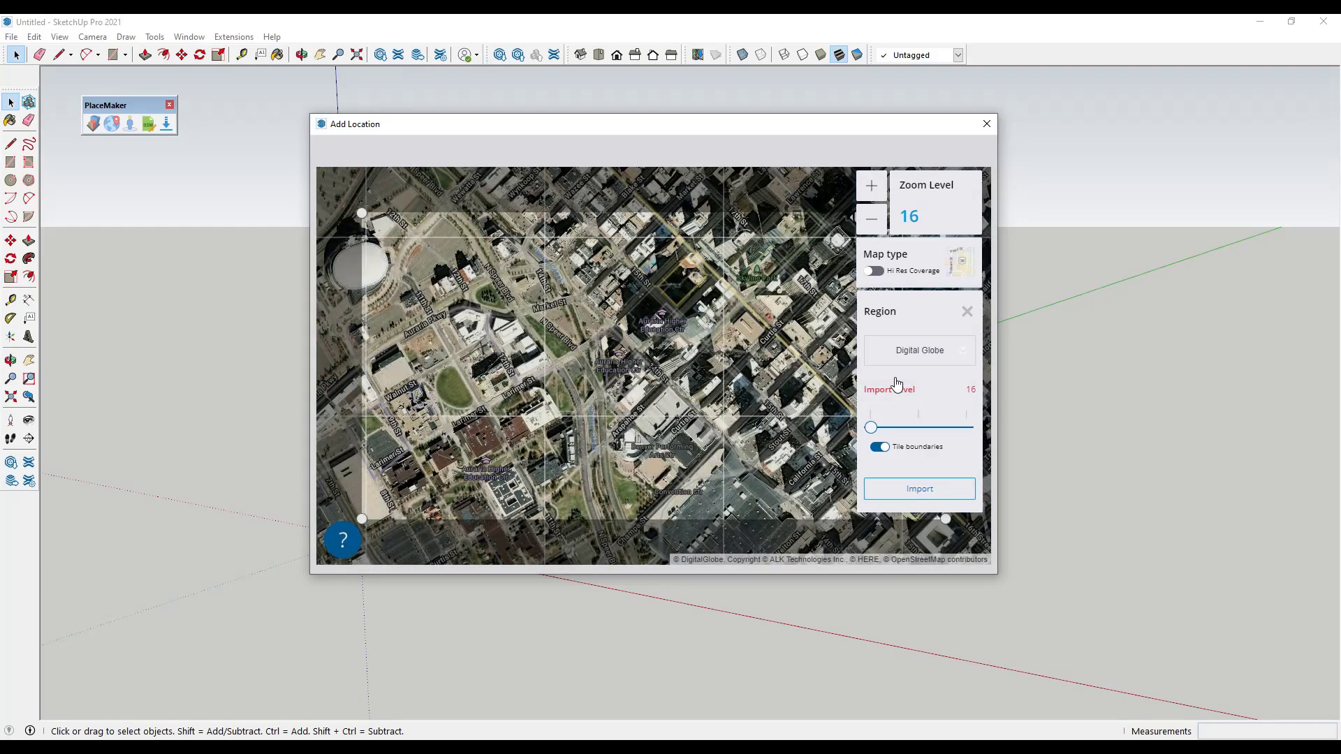
pyautogui.moveTo(358, 212); pyautogui.dragTo(367, 167)
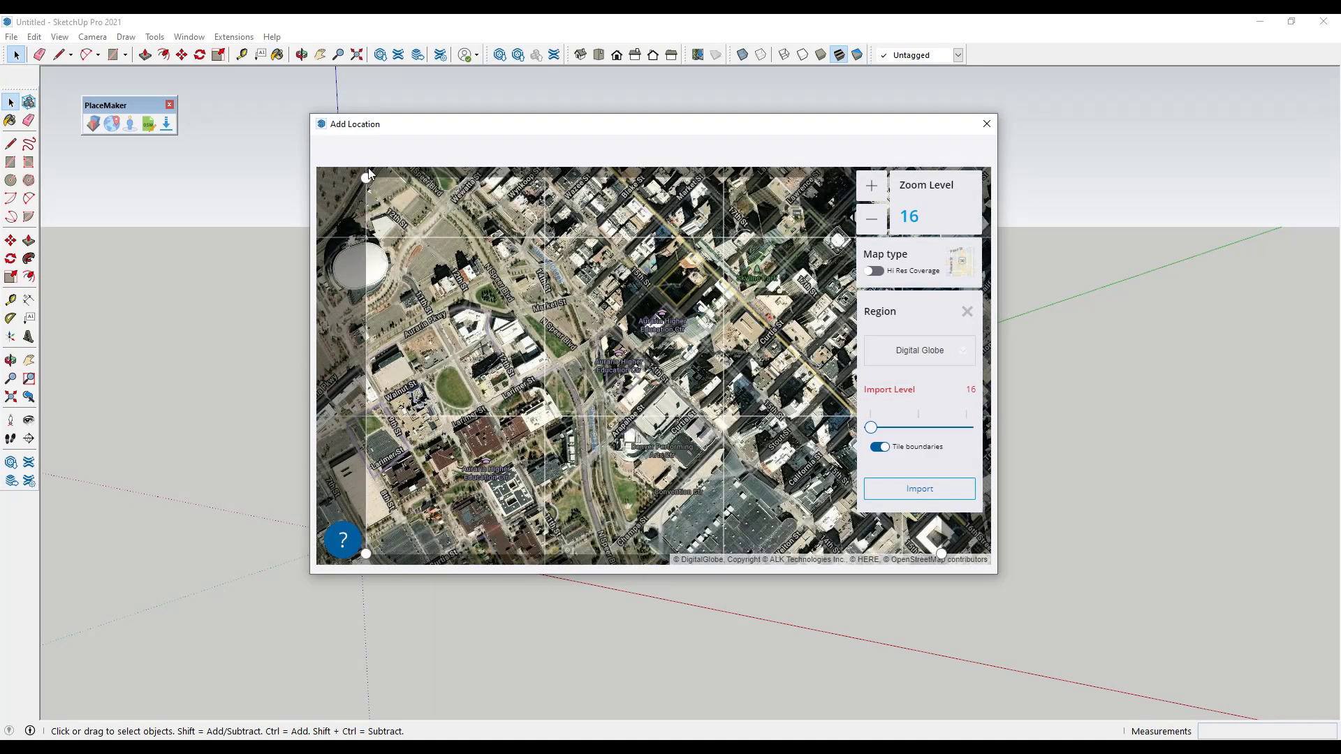
pyautogui.click(920, 493)
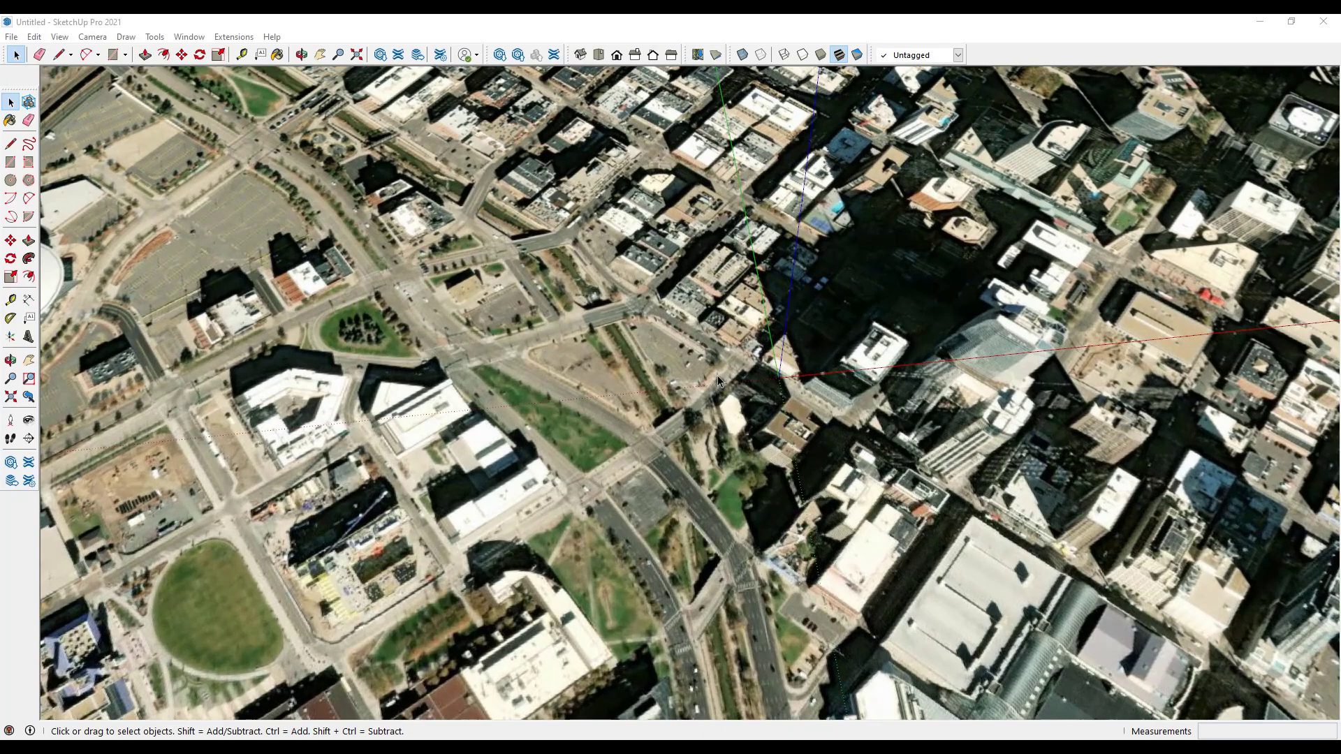
# Trace the bridge edge beside the triangular parking lot with a line and round the intersection corner with a tangent arc
pyautogui.moveTo(660, 504); pyautogui.dragTo(999, 273, button='middle')
pyautogui.scroll(3, 738, 355)
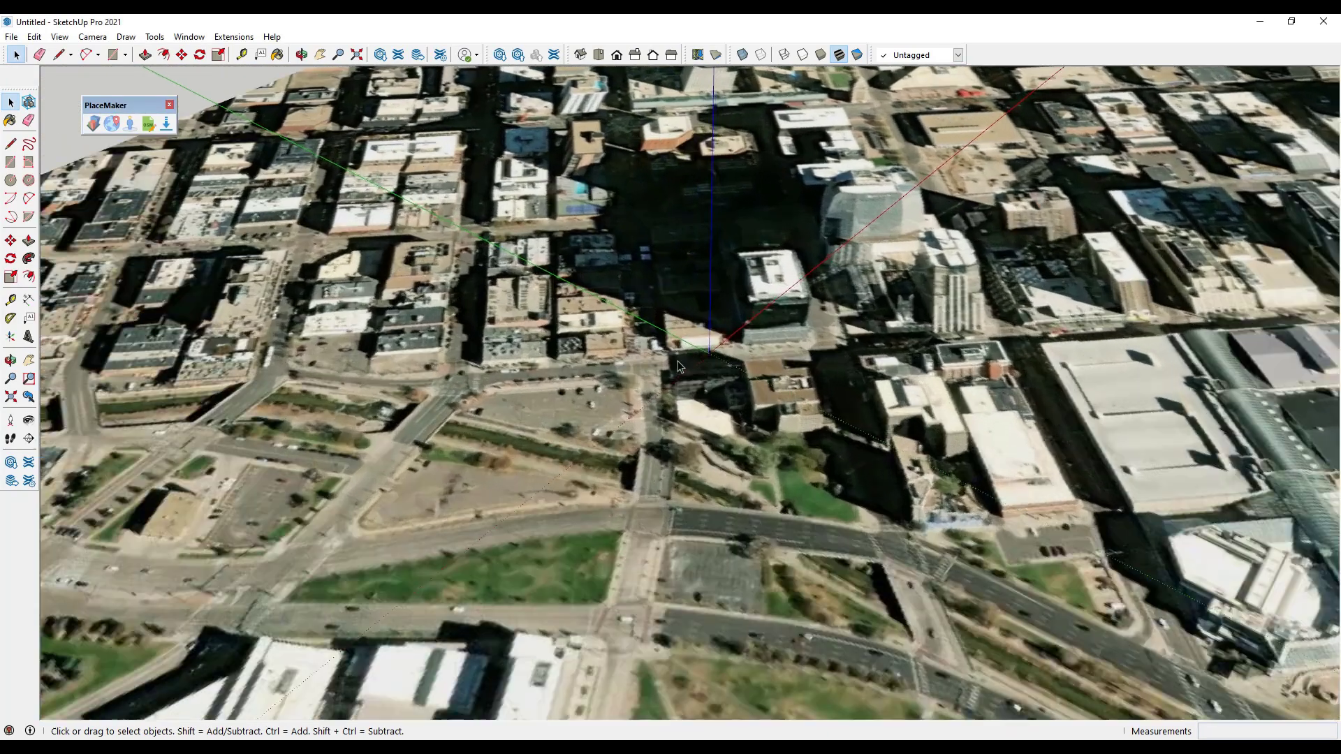
pyautogui.moveTo(527, 390); pyautogui.dragTo(576, 468, button='middle')
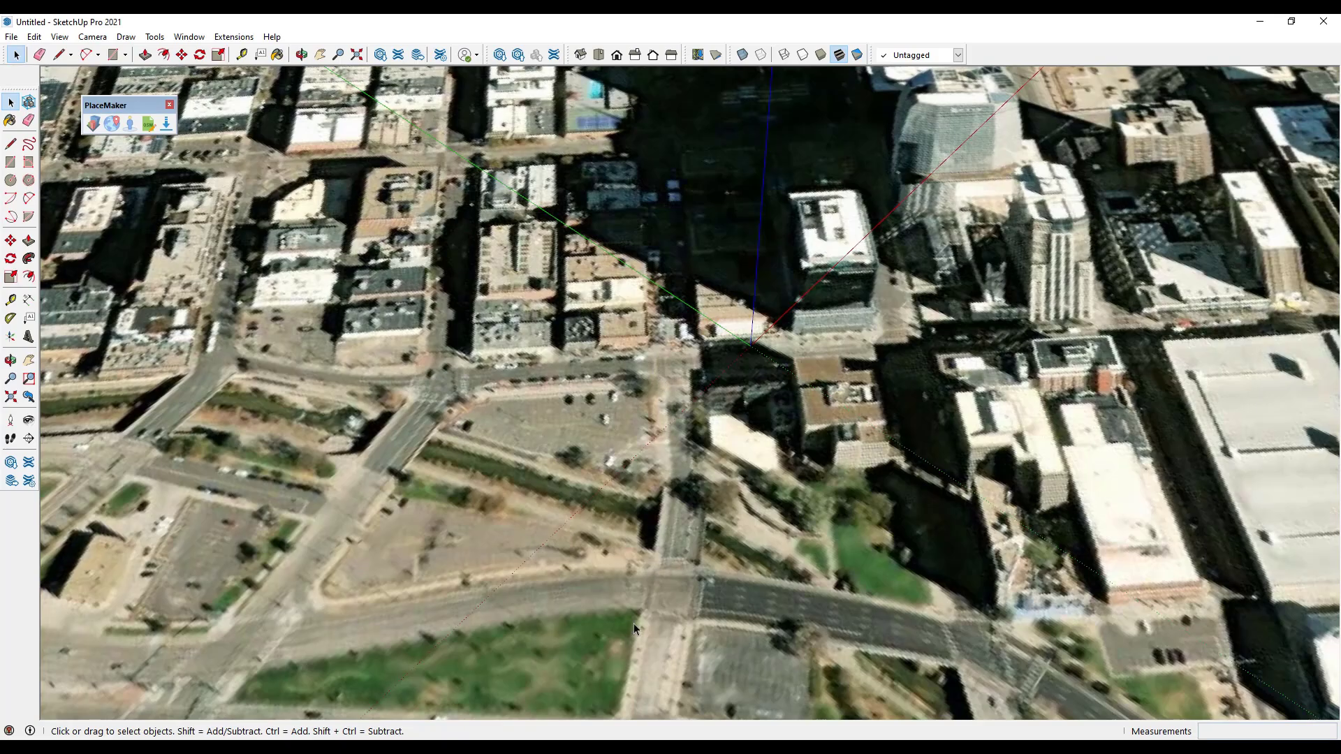
pyautogui.scroll(-5, 672, 417)
pyautogui.moveTo(672, 418); pyautogui.dragTo(552, 402, button='middle')
pyautogui.scroll(3, 548, 404)
pyautogui.scroll(3, 548, 400)
pyautogui.moveTo(442, 398); pyautogui.dragTo(409, 522, button='middle')
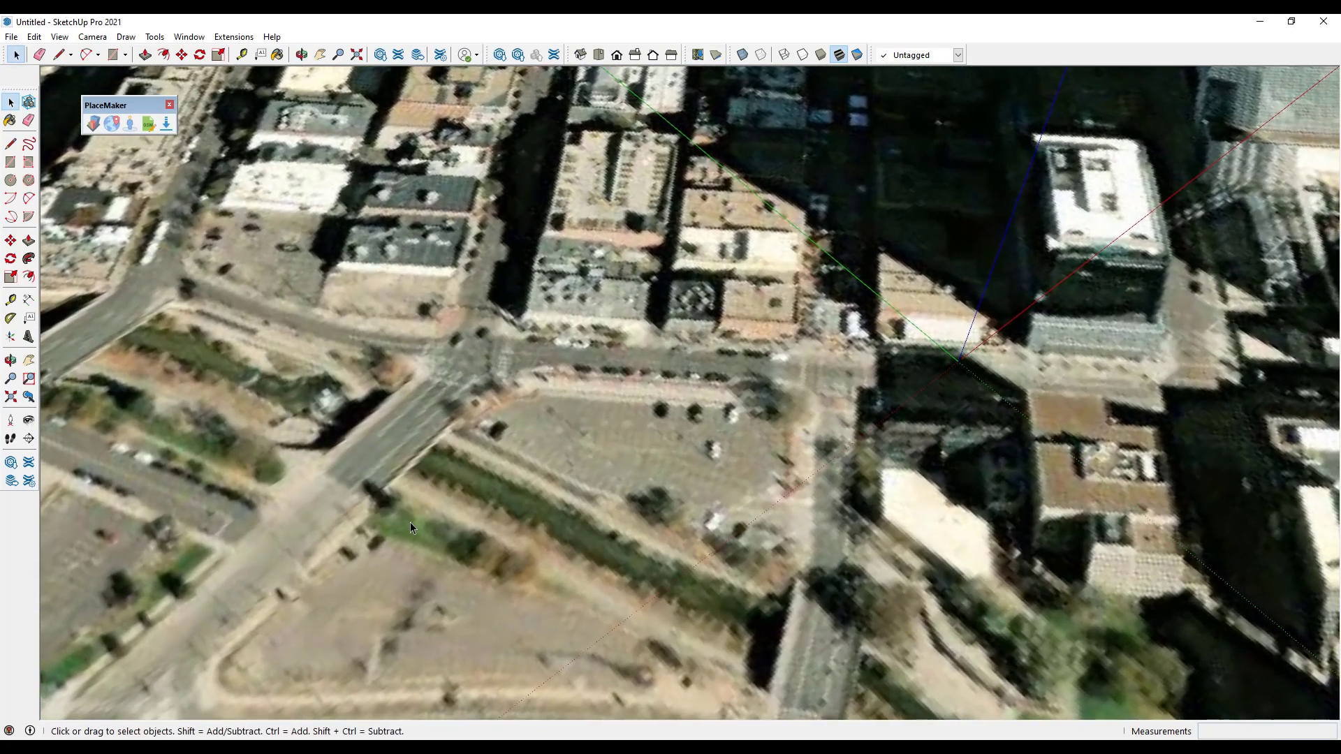
pyautogui.press('l')
pyautogui.scroll(3, 381, 507)
pyautogui.click(361, 494)
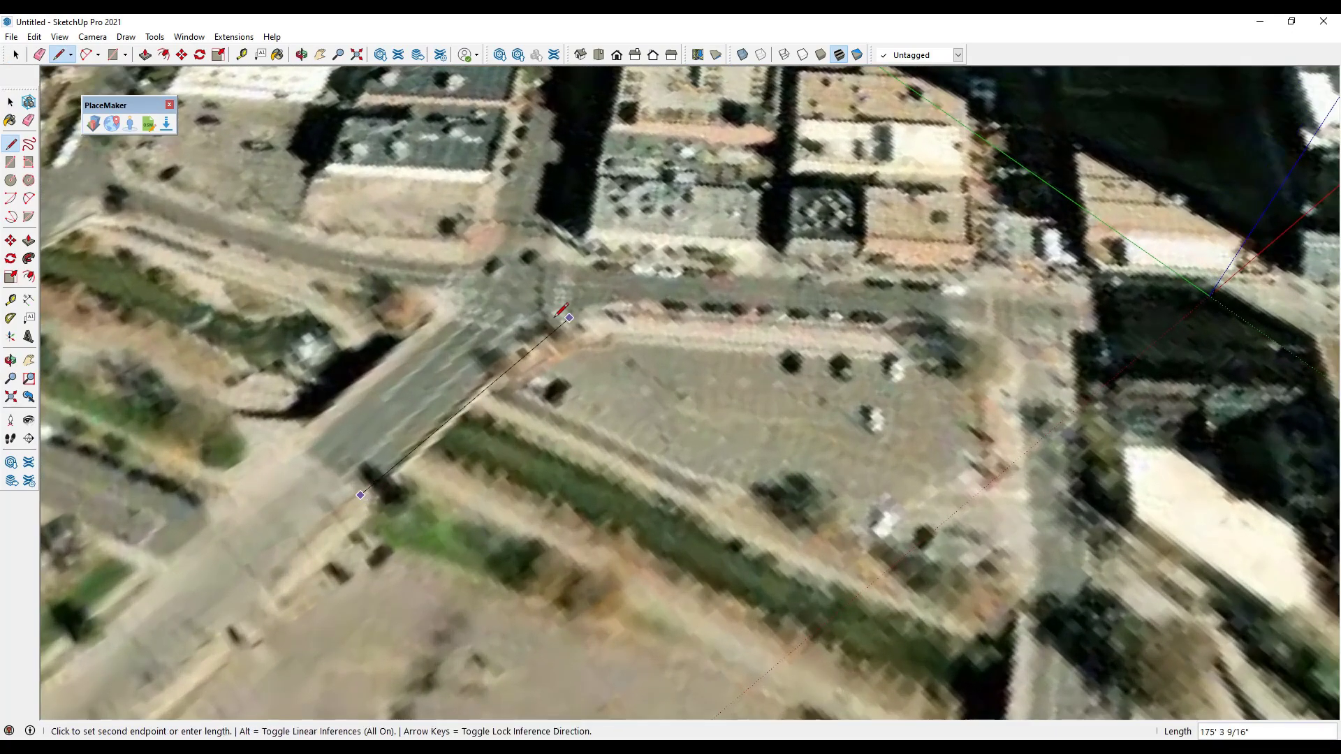
pyautogui.click(529, 345)
pyautogui.press('a')
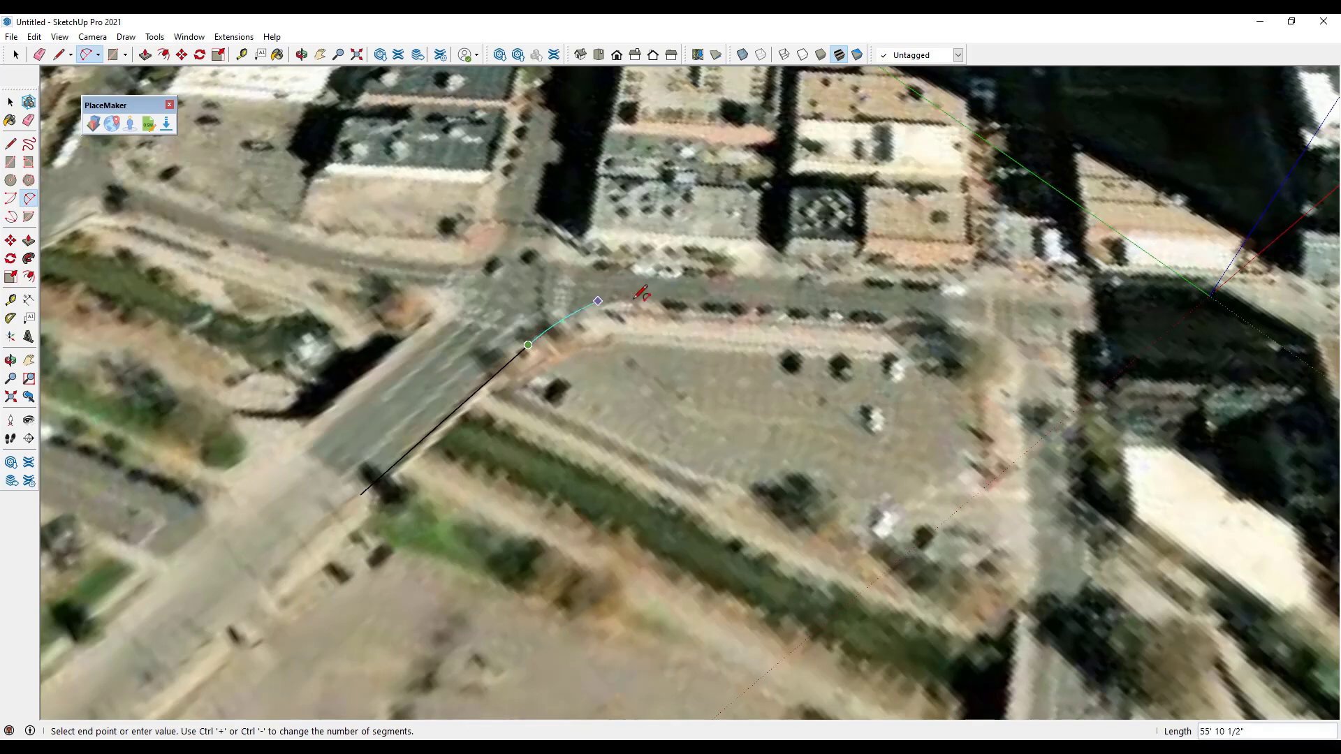
pyautogui.click(528, 345)
pyautogui.doubleClick(634, 306)
# Continue the outline with a line along the parking lot's street edge and an arc around its next street corner
pyautogui.press('l')
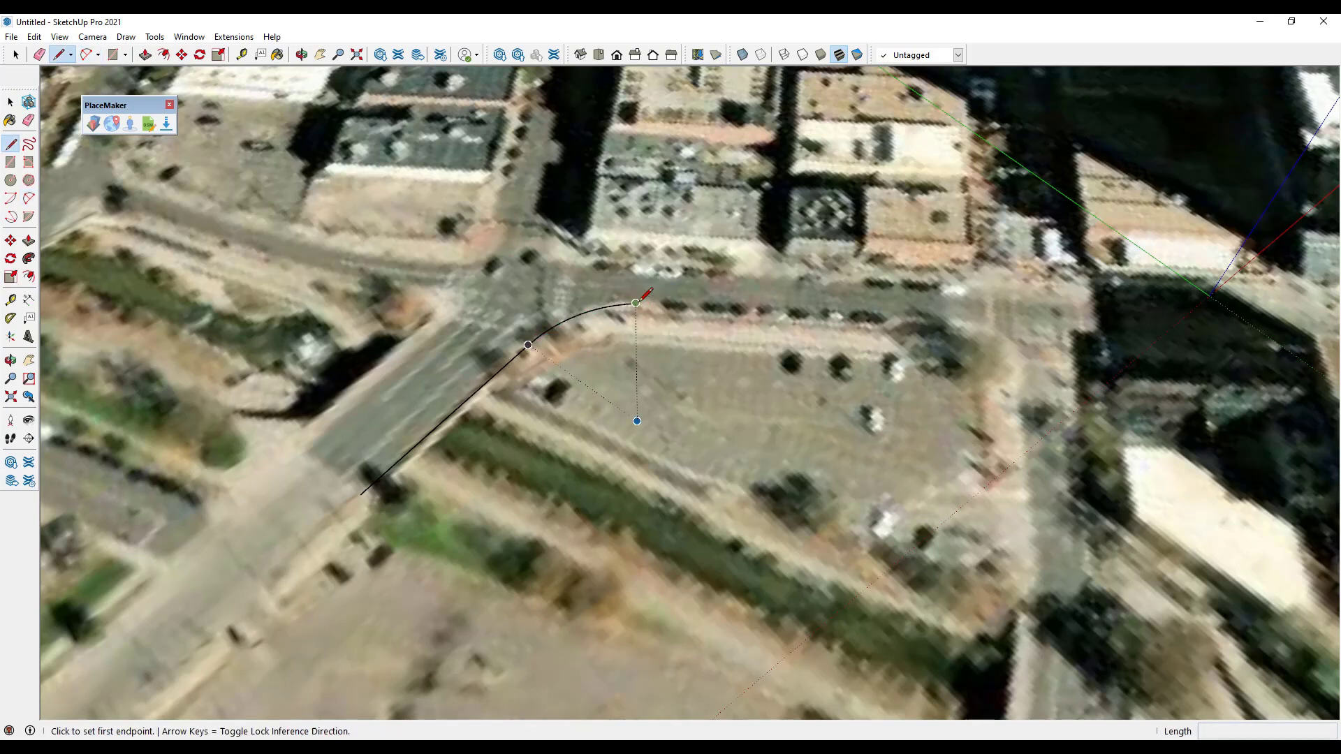
pyautogui.click(637, 304)
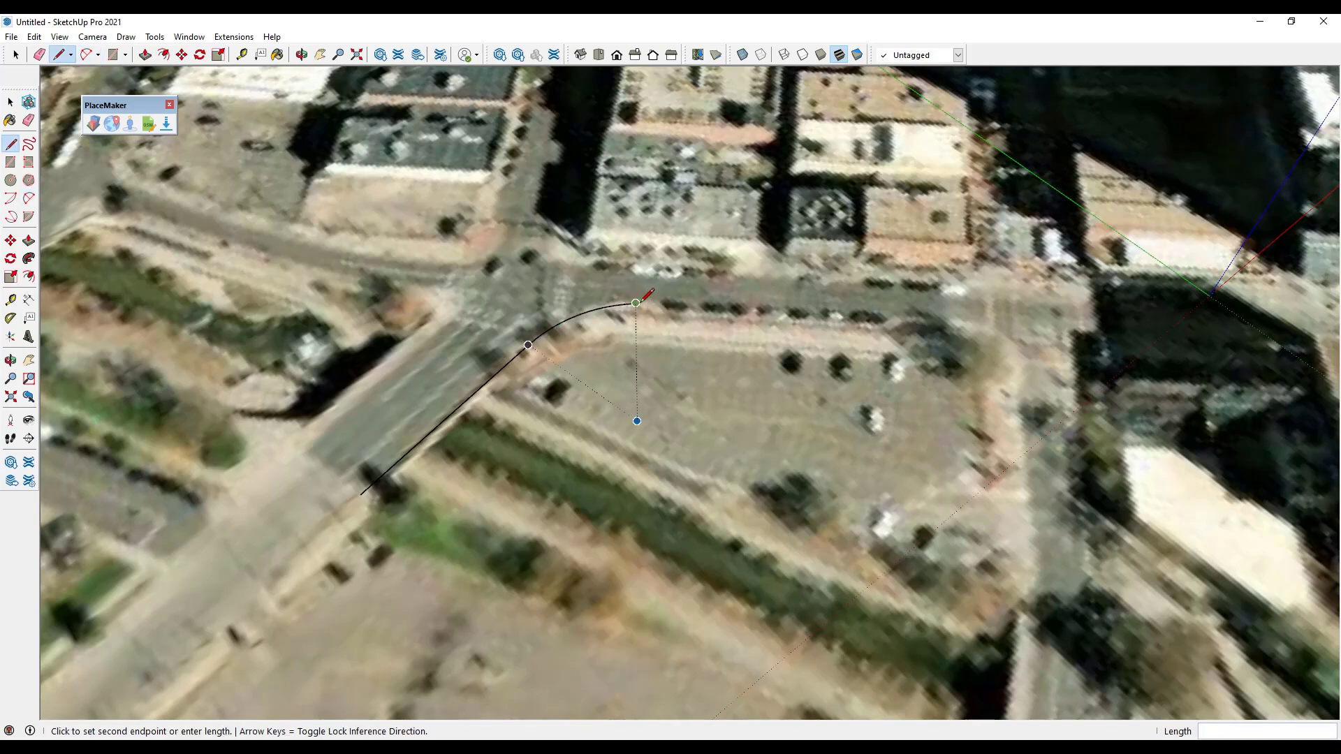
pyautogui.click(956, 319)
pyautogui.press('a')
pyautogui.click(956, 319)
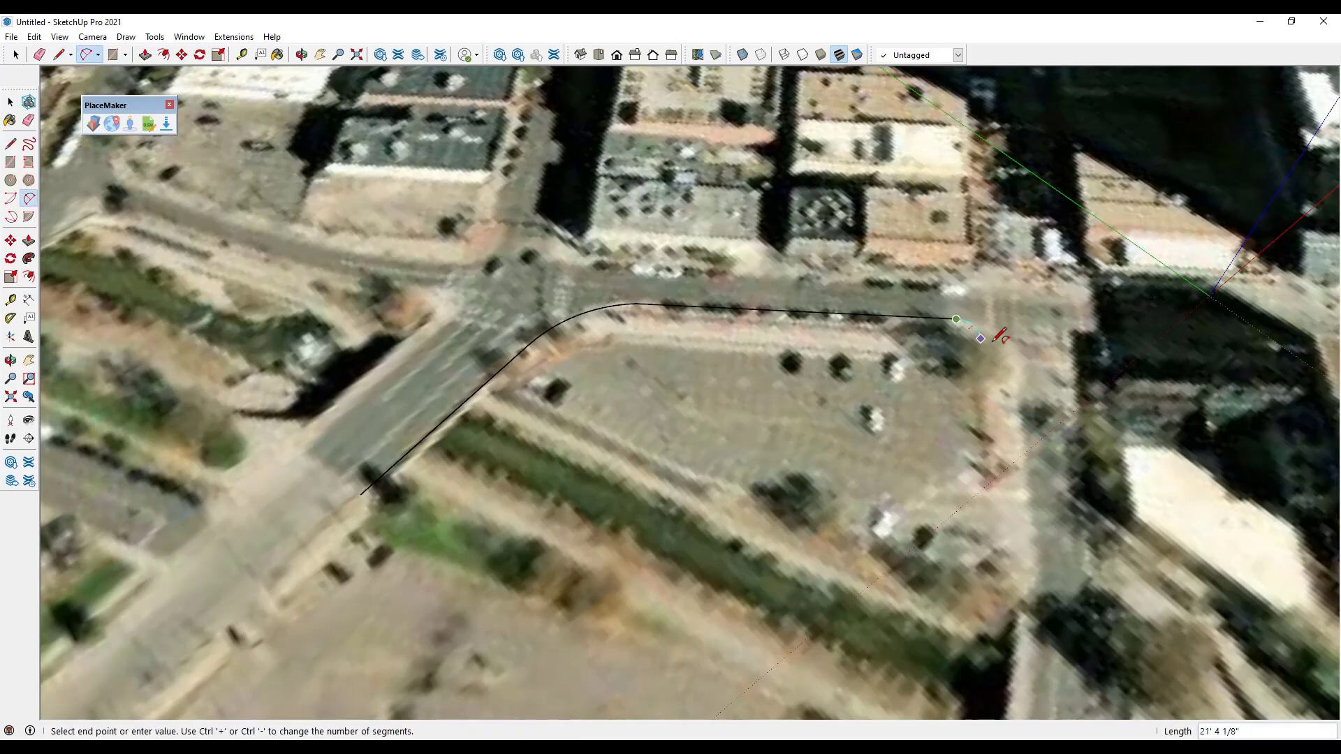
pyautogui.doubleClick(1018, 369)
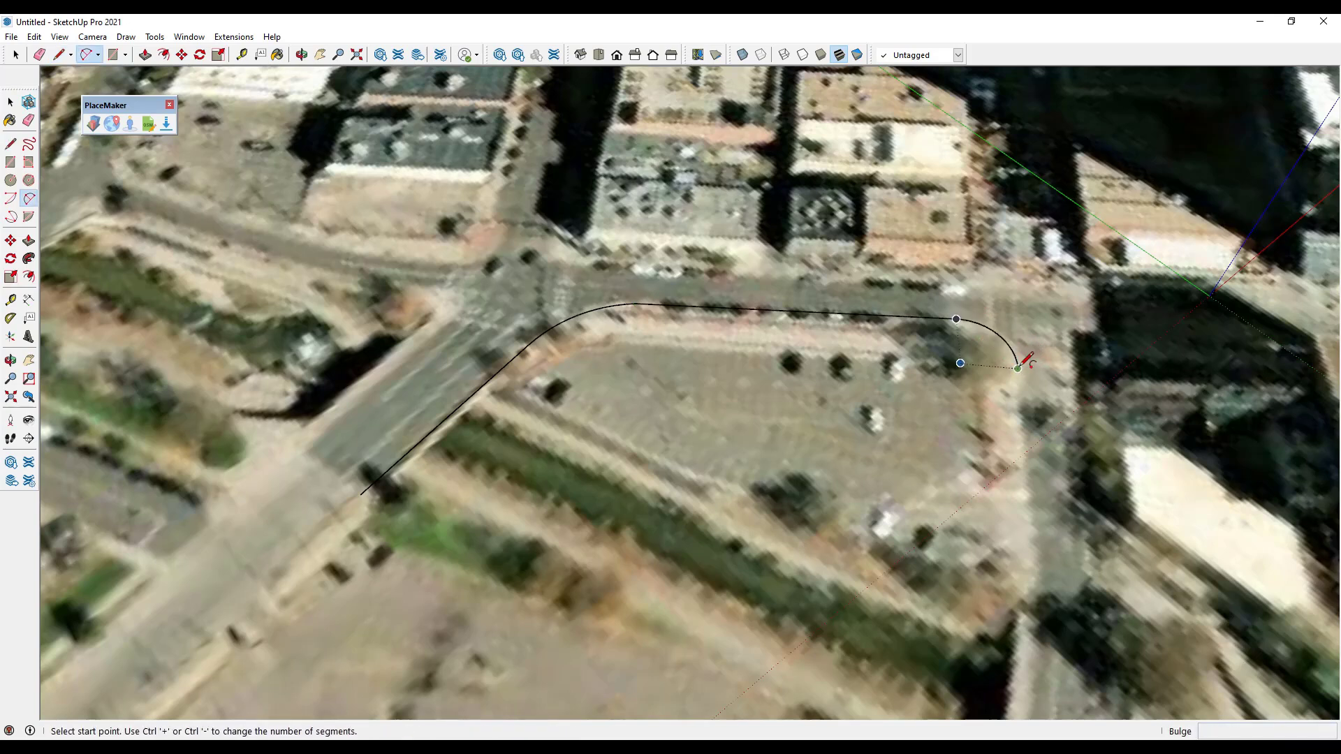
# Extend the outline with a line along the lot's side street and a tangent arc turning toward the creek
pyautogui.press('l')
pyautogui.click(1018, 368)
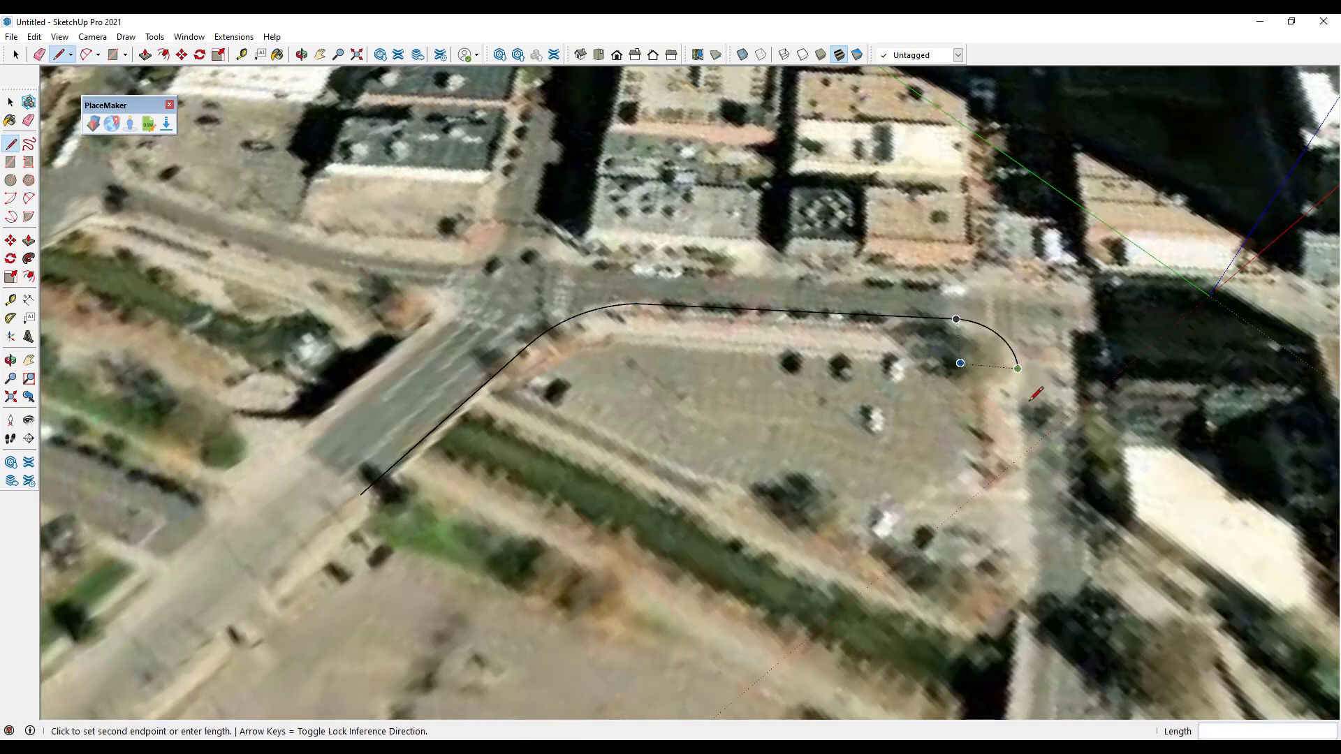
pyautogui.click(1037, 570)
pyautogui.press('a')
pyautogui.click(1037, 571)
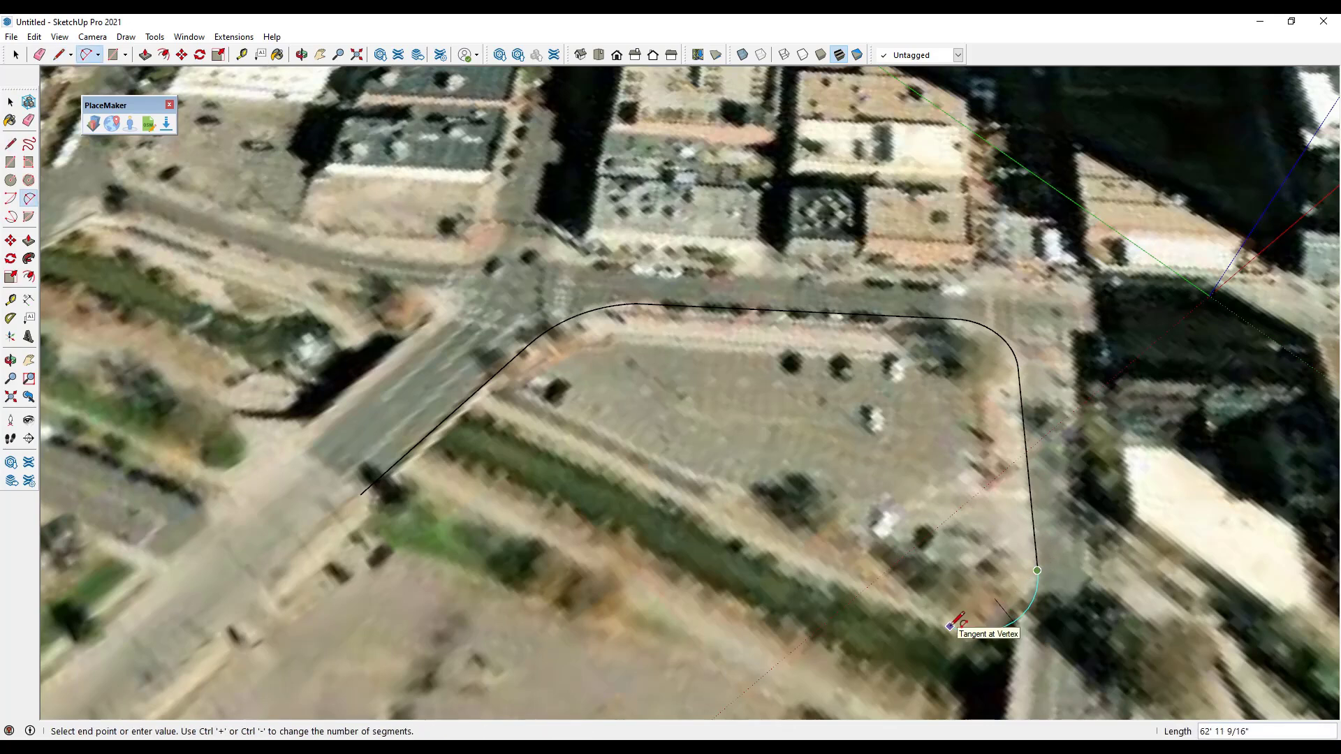
pyautogui.doubleClick(950, 626)
# Close the parking lot outline with a line along the creek back to the bridge edge
pyautogui.press('l')
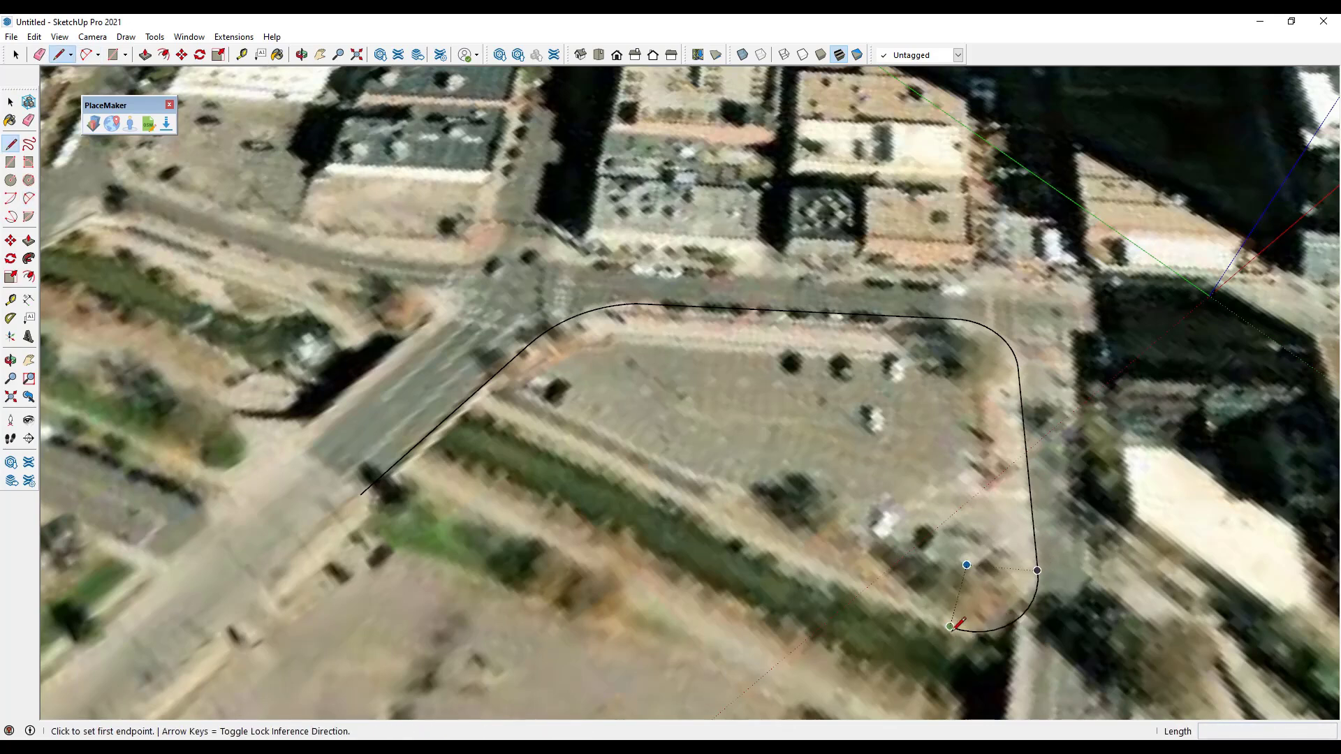
pyautogui.click(950, 626)
pyautogui.click(469, 402)
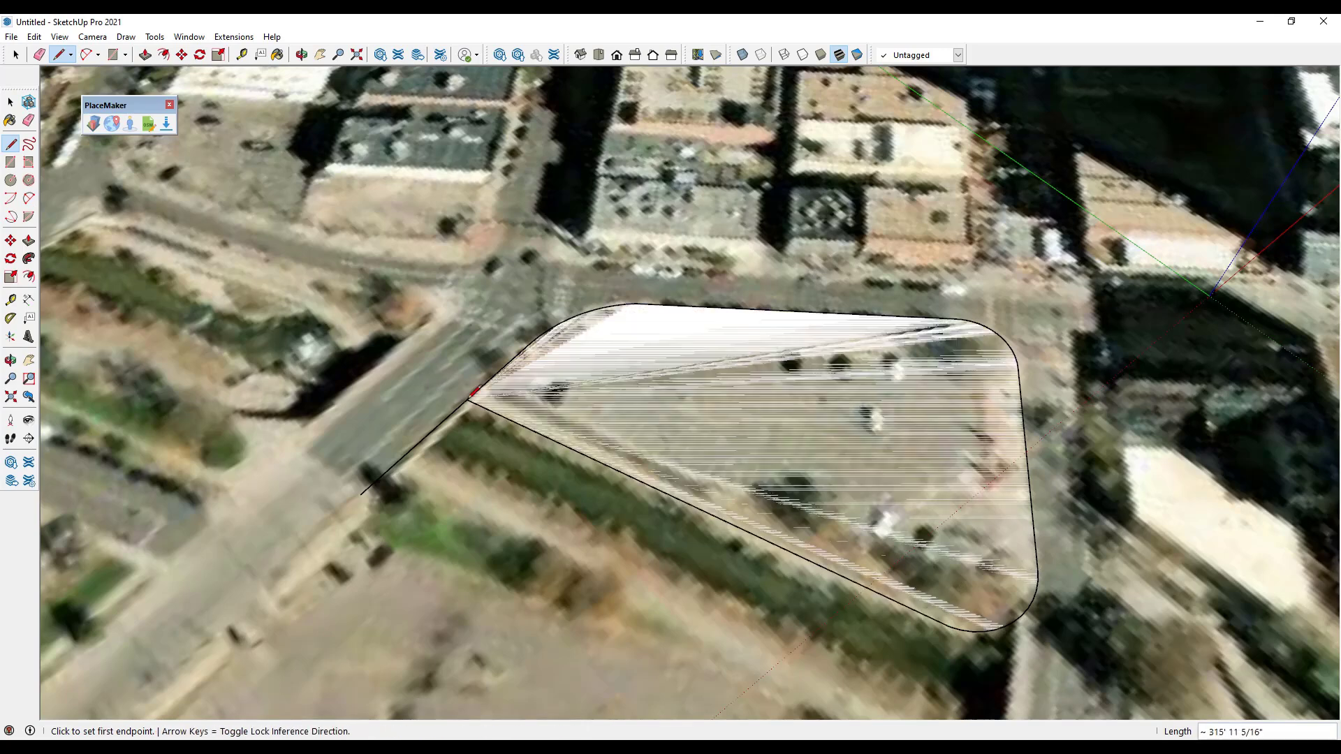
pyautogui.press('space')
pyautogui.moveTo(736, 391); pyautogui.dragTo(563, 404, button='middle')
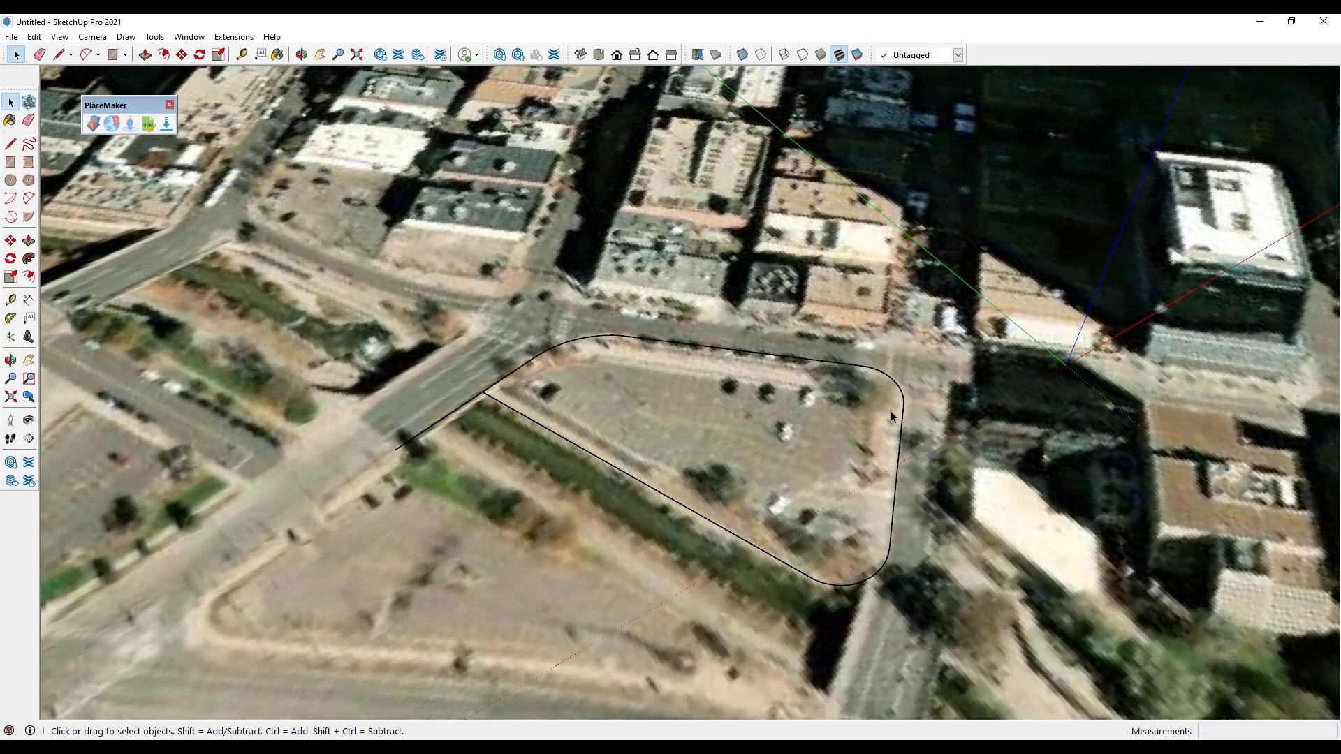
pyautogui.press('l')
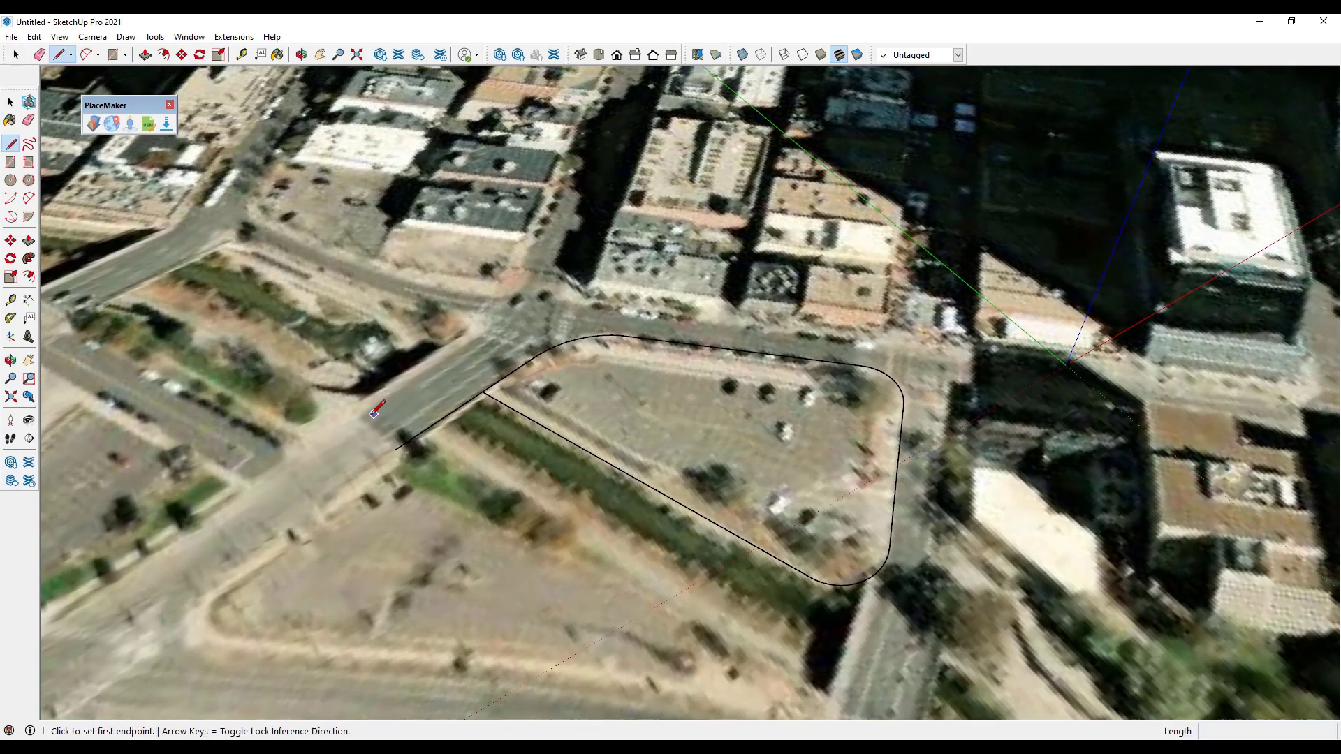
pyautogui.click(358, 417)
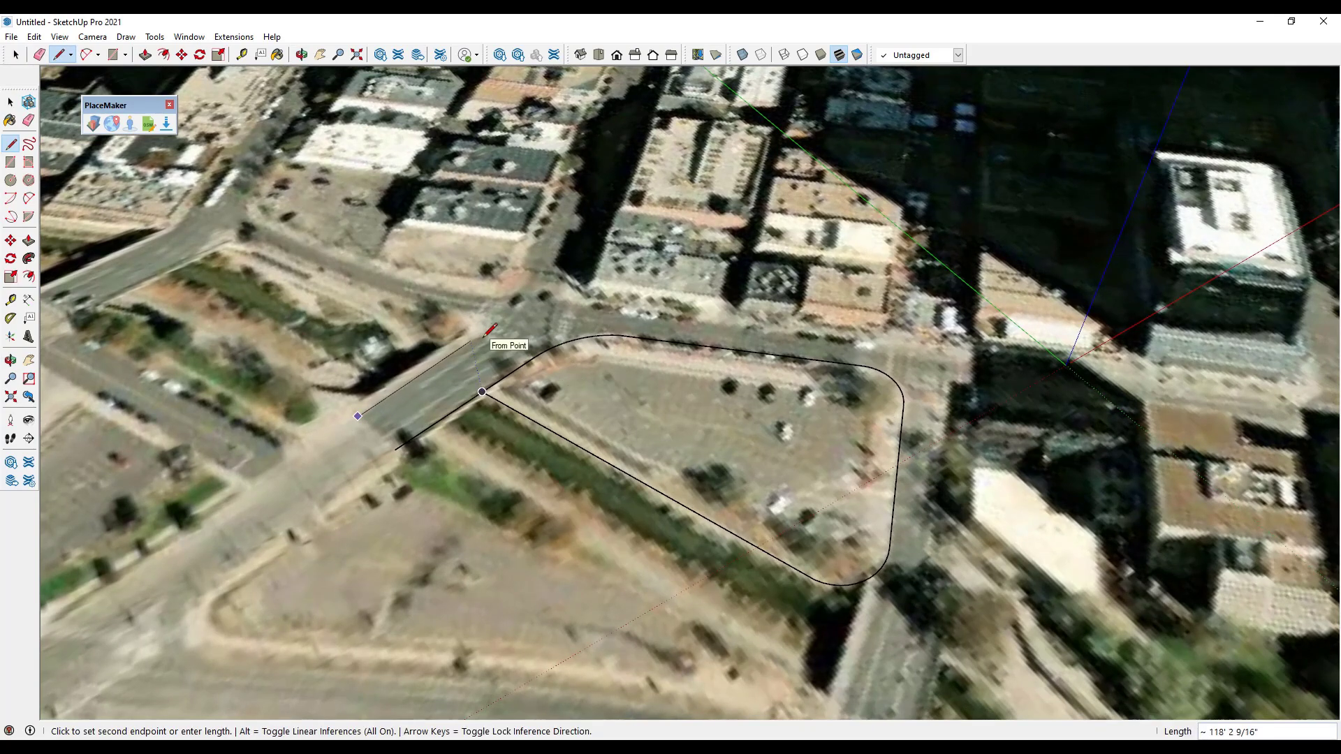
pyautogui.click(485, 335)
pyautogui.press('a')
pyautogui.click(472, 340)
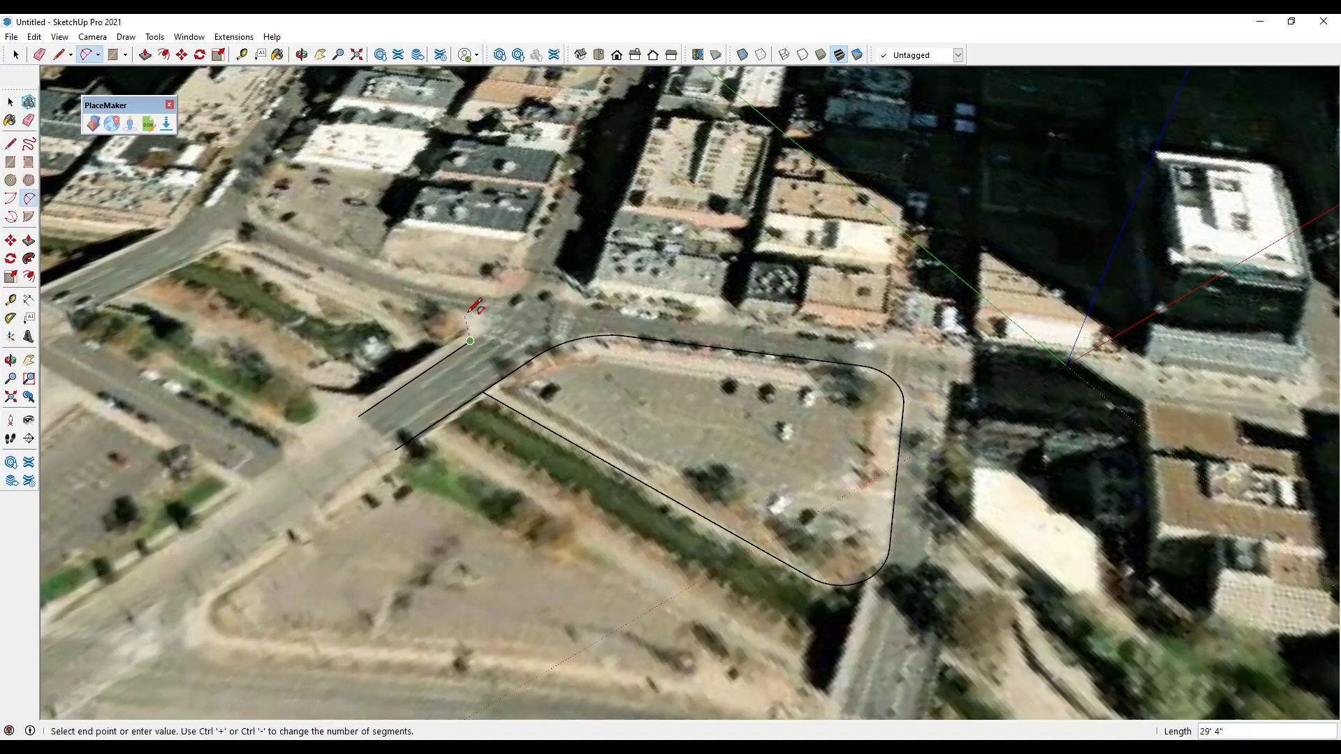
pyautogui.click(472, 311)
pyautogui.press('space')
pyautogui.scroll(3, 489, 313)
pyautogui.moveTo(489, 313); pyautogui.dragTo(577, 293, button='middle')
pyautogui.scroll(-3, 577, 308)
pyautogui.hotkey('ctrl', 'z')
# Trace the opposite edge of the bridge with a line and round its intersection corner with a small arc
pyautogui.scroll(2, 478, 484)
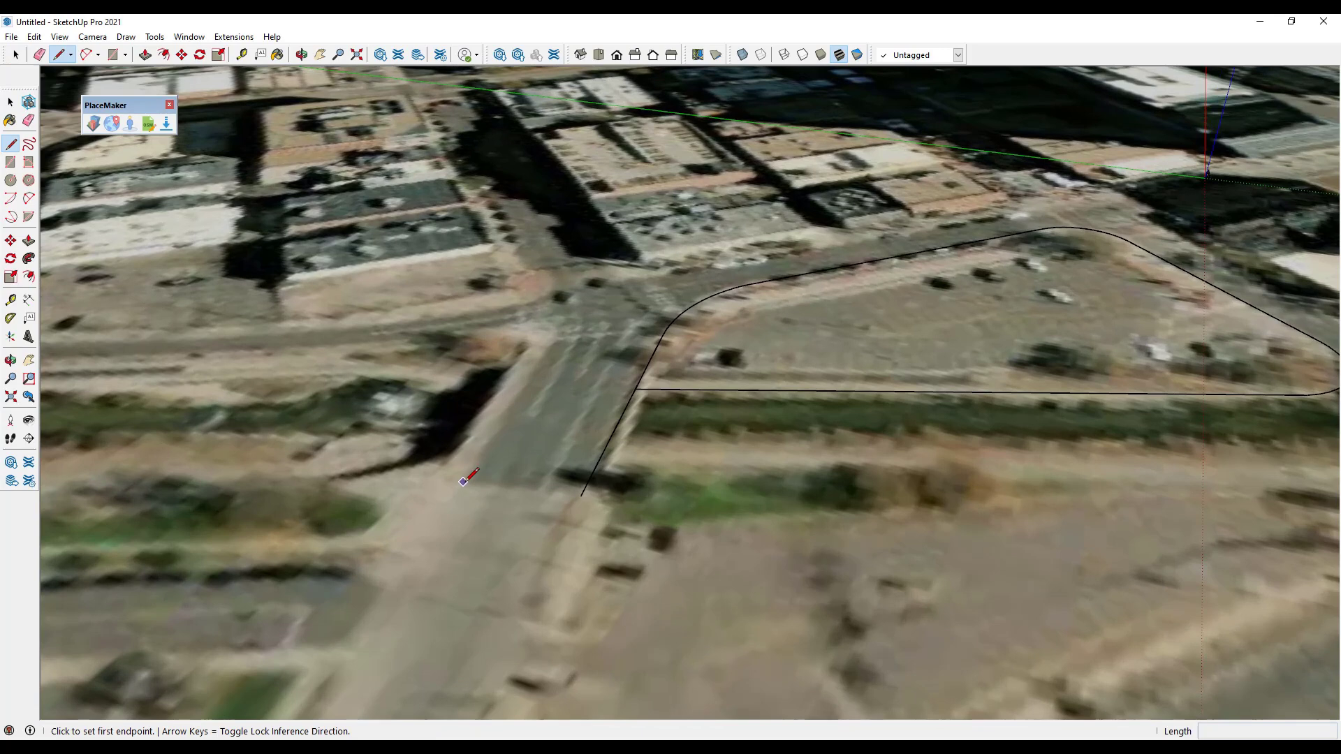
pyautogui.press('l')
pyautogui.click(463, 483)
pyautogui.click(551, 337)
pyautogui.scroll(3, 551, 337)
pyautogui.press('a')
pyautogui.click(548, 335)
pyautogui.doubleClick(488, 294)
pyautogui.press('space')
# Draw the far curb of the street opposite the parking lot, with a small arc at the side-street corner
pyautogui.scroll(-4, 433, 325)
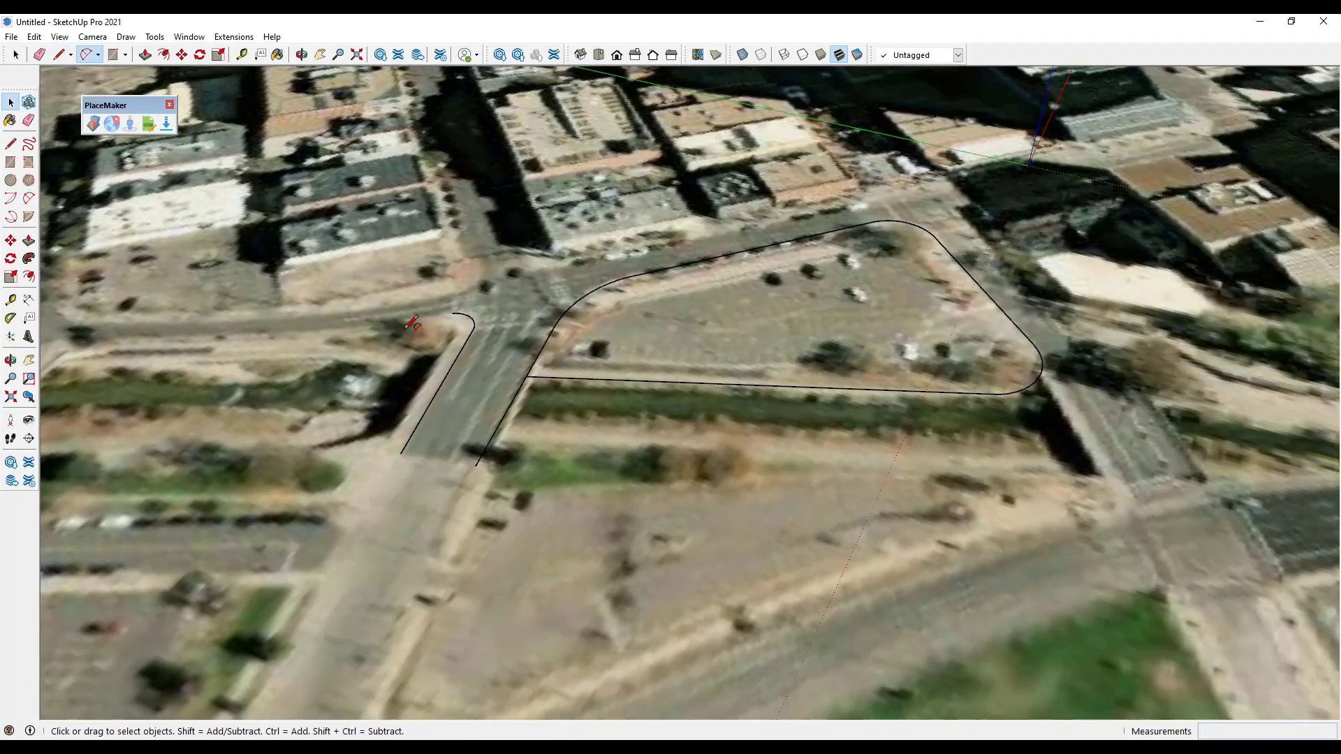
pyautogui.moveTo(629, 230); pyautogui.dragTo(562, 249, button='middle')
pyautogui.press('l')
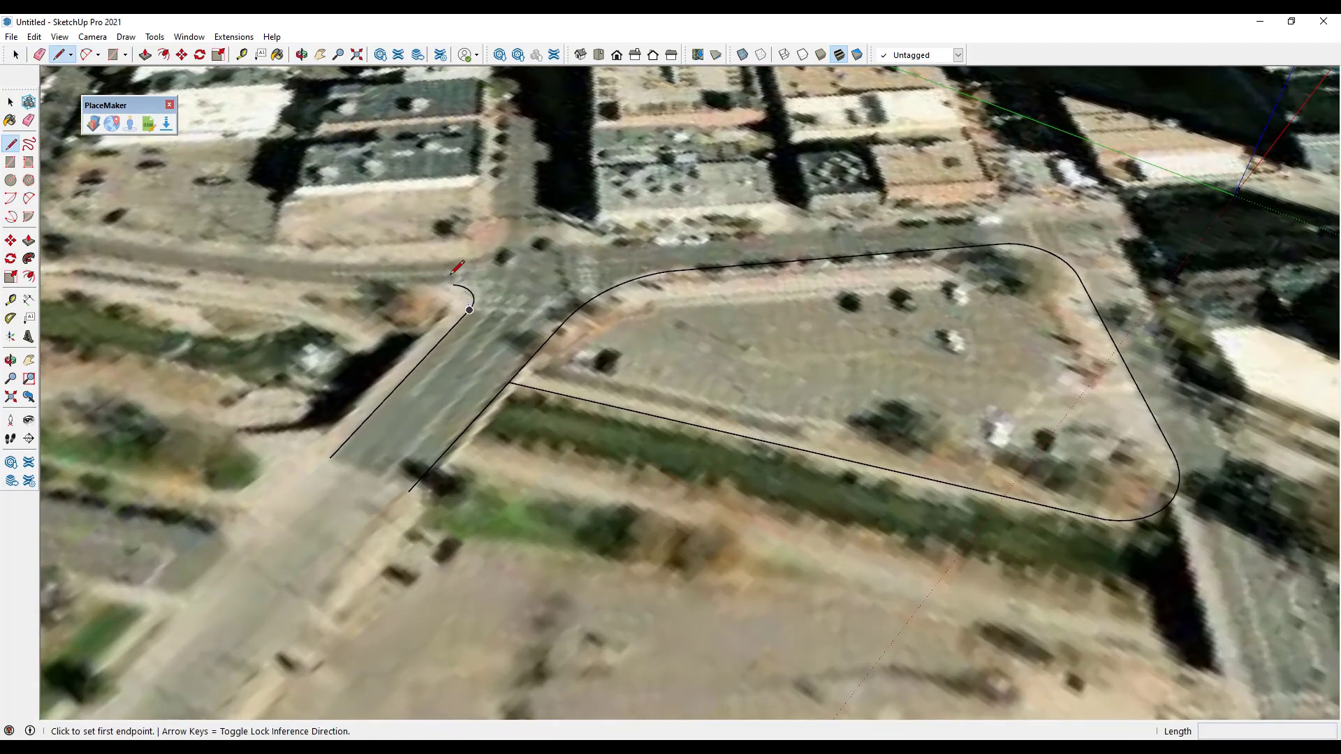
pyautogui.moveTo(698, 255); pyautogui.dragTo(814, 199, button='middle')
pyautogui.scroll(-3, 748, 412)
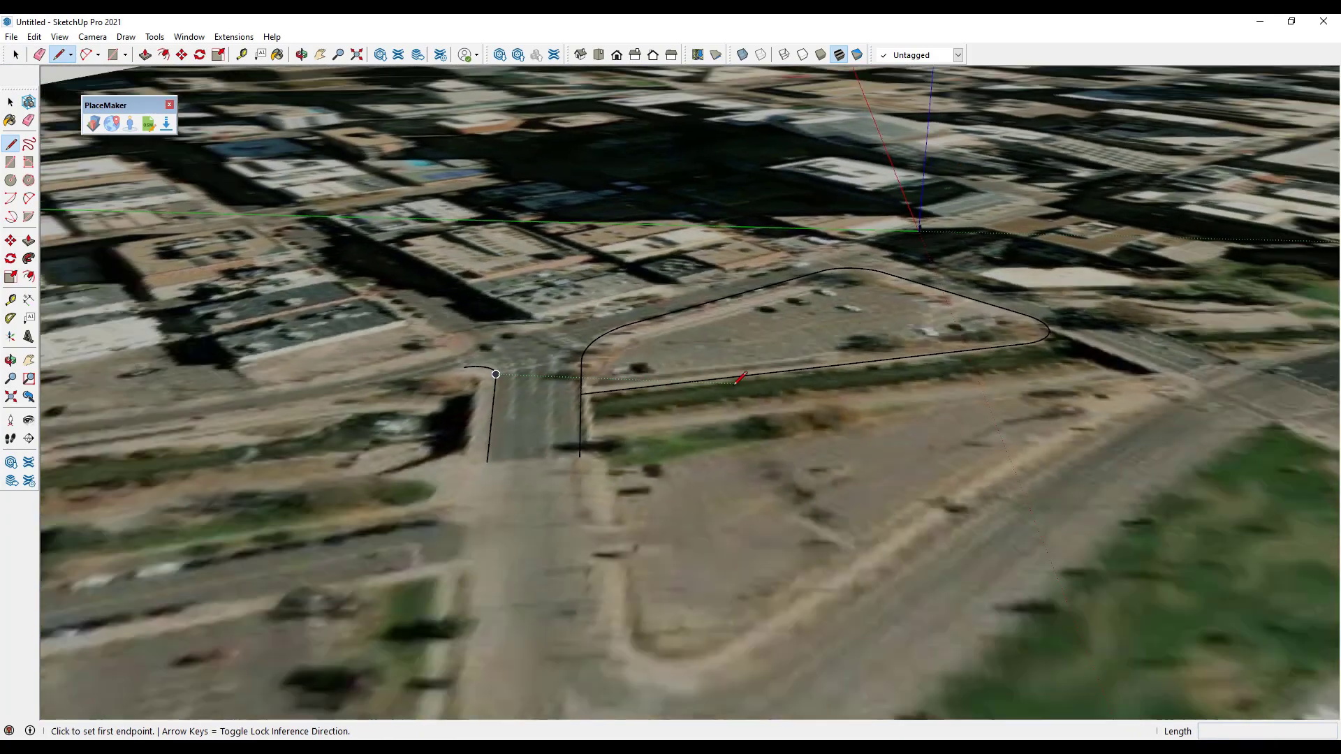
pyautogui.moveTo(749, 412); pyautogui.dragTo(751, 531, button='middle')
pyautogui.press('space')
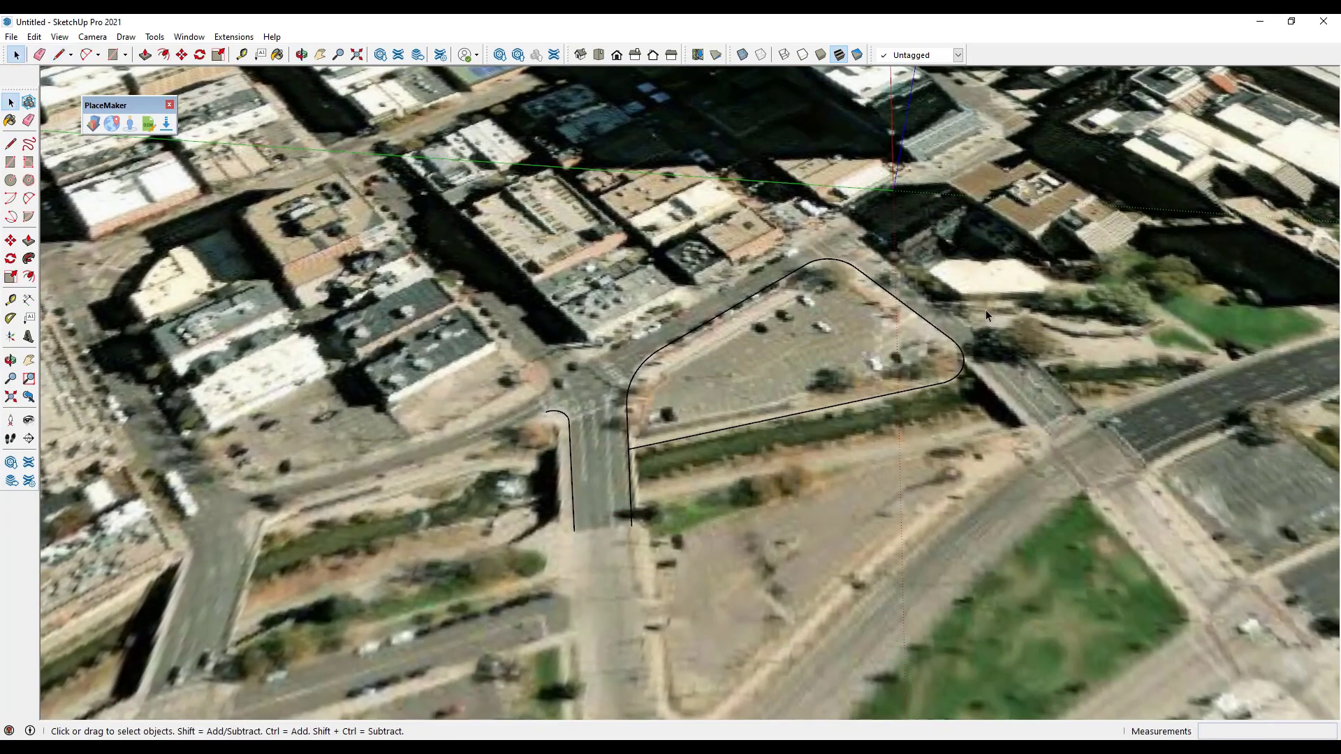
pyautogui.scroll(-3, 693, 259)
pyautogui.moveTo(693, 258); pyautogui.dragTo(764, 335, button='middle')
pyautogui.scroll(5, 765, 335)
pyautogui.press('l')
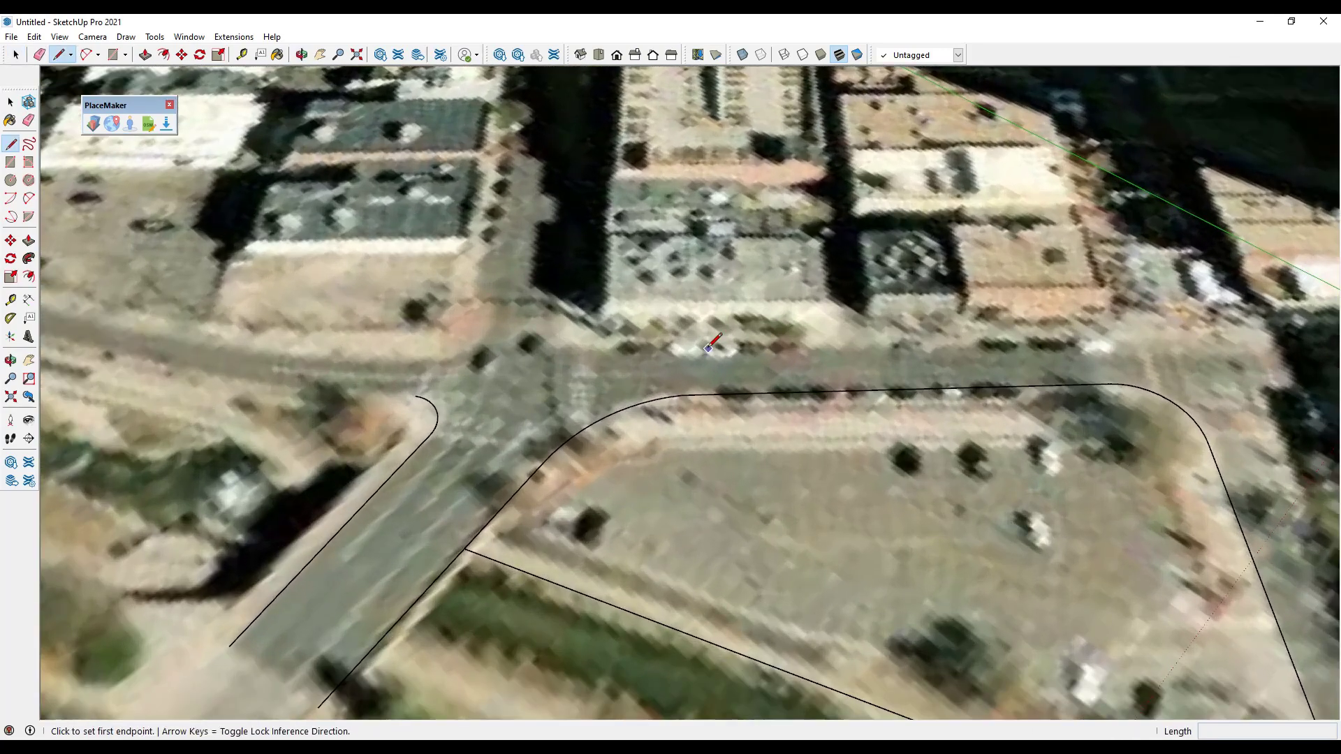
pyautogui.click(707, 346)
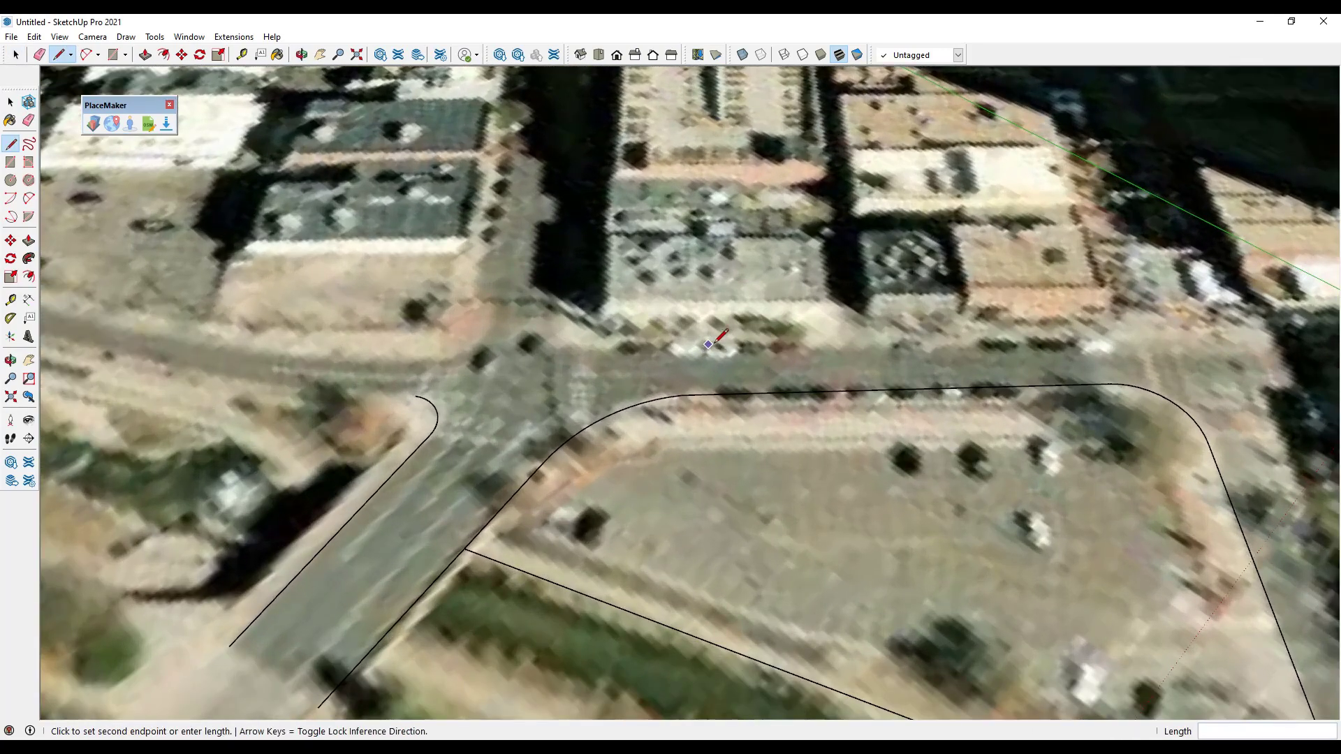
pyautogui.click(1116, 342)
pyautogui.press('a')
pyautogui.click(1116, 341)
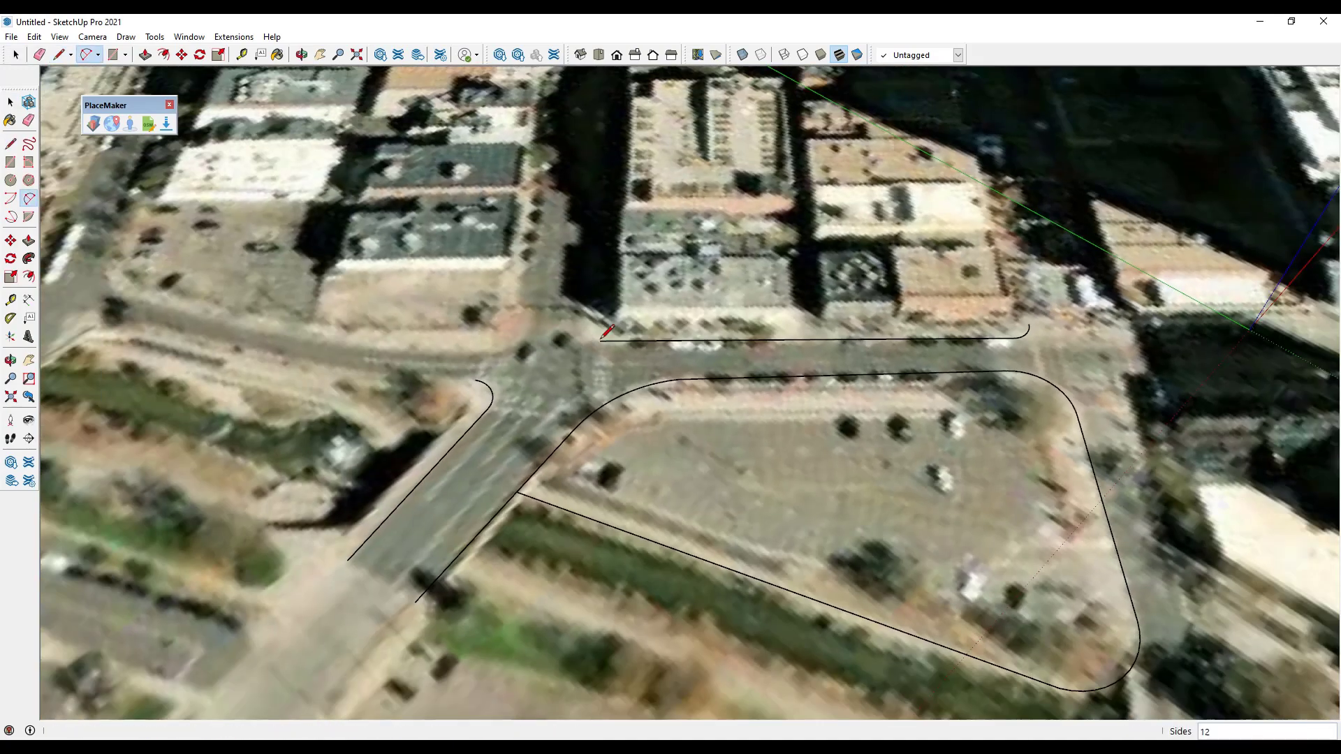
# Complete the intersection outline near the bridge with arcs and connecting lines, and close the road across the bridge end
pyautogui.click(600, 341)
pyautogui.press('l')
pyautogui.scroll(3, 531, 329)
pyautogui.press('a')
pyautogui.click(416, 423)
pyautogui.press('l')
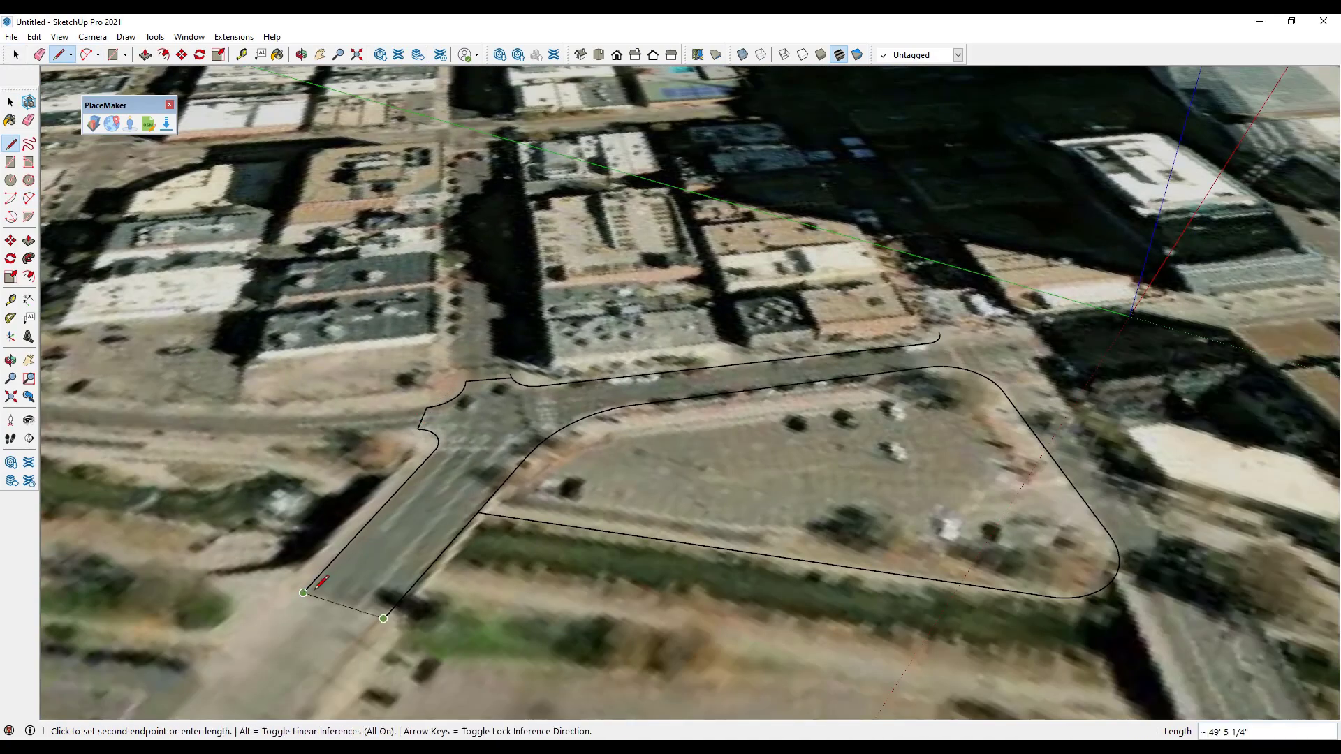
pyautogui.click(384, 619)
# Outline the outer edge of the lot's side street and close its end to form a continuous road face
pyautogui.click(1007, 326)
pyautogui.click(1156, 537)
pyautogui.click(1112, 539)
pyautogui.press('space')
pyautogui.moveTo(1112, 539); pyautogui.dragTo(907, 466, button='middle')
pyautogui.scroll(1, 857, 519)
pyautogui.scroll(-1, 802, 494)
# Show the default tray and paint the traced road faces black with Color M09 from the Colors materials
pyautogui.click(189, 36)
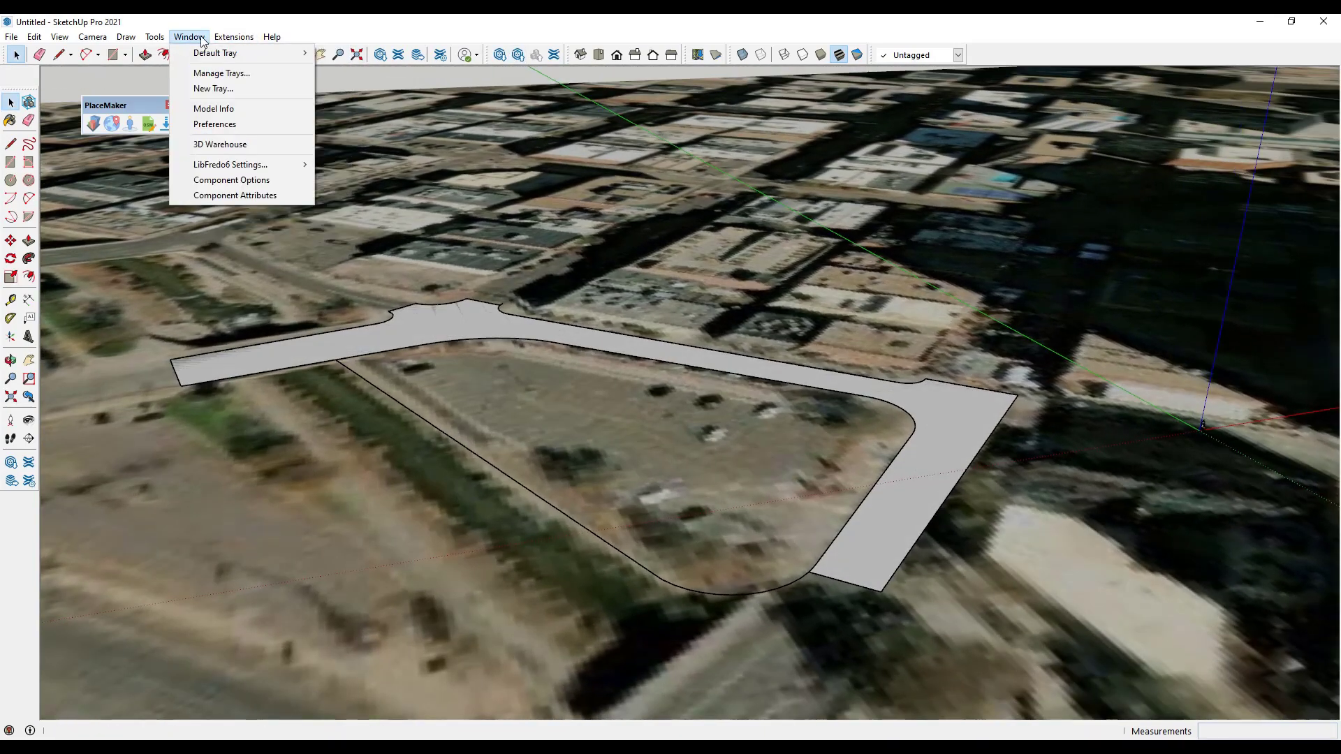
pyautogui.moveTo(238, 55)
pyautogui.click(346, 55)
pyautogui.click(1254, 422)
pyautogui.click(1223, 472)
pyautogui.scroll(-10, 1229, 489)
pyautogui.click(1203, 472)
pyautogui.click(831, 457)
pyautogui.moveTo(728, 452)
pyautogui.mouseDown(button='middle')
pyautogui.moveTo(803, 509)
pyautogui.moveTo(672, 449)
pyautogui.moveTo(575, 524)
pyautogui.moveTo(706, 476)
pyautogui.mouseUp(button='middle')
pyautogui.press('space')
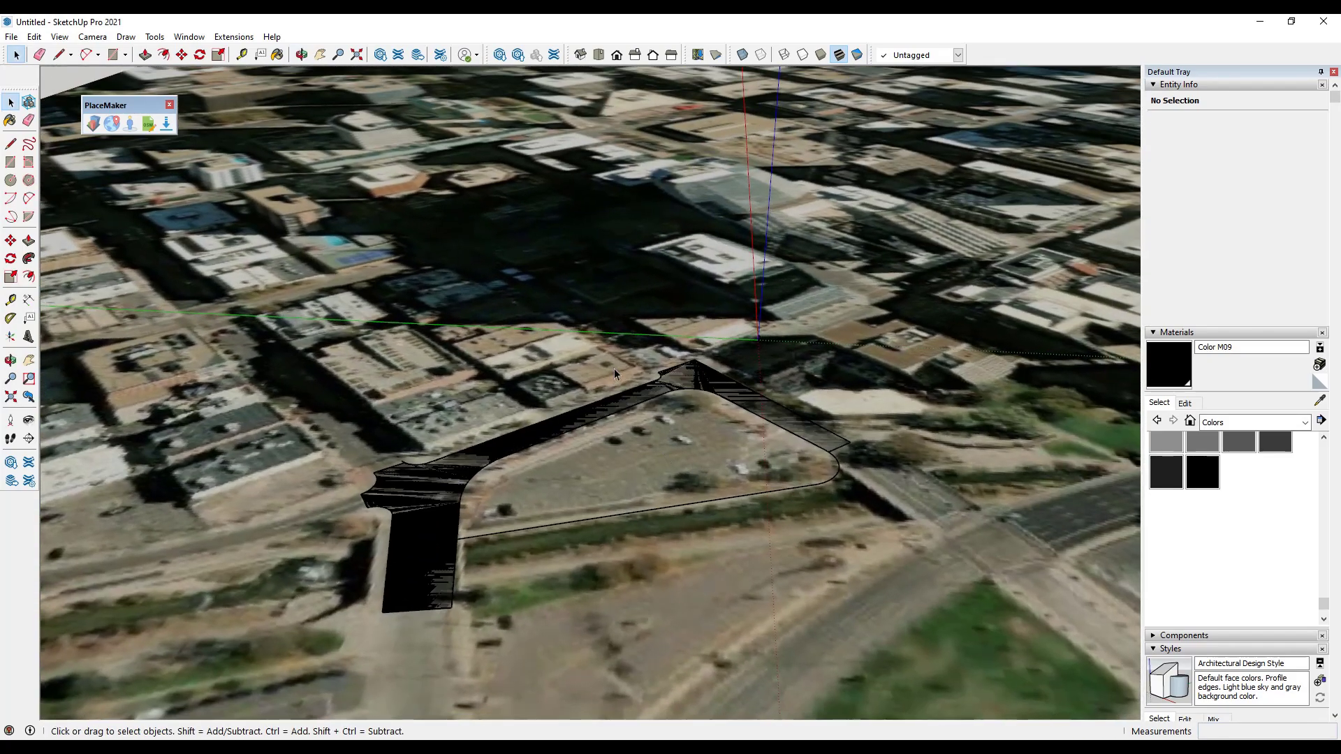
# Draw a rectangle at the origin beside the lot and extrude it with Push/Pull into a simple building box
pyautogui.moveTo(614, 369); pyautogui.dragTo(610, 436, button='middle')
pyautogui.scroll(-5, 610, 419)
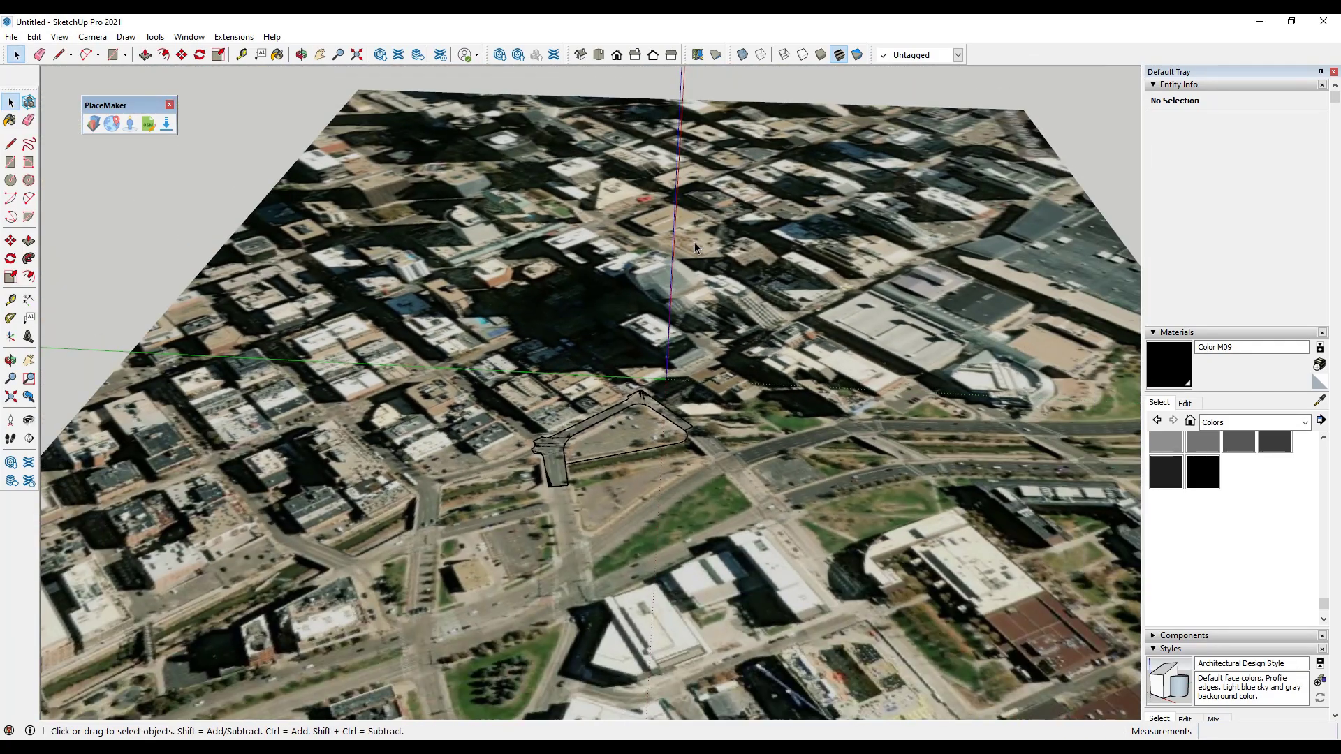
pyautogui.scroll(5, 733, 356)
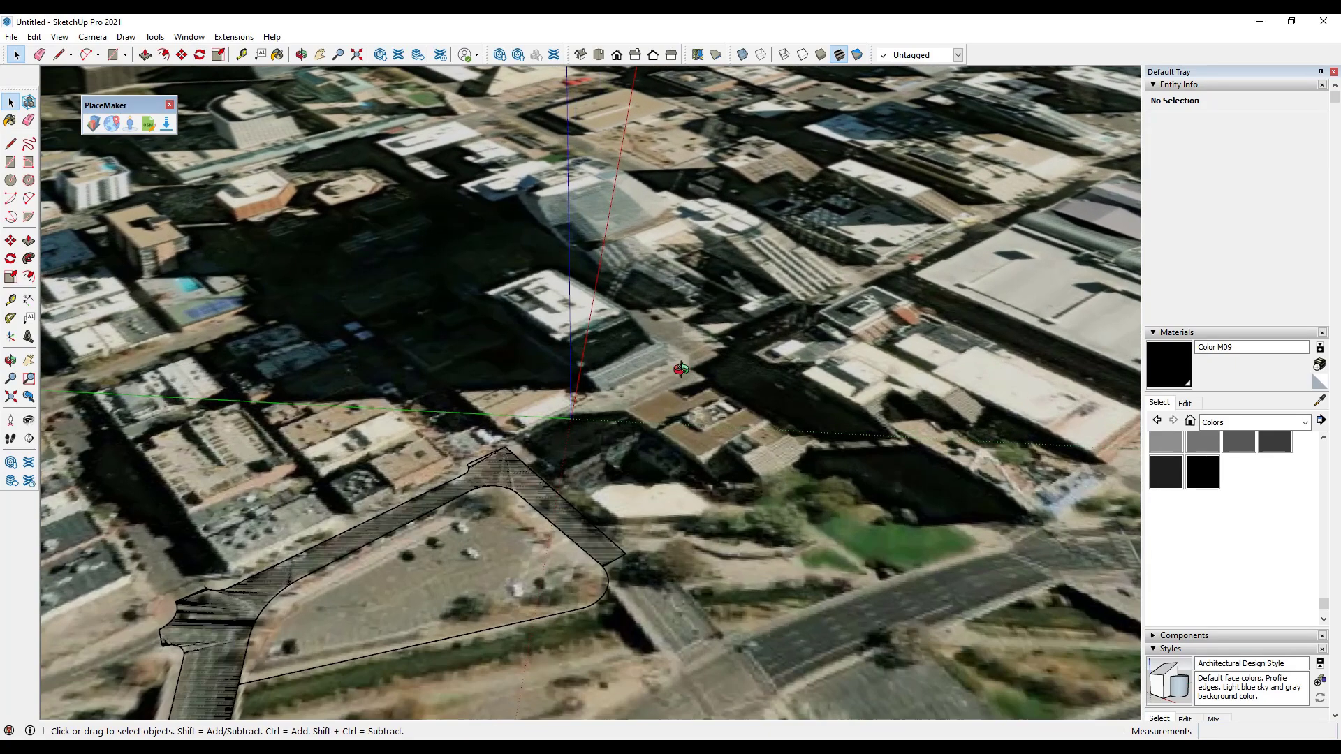
pyautogui.moveTo(727, 355); pyautogui.dragTo(638, 418, button='middle')
pyautogui.scroll(-3, 703, 316)
pyautogui.moveTo(683, 323); pyautogui.dragTo(702, 456, button='middle')
pyautogui.press('a')
pyautogui.press('r')
pyautogui.click(705, 389)
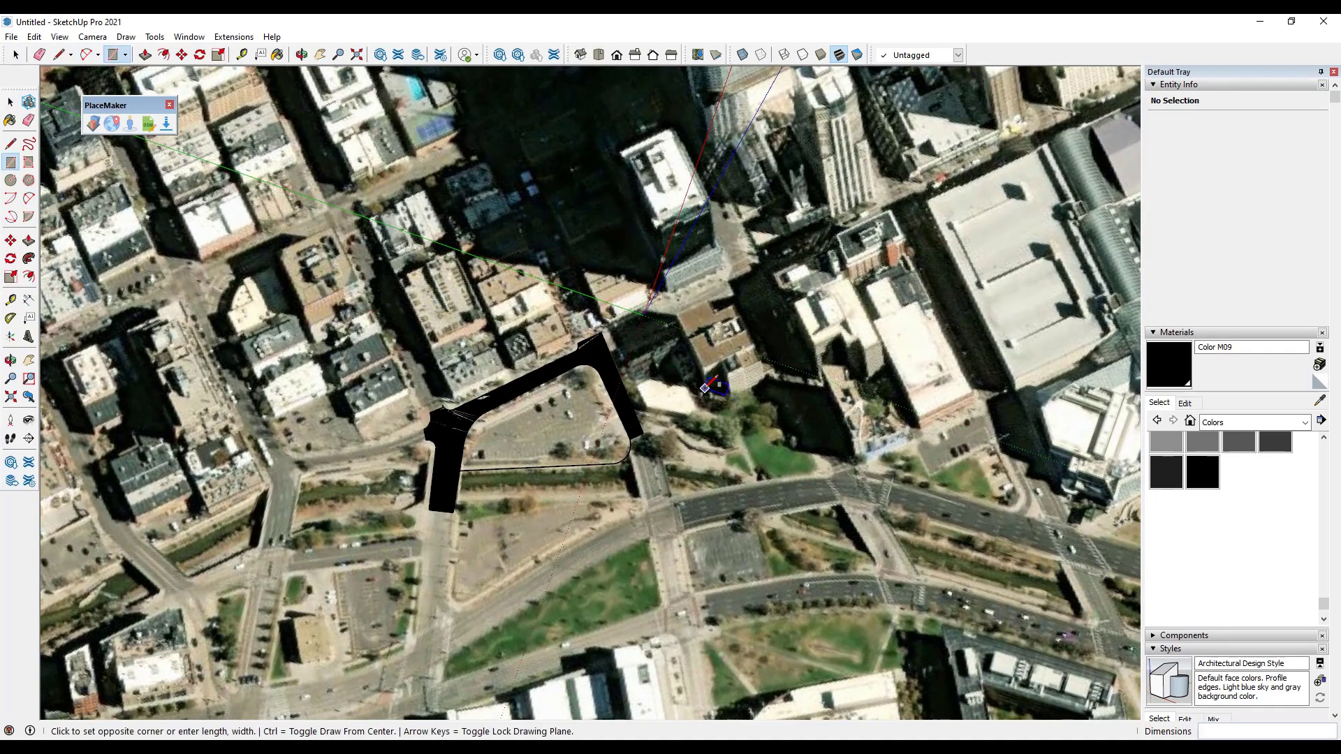
pyautogui.moveTo(743, 316); pyautogui.dragTo(744, 332, button='middle')
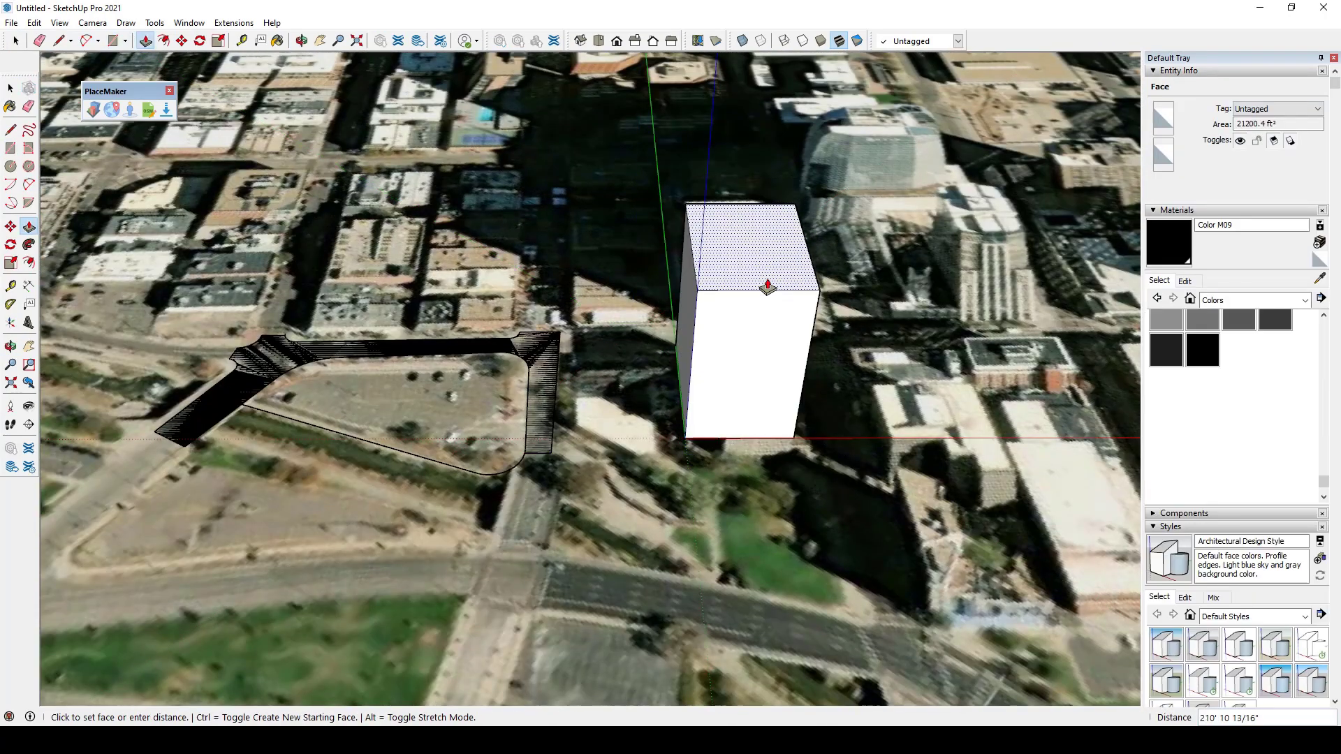
pyautogui.click(766, 323)
pyautogui.press('space')
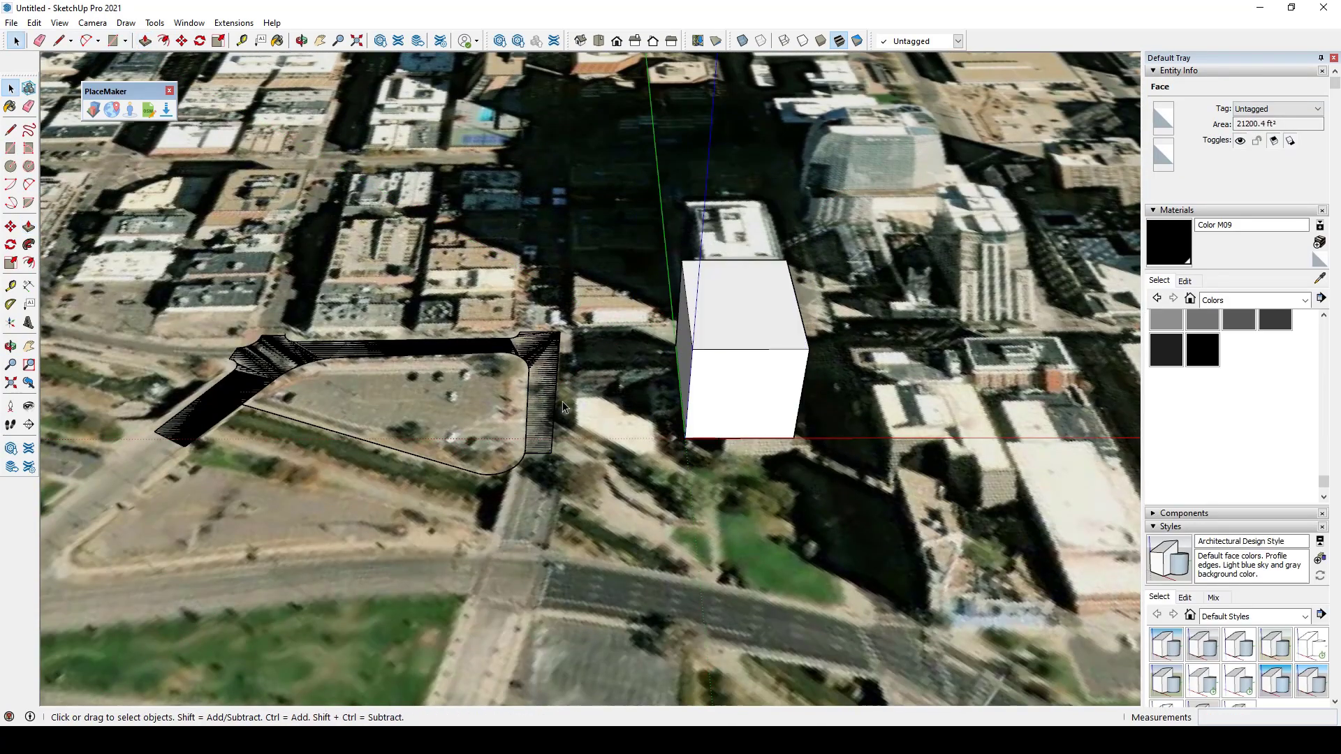
pyautogui.moveTo(766, 324); pyautogui.dragTo(768, 310, button='middle')
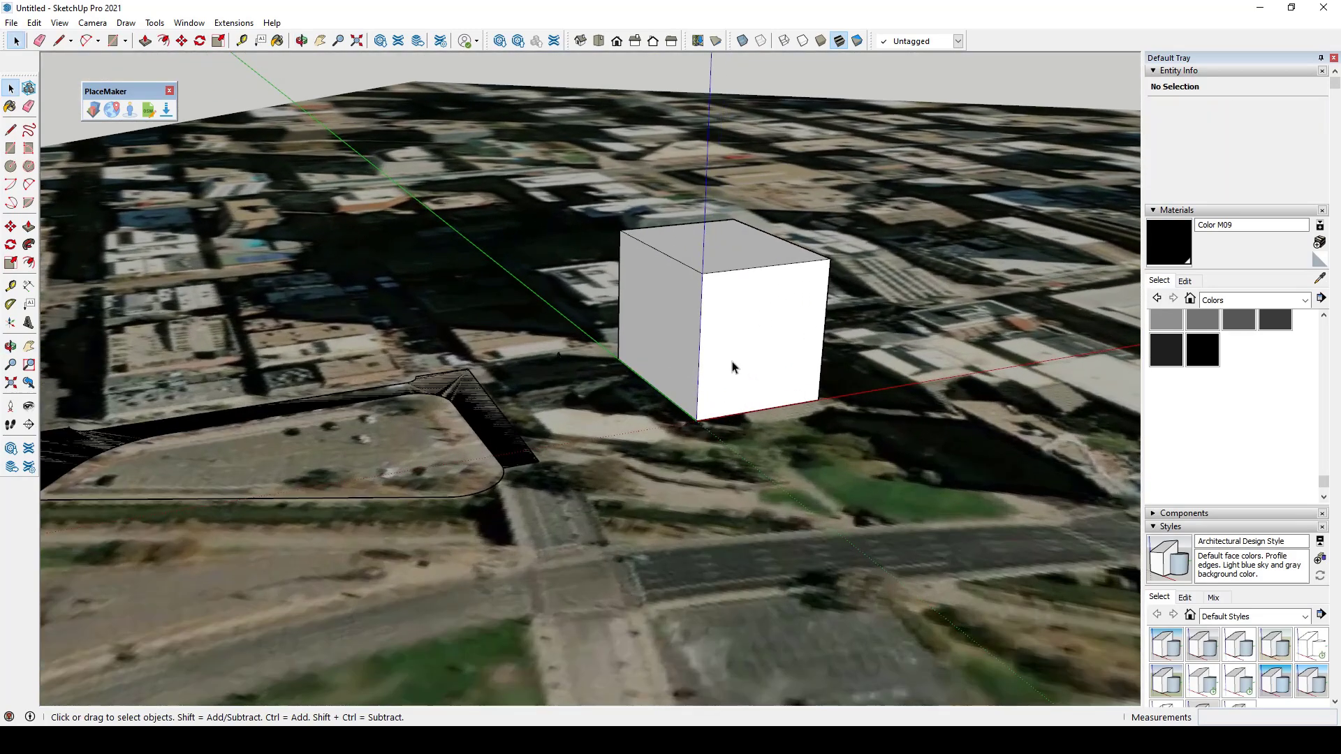
pyautogui.moveTo(732, 367); pyautogui.dragTo(735, 364, button='middle')
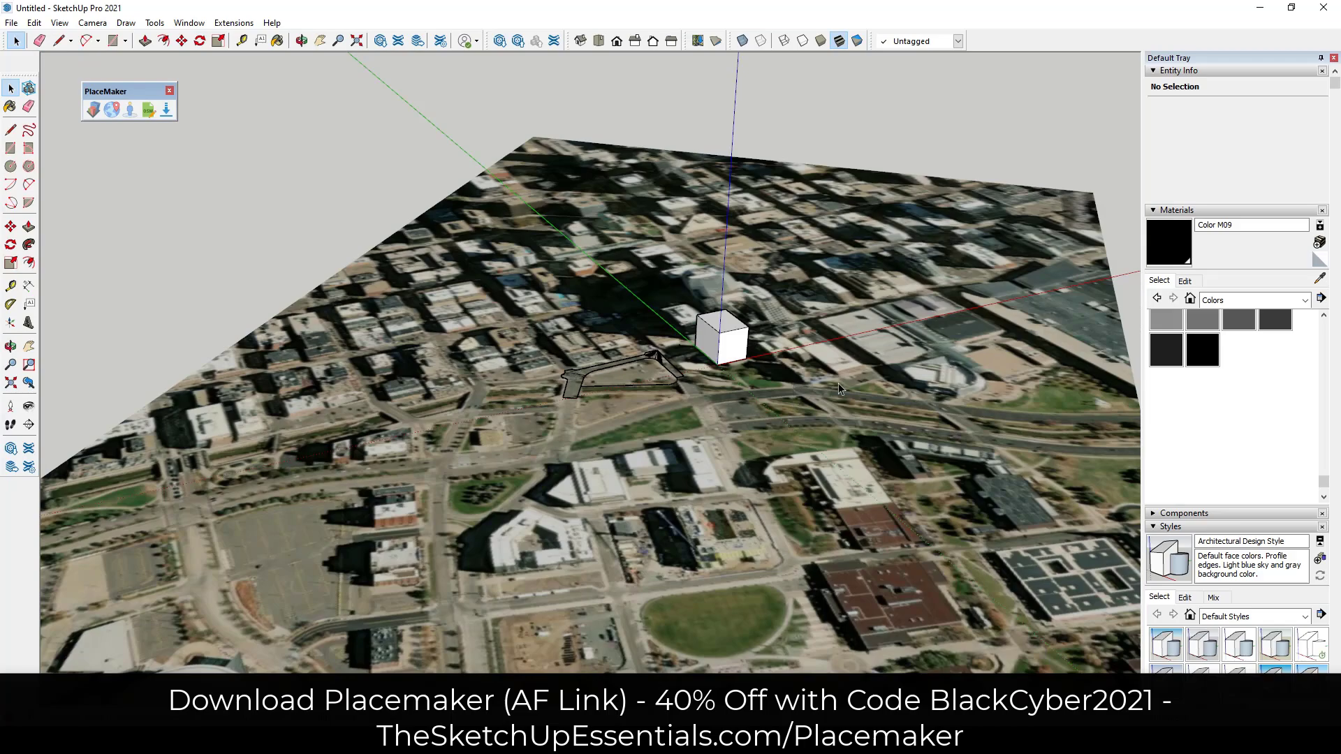
pyautogui.moveTo(839, 383); pyautogui.dragTo(859, 330, button='middle')
pyautogui.scroll(2, 866, 339)
pyautogui.scroll(3, 587, 362)
pyautogui.moveTo(580, 367); pyautogui.dragTo(541, 447, button='middle')
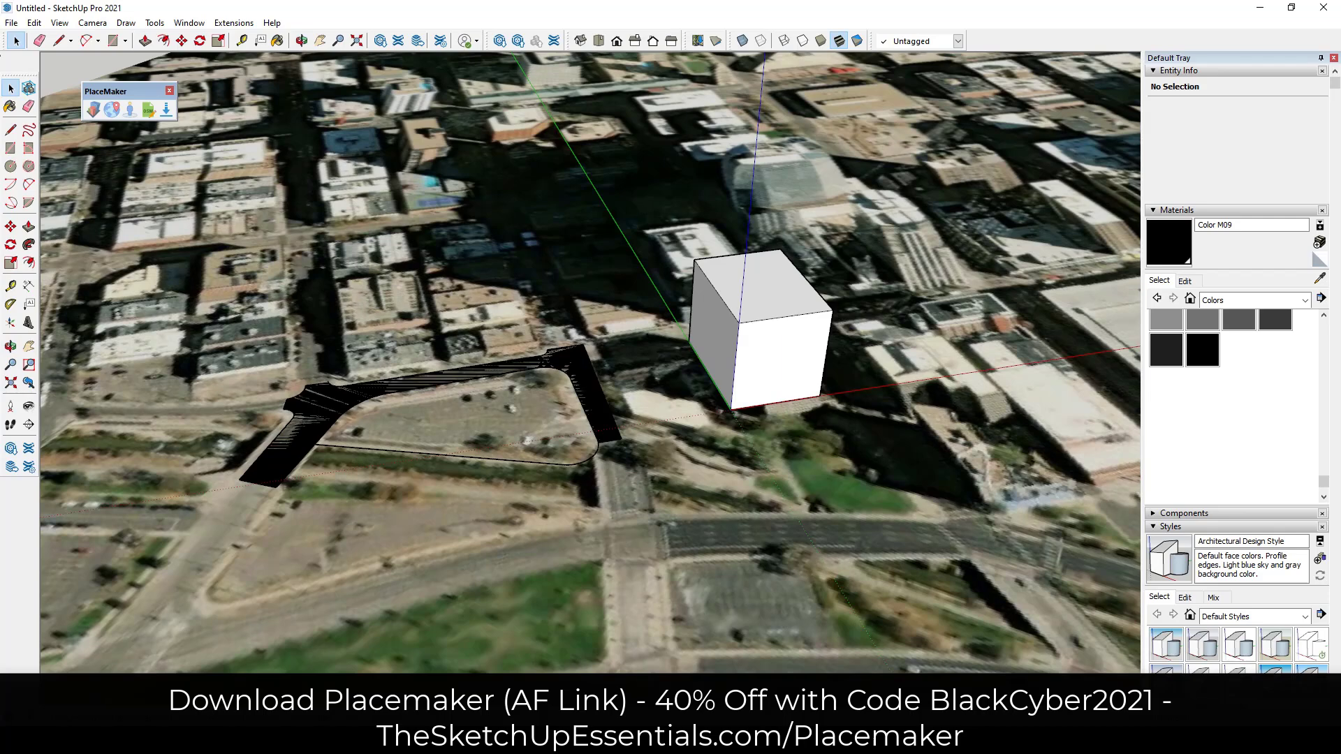
# Start a new model without saving the changes to the current one
pyautogui.click(11, 22)
pyautogui.click(25, 39)
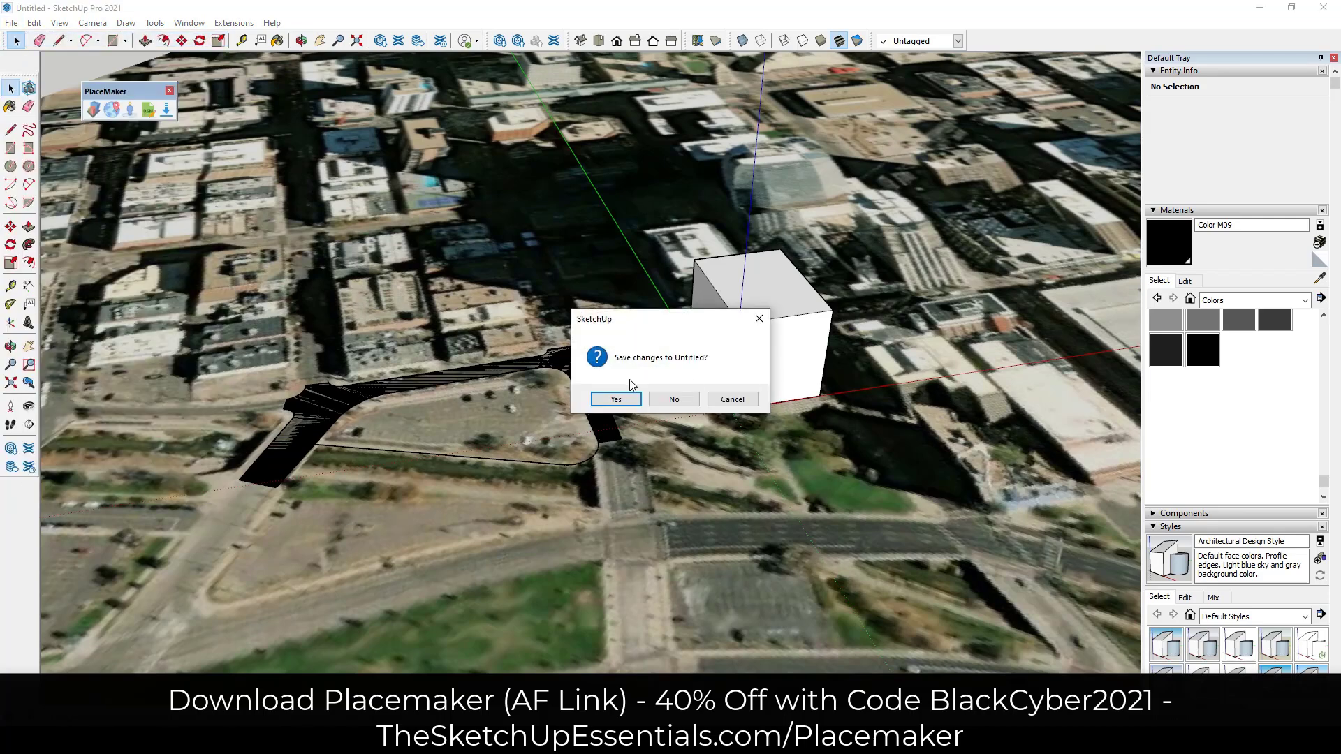
pyautogui.click(674, 400)
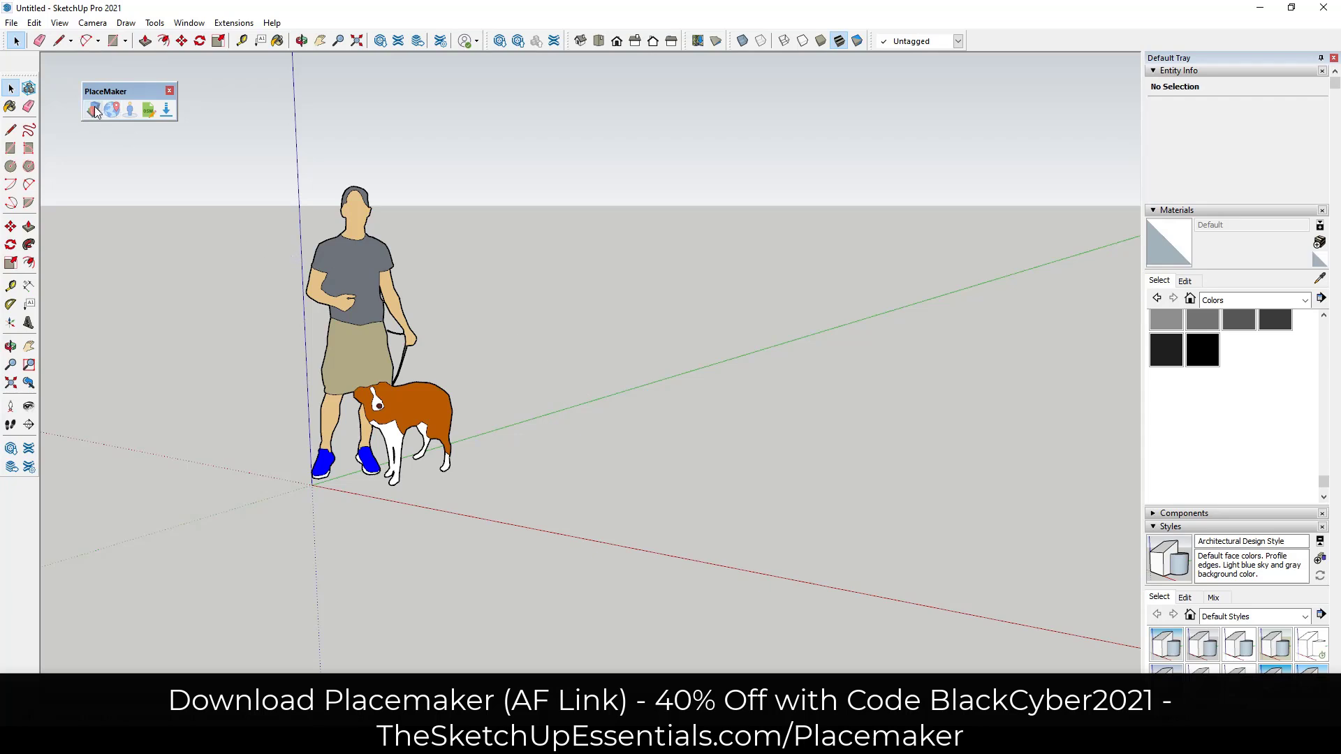
# Start an imagery import in PlaceMaker and create a geo-surface from a slightly enlarged selection of downtown Denver
pyautogui.moveTo(110, 85); pyautogui.dragTo(98, 78)
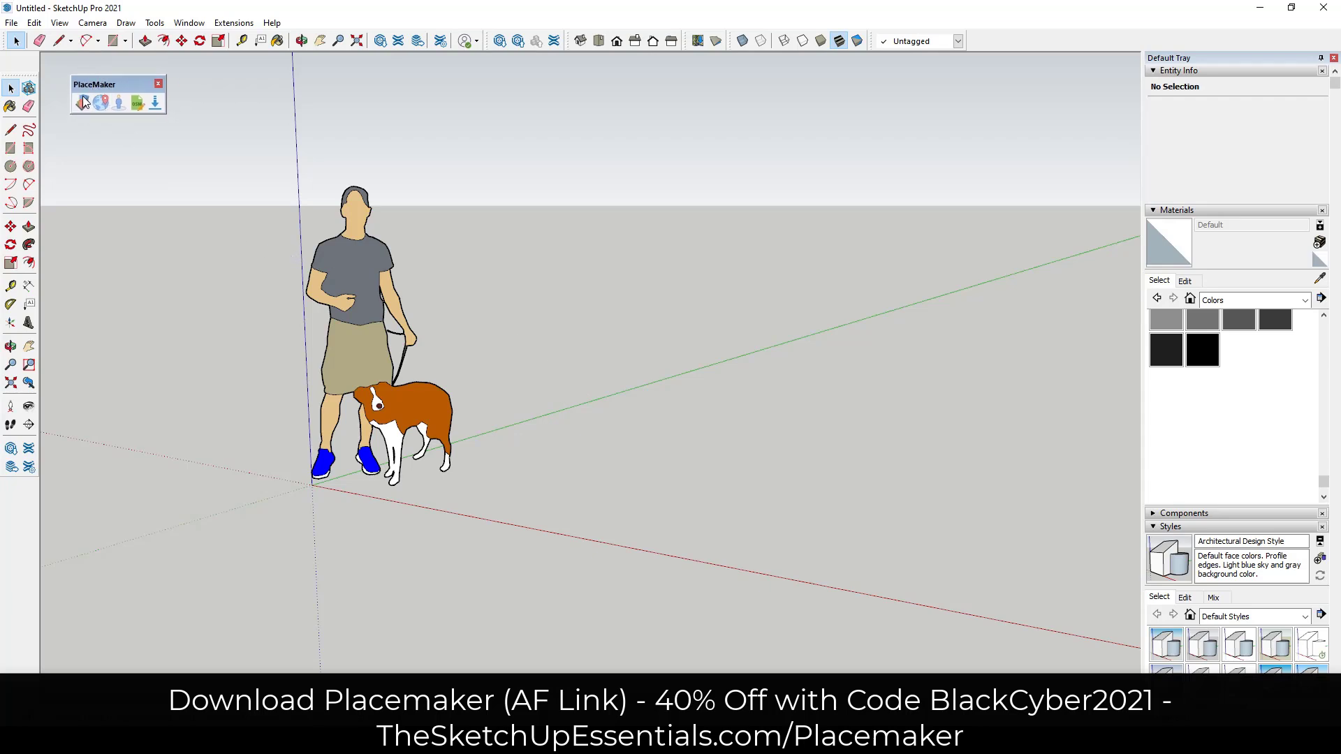
pyautogui.click(82, 104)
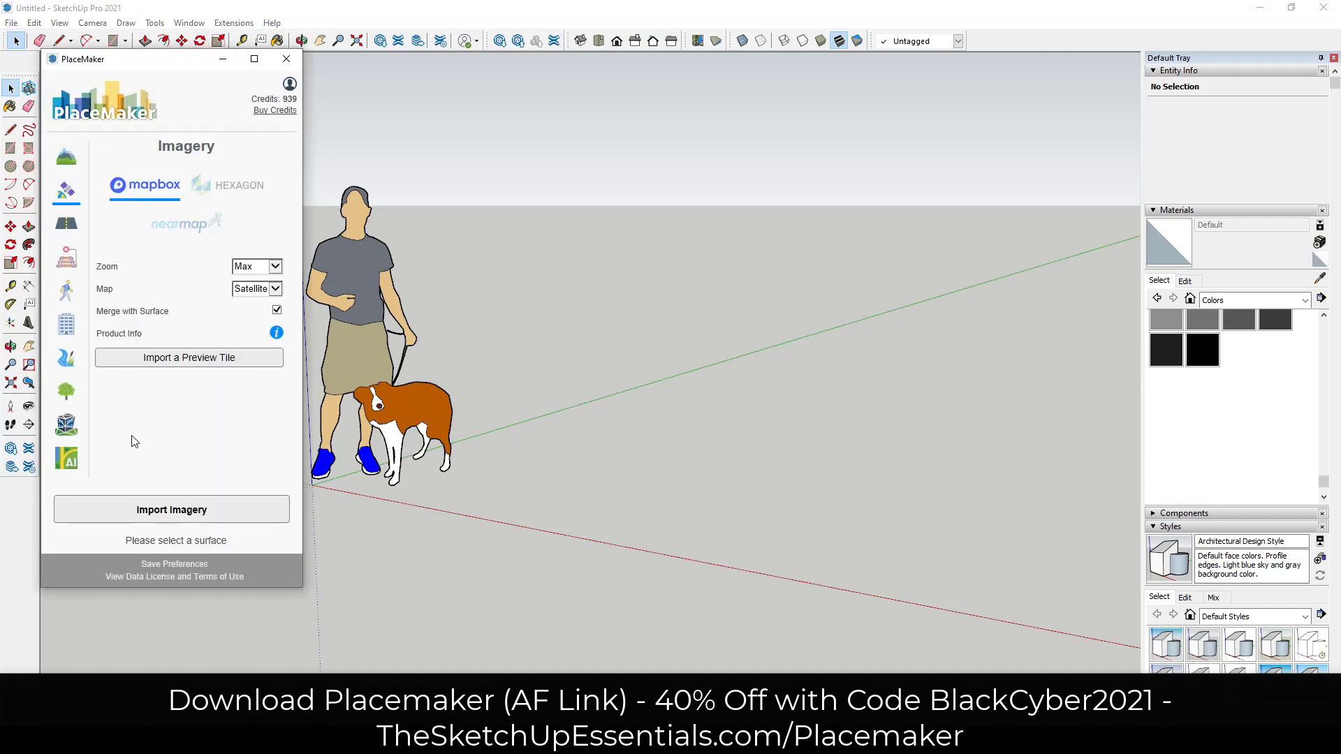
pyautogui.click(175, 517)
pyautogui.click(223, 356)
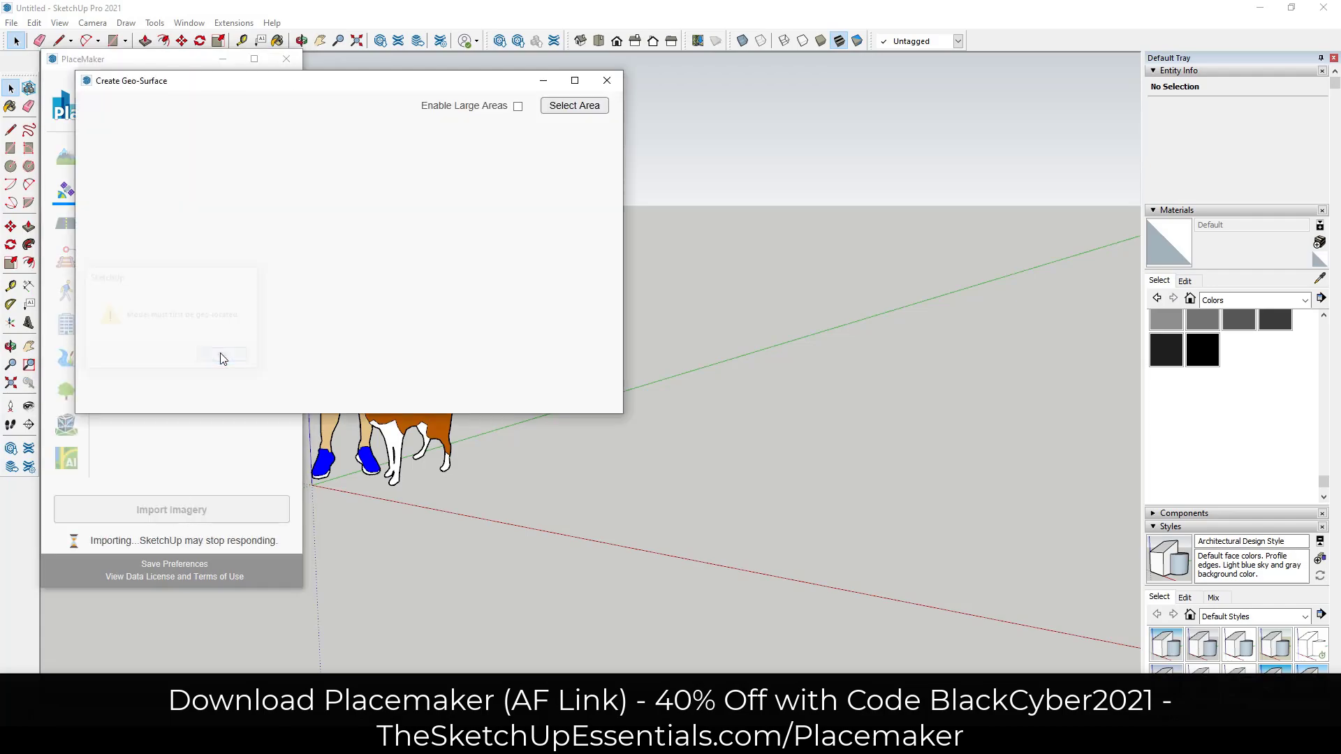
pyautogui.scroll(-1, 508, 288)
pyautogui.scroll(3, 394, 272)
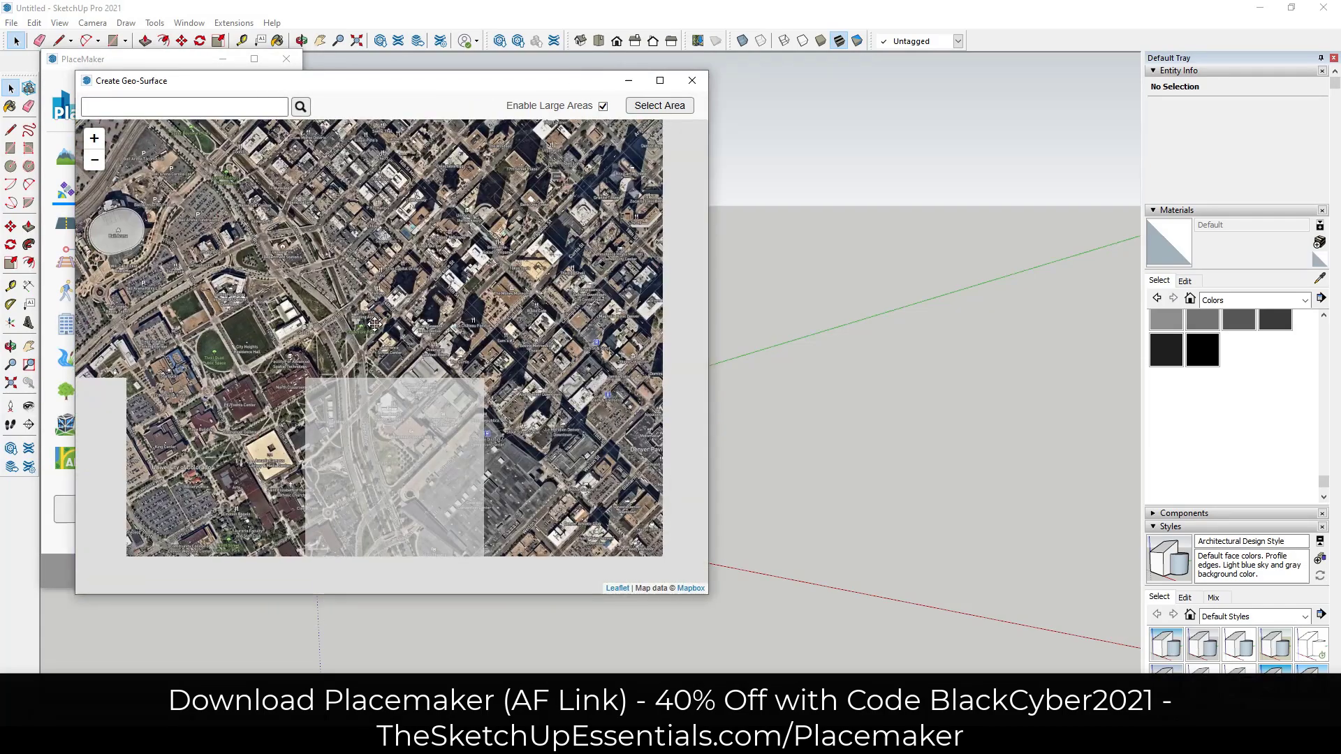
pyautogui.moveTo(363, 297); pyautogui.dragTo(337, 386)
pyautogui.click(660, 105)
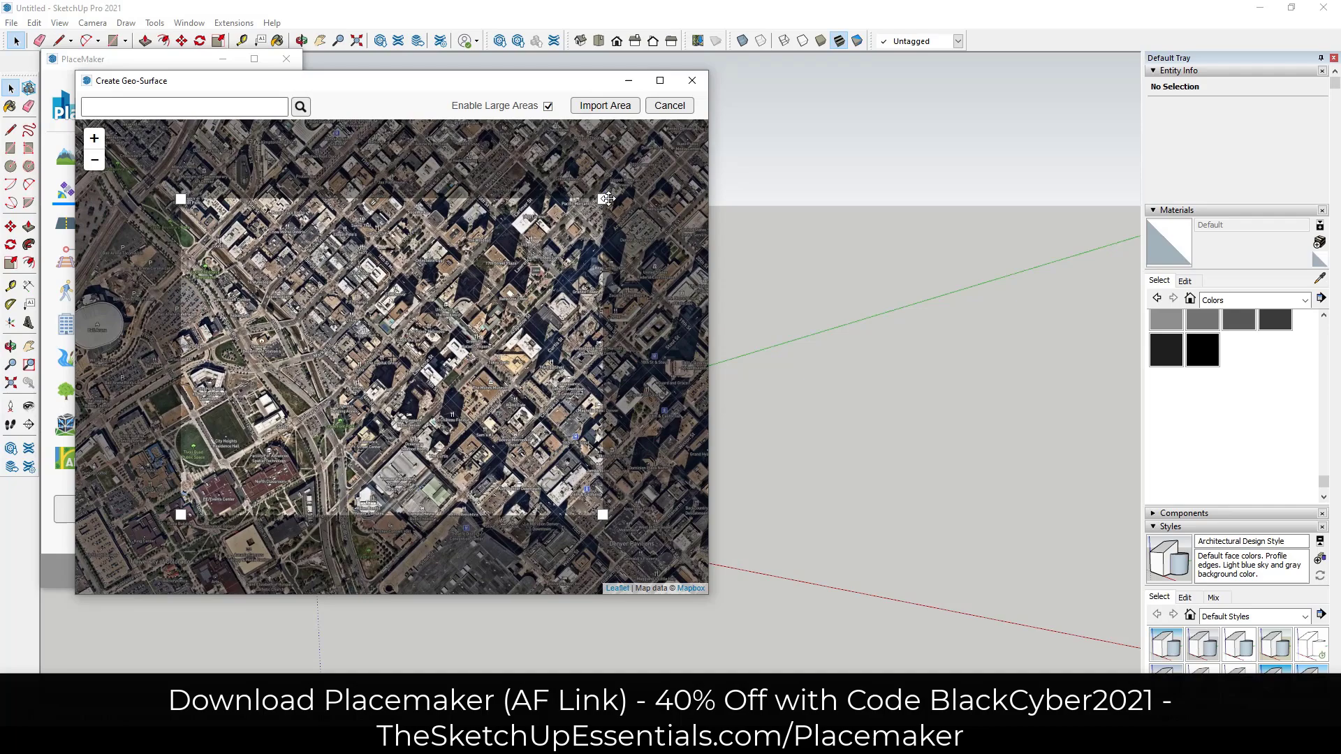
pyautogui.moveTo(602, 199); pyautogui.dragTo(609, 172)
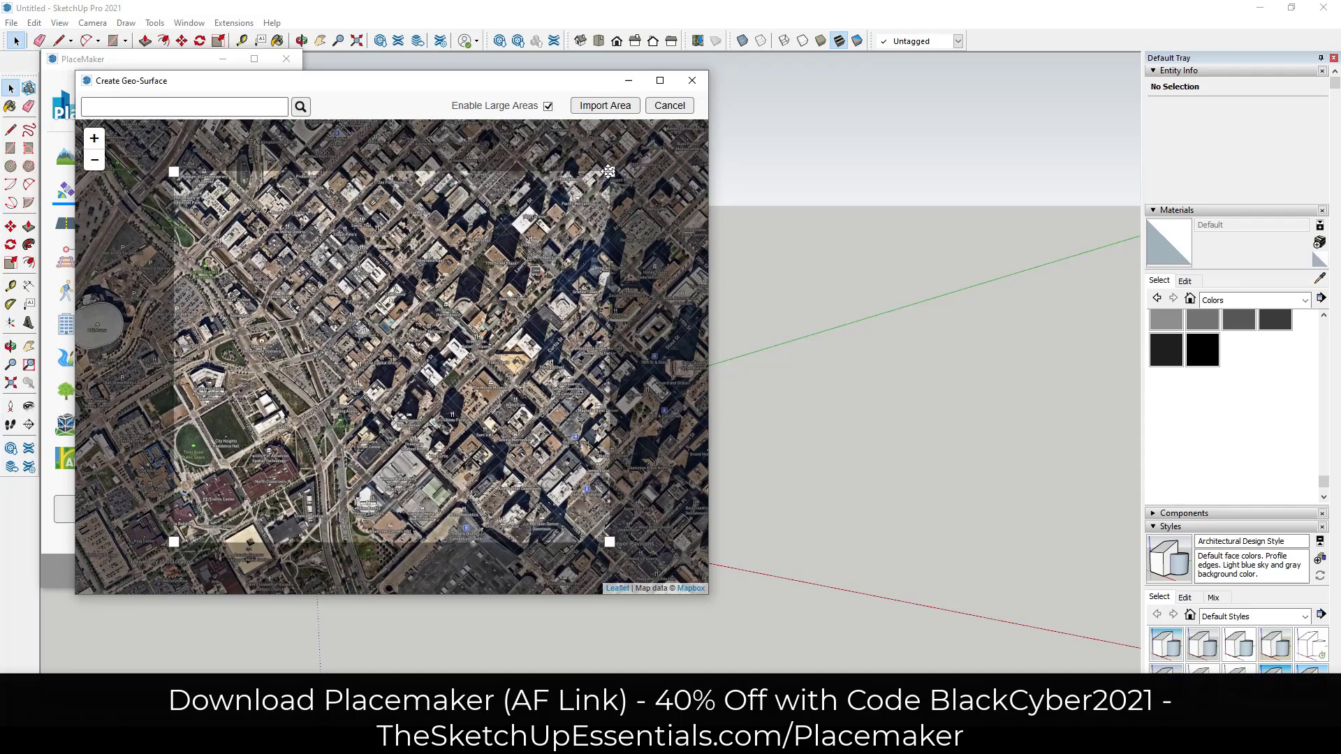
pyautogui.click(614, 107)
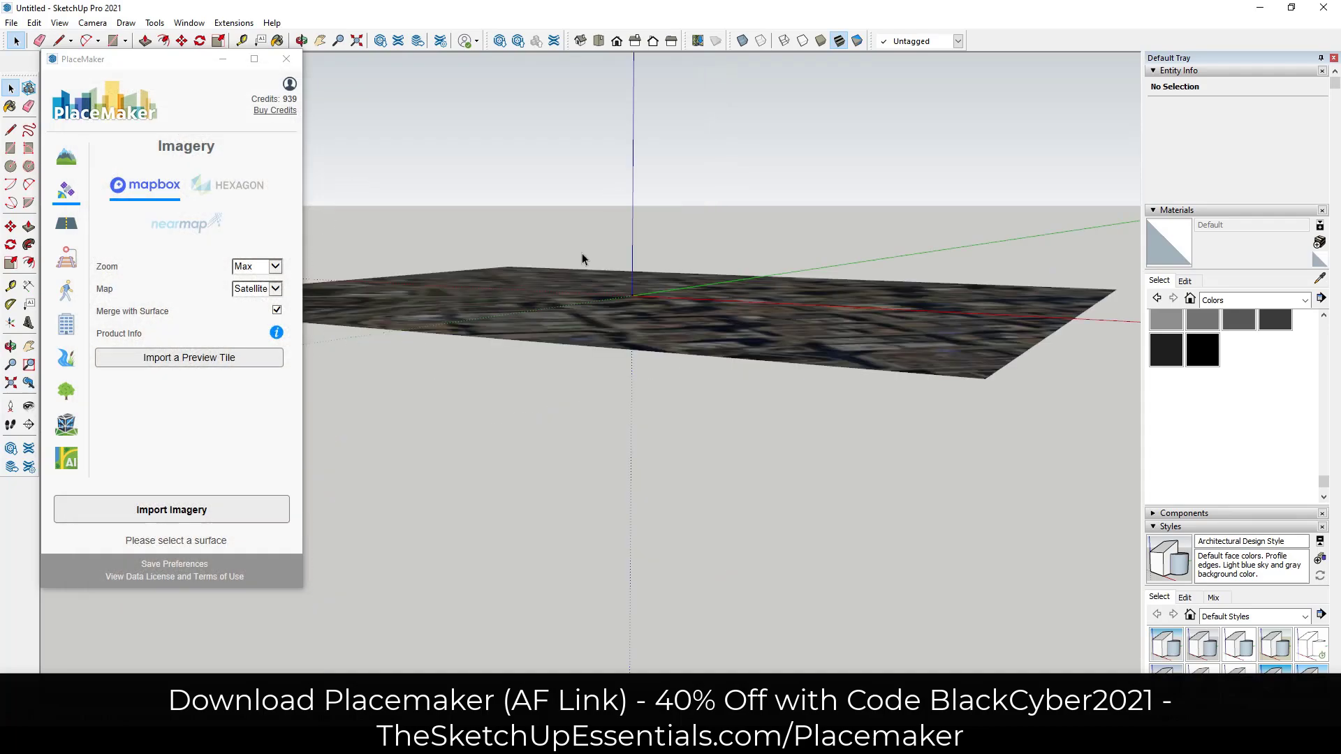
# Select the imported geo-surface and import its OSM roads with a 10' lane width, confirming the credit order
pyautogui.moveTo(509, 253); pyautogui.dragTo(579, 382, button='middle')
pyautogui.scroll(-2, 552, 374)
pyautogui.click(579, 381)
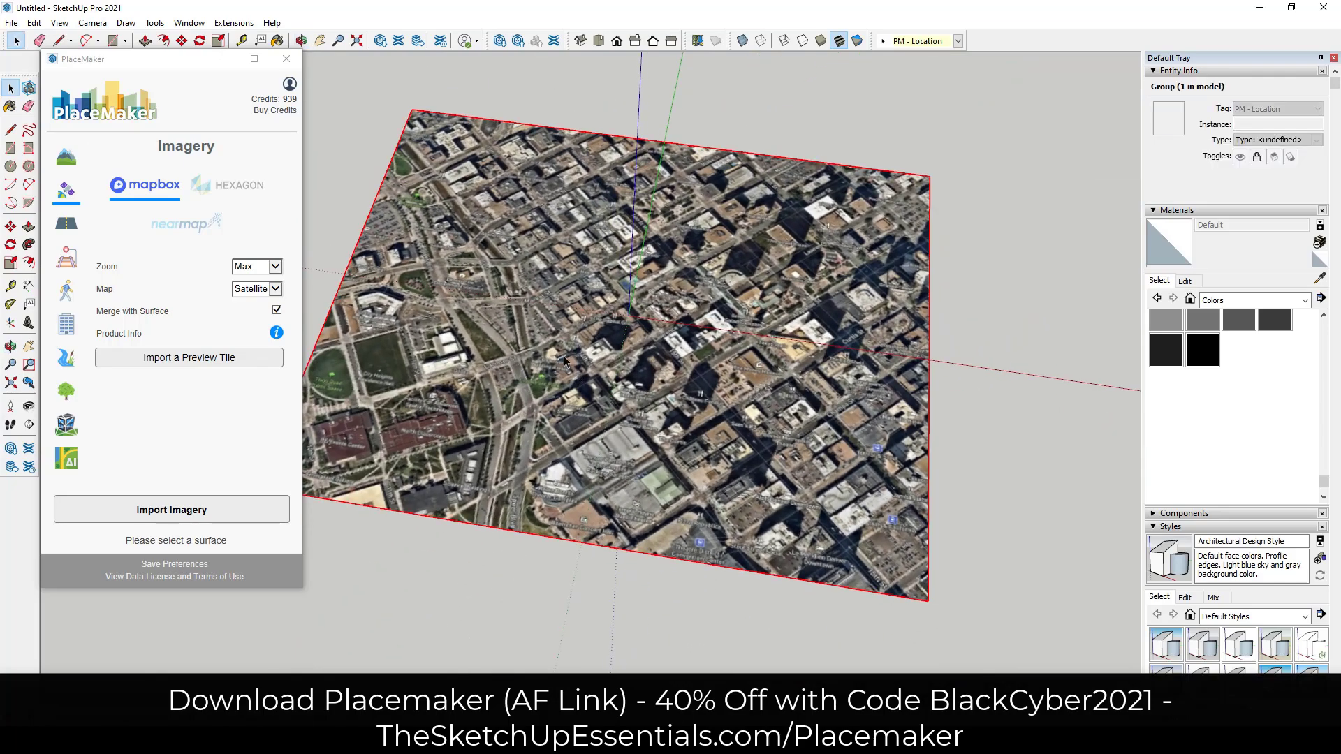
pyautogui.moveTo(576, 357); pyautogui.dragTo(607, 324, button='middle')
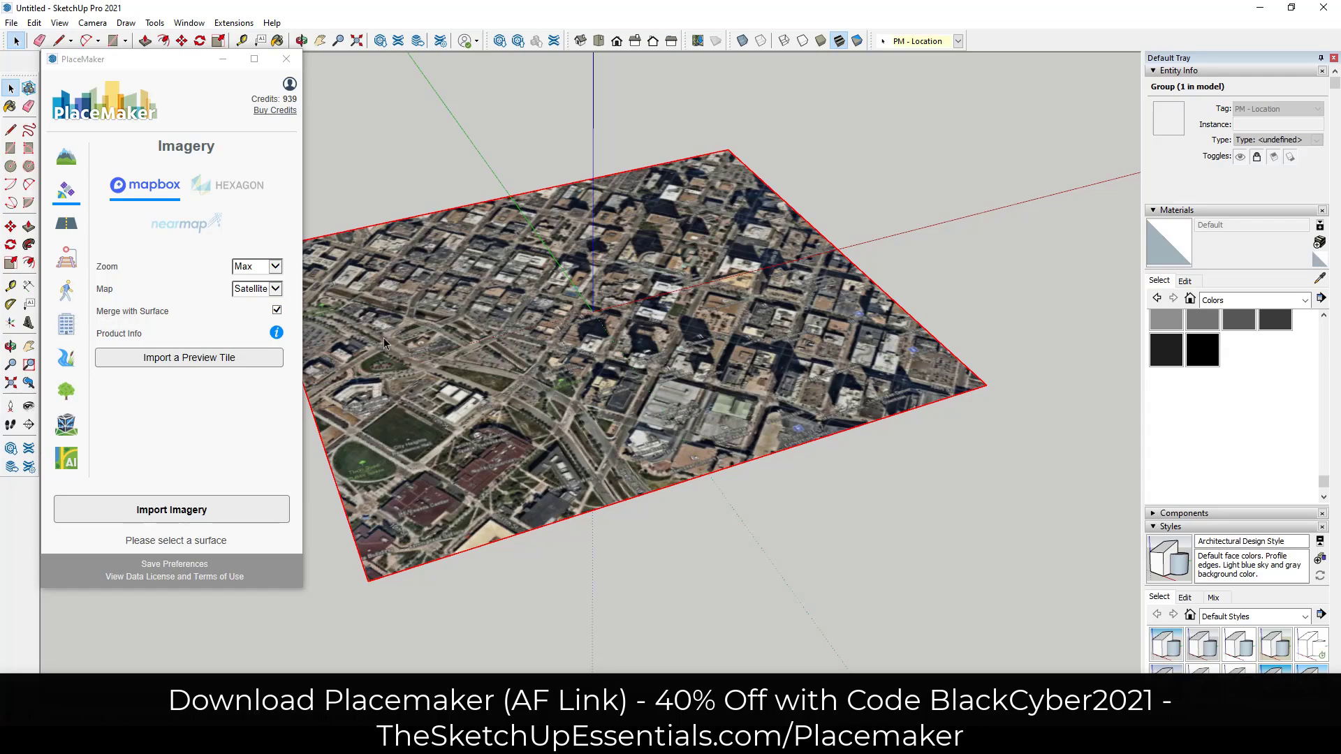
pyautogui.click(67, 225)
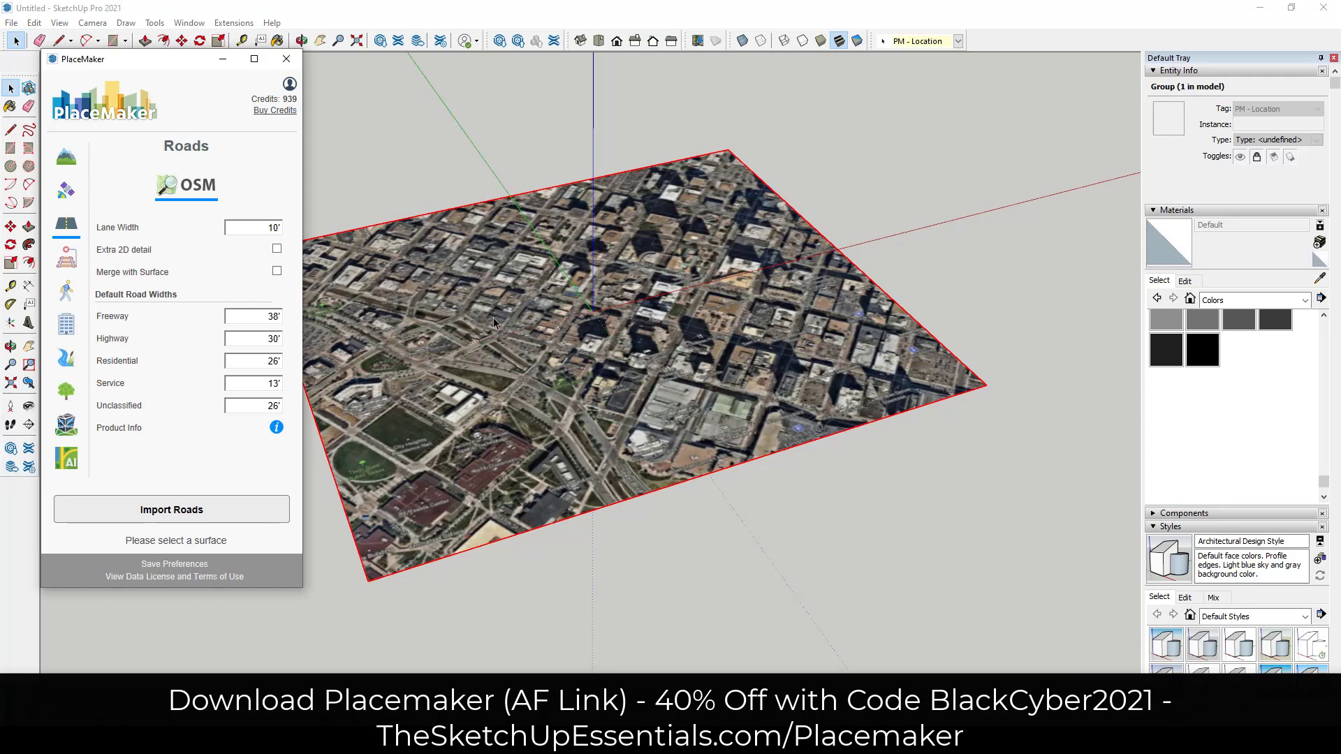
pyautogui.click(194, 509)
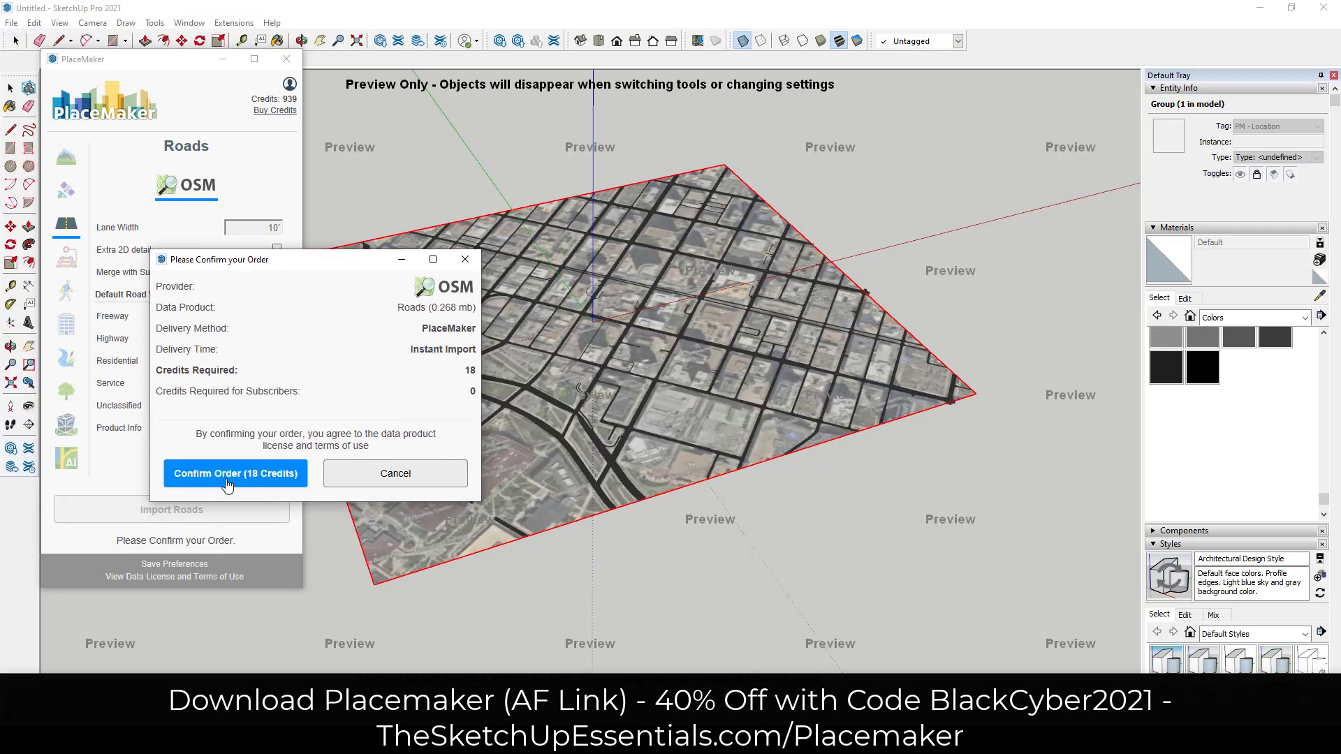
pyautogui.click(230, 482)
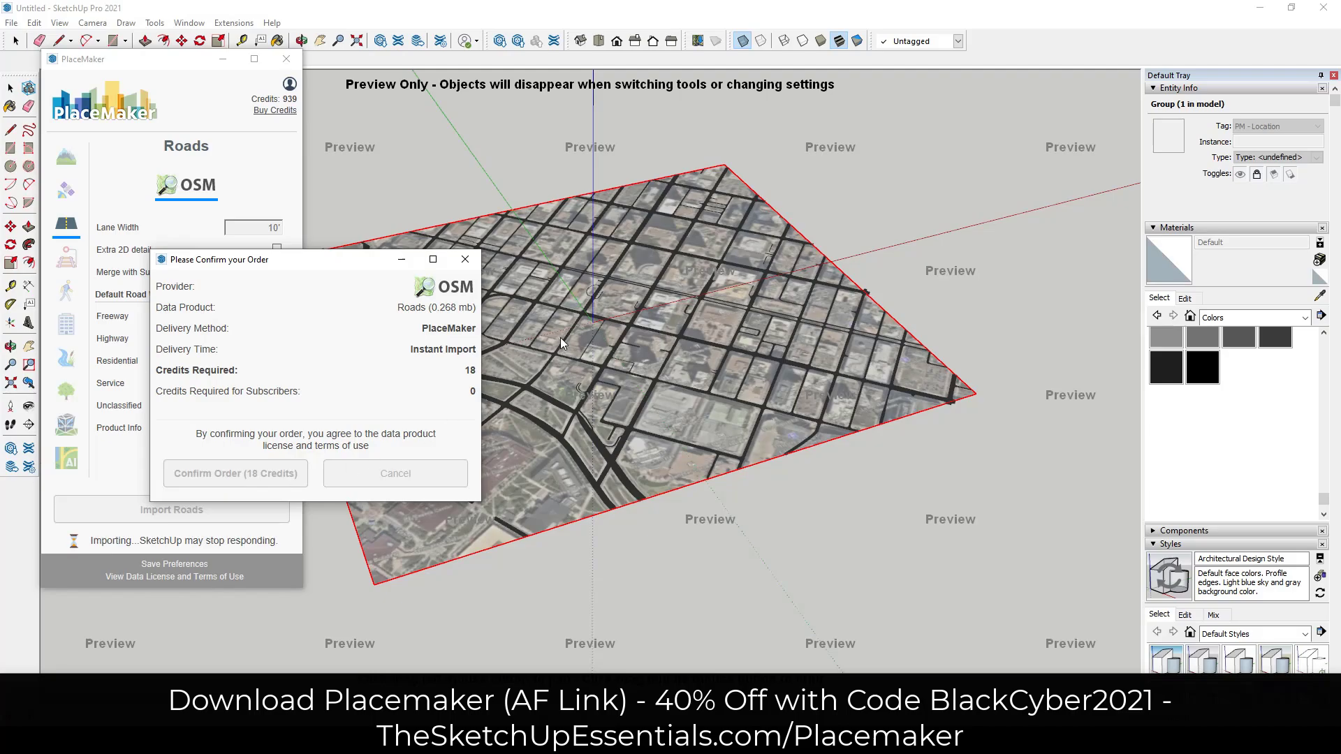
# Import OSM paths for the surface with a default path width of 8', confirming the credit order
pyautogui.scroll(8, 587, 378)
pyautogui.moveTo(607, 398); pyautogui.dragTo(775, 447, button='middle')
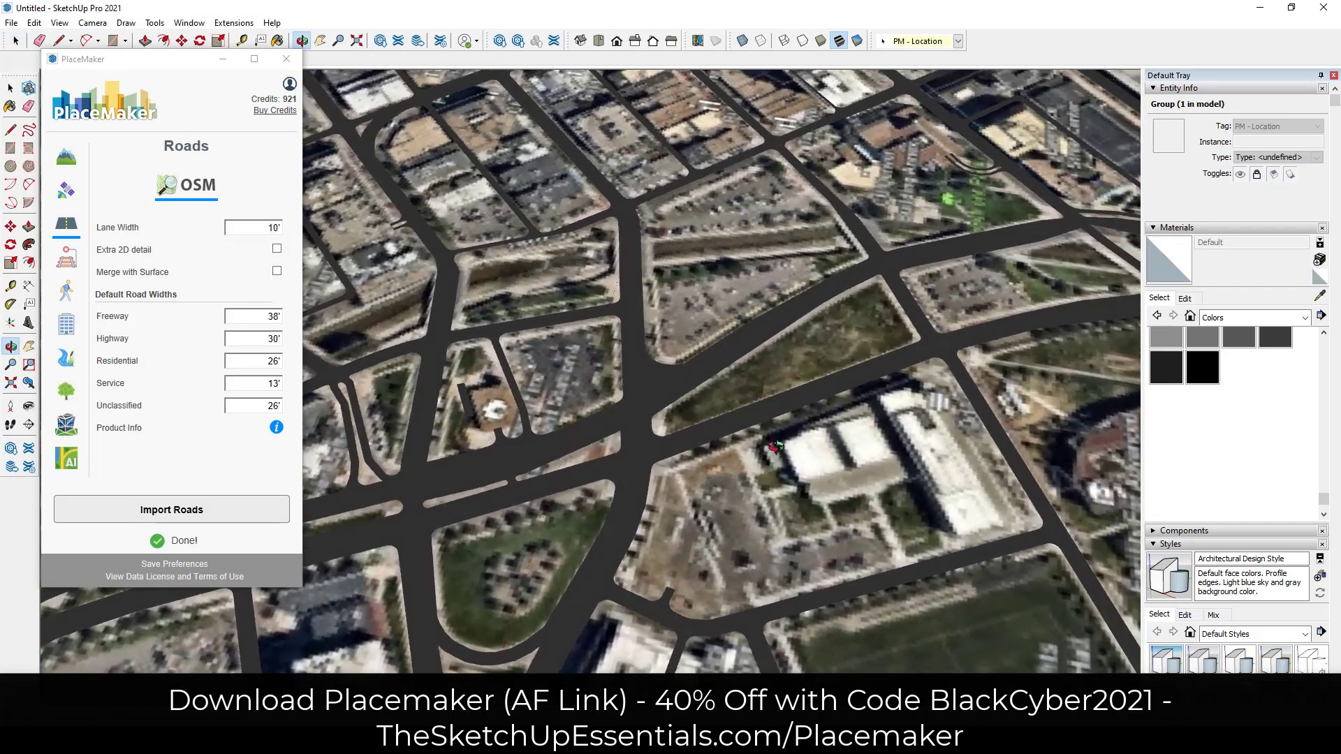
pyautogui.scroll(8, 774, 445)
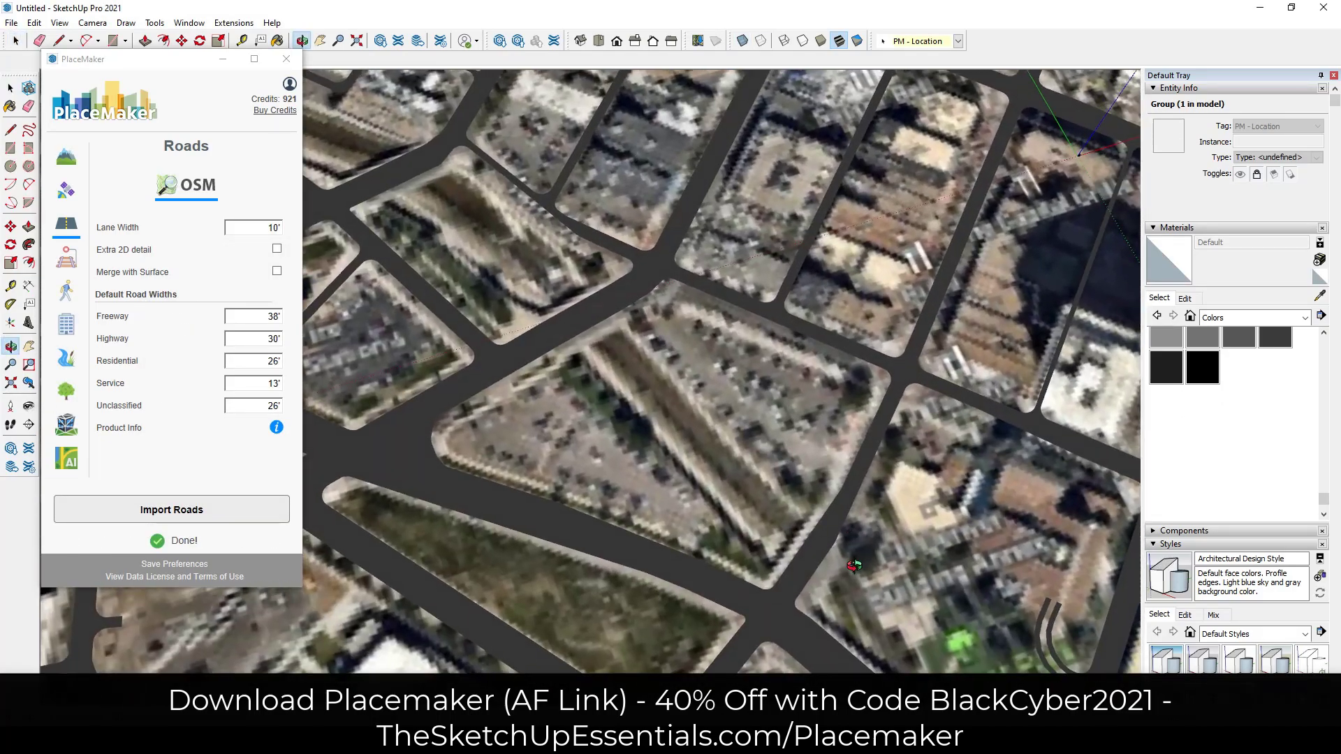
pyautogui.scroll(-10, 853, 566)
pyautogui.press('space')
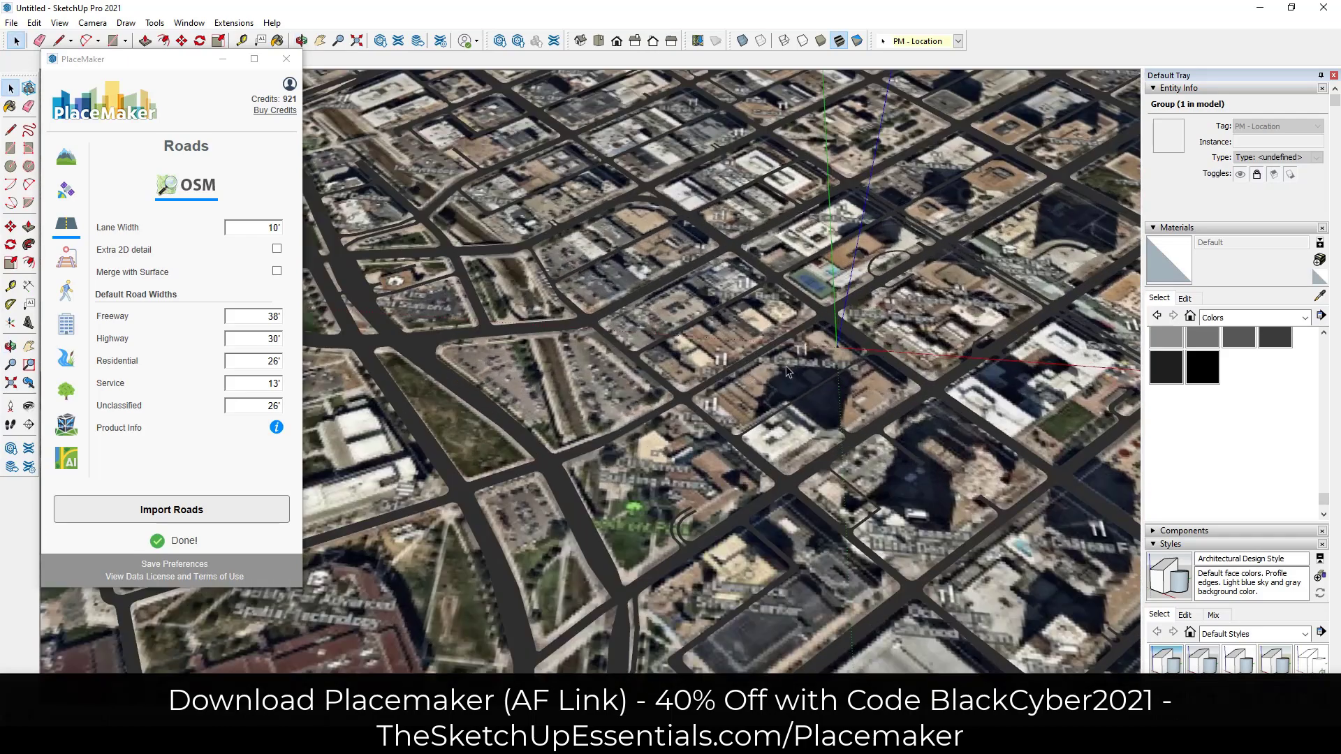
pyautogui.scroll(2, 632, 393)
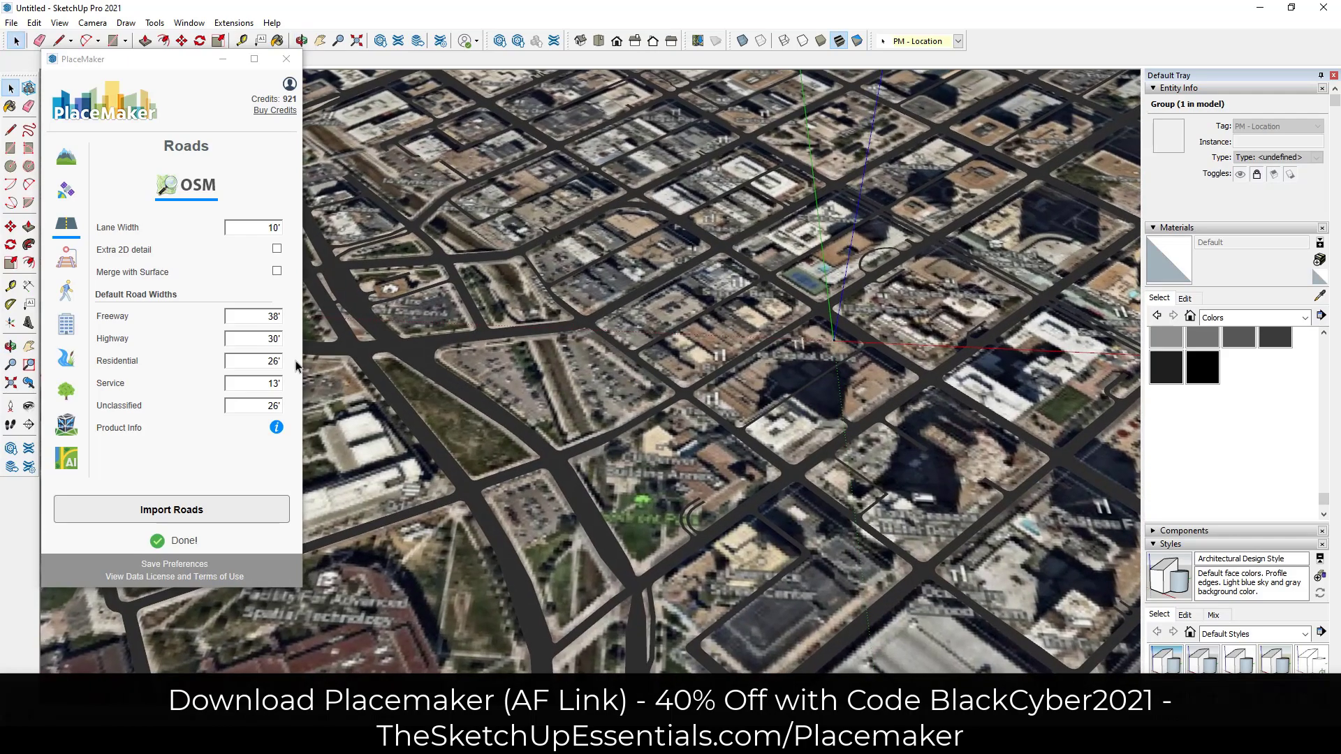
pyautogui.click(62, 294)
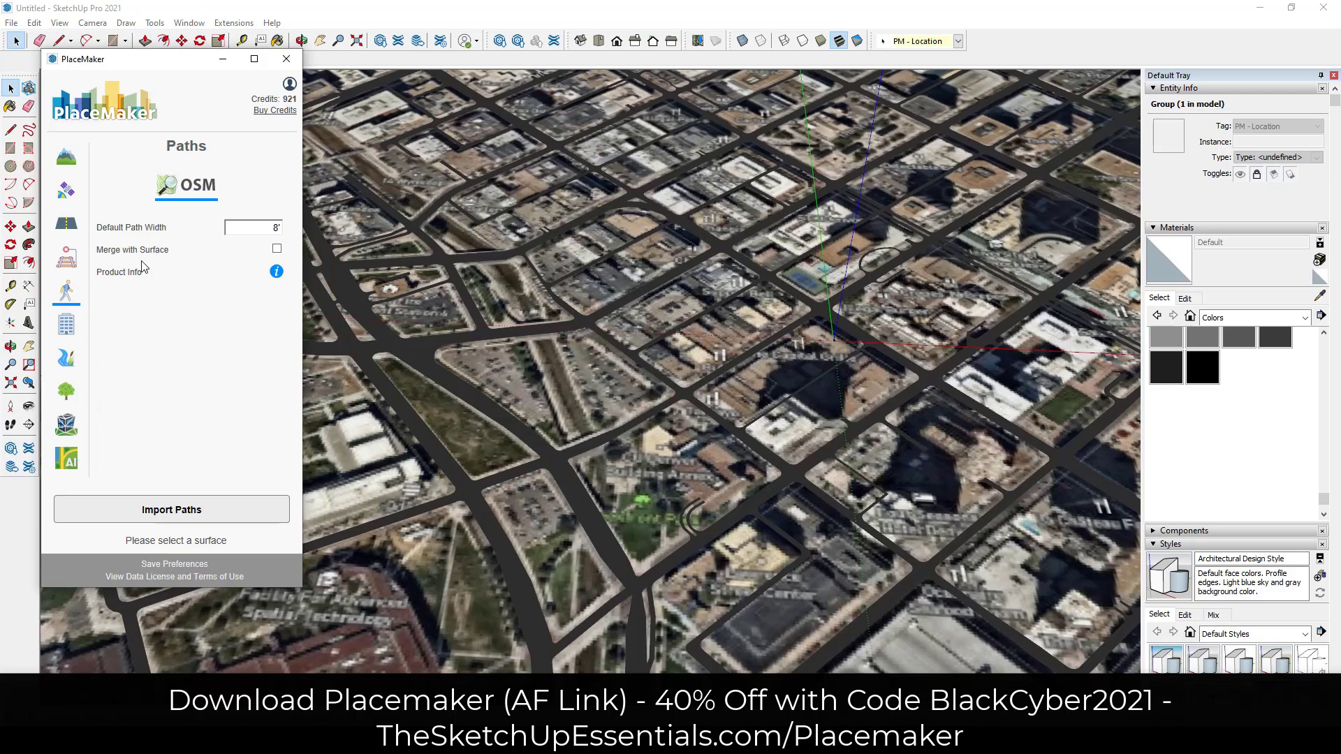
pyautogui.click(178, 510)
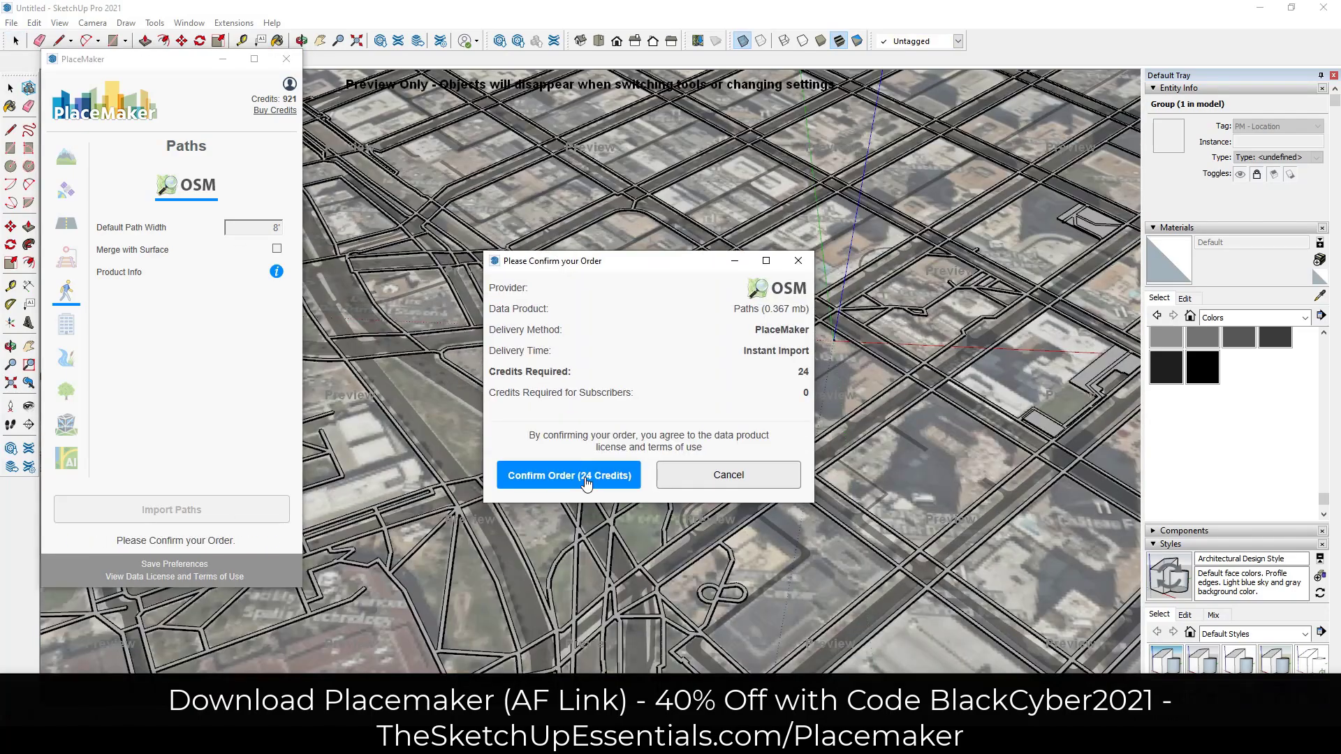
pyautogui.click(582, 477)
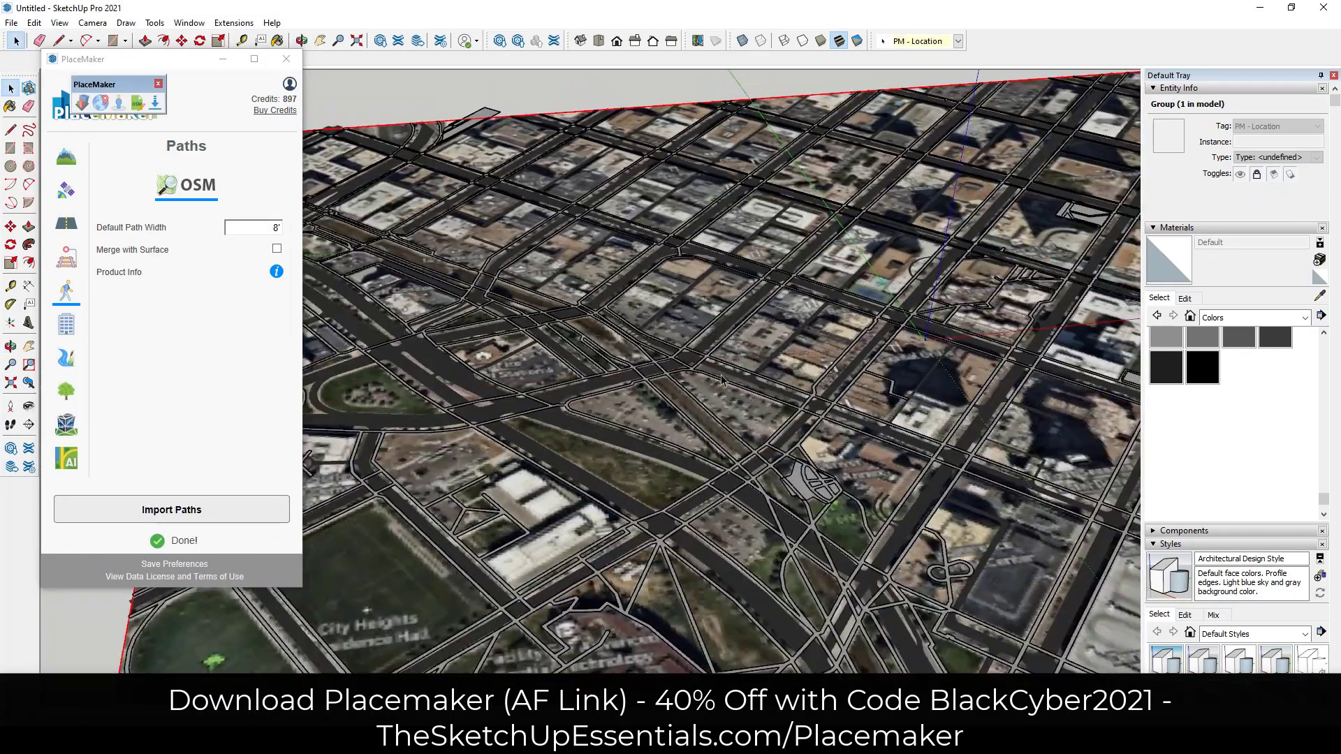
pyautogui.scroll(6, 778, 454)
pyautogui.moveTo(778, 454); pyautogui.dragTo(671, 468, button='middle')
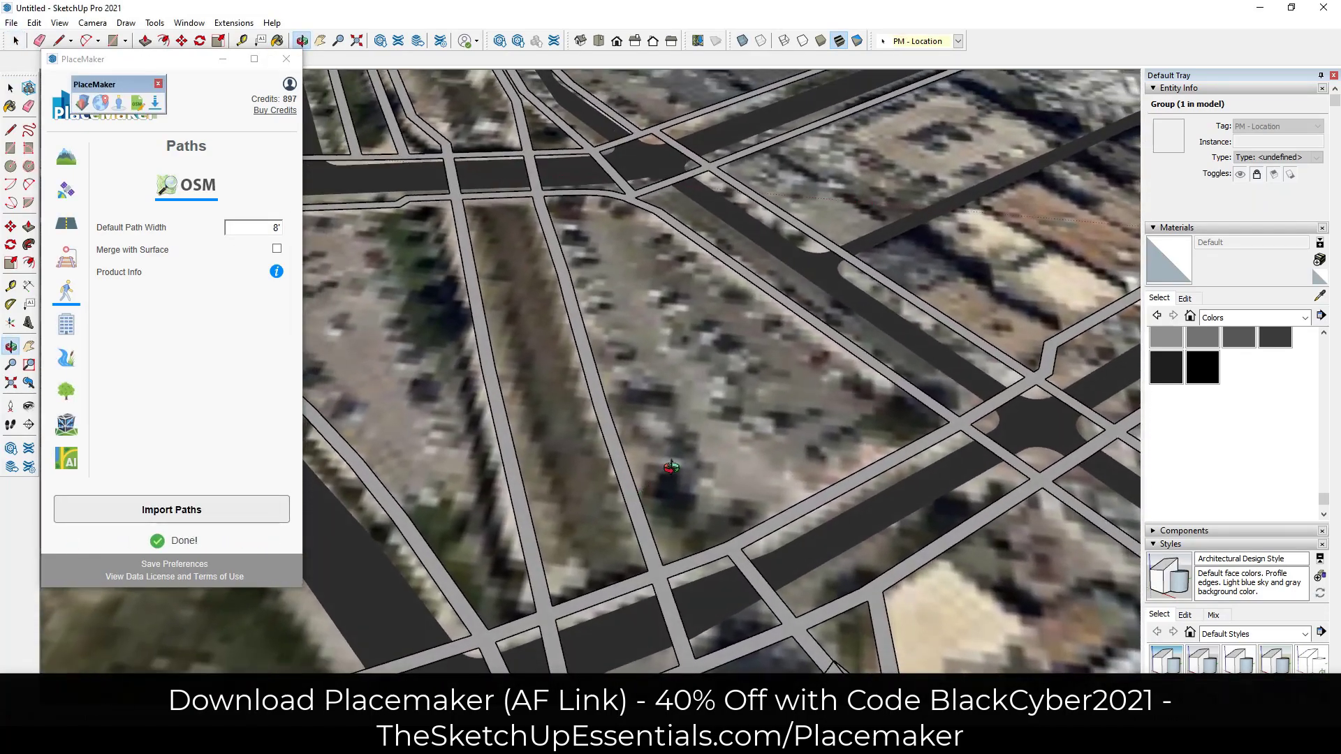
pyautogui.scroll(-5, 671, 467)
pyautogui.press('space')
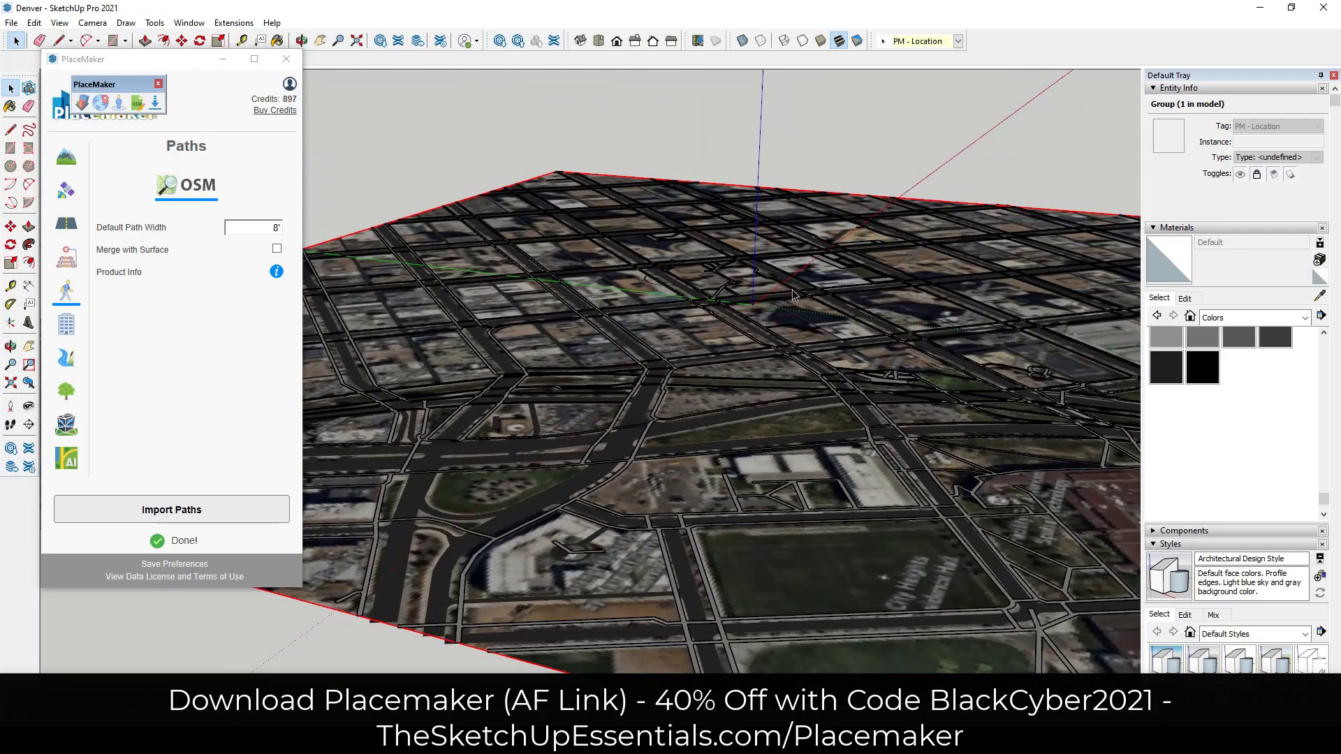
pyautogui.scroll(3, 912, 309)
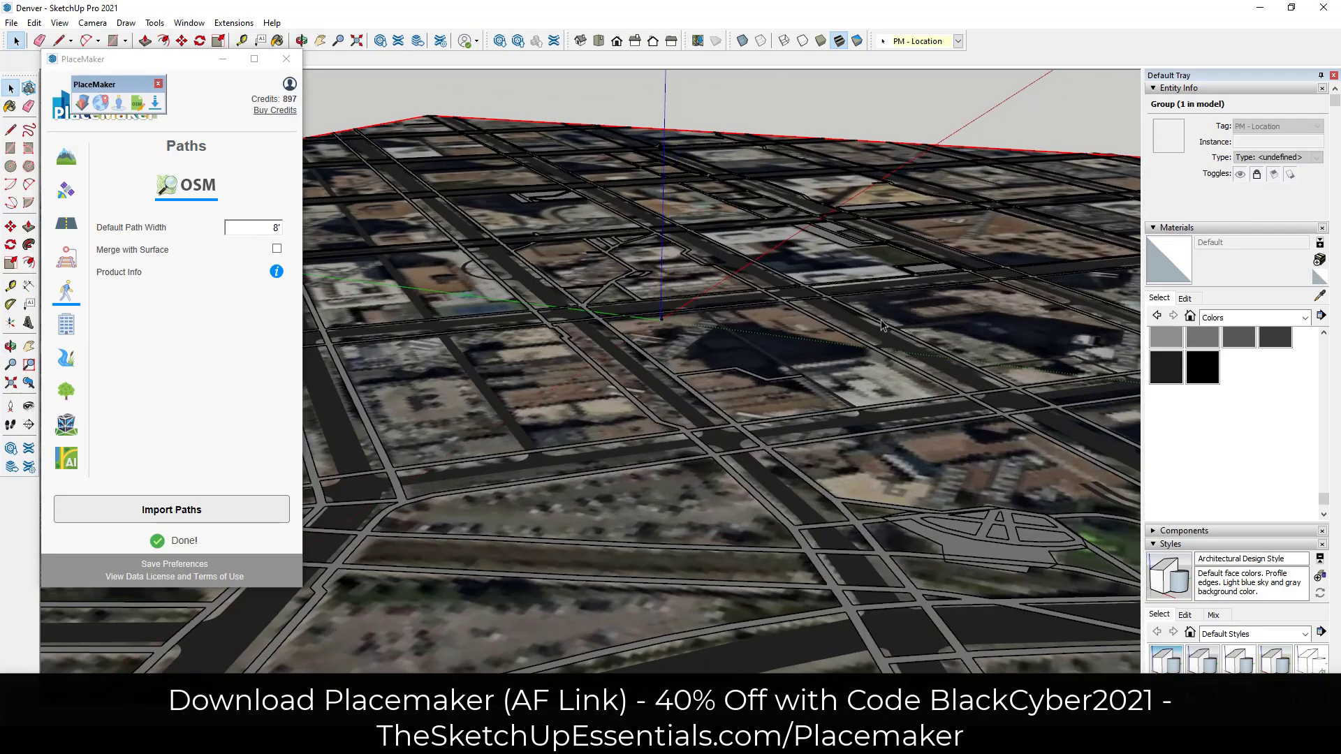
pyautogui.moveTo(848, 321); pyautogui.dragTo(783, 363, button='middle')
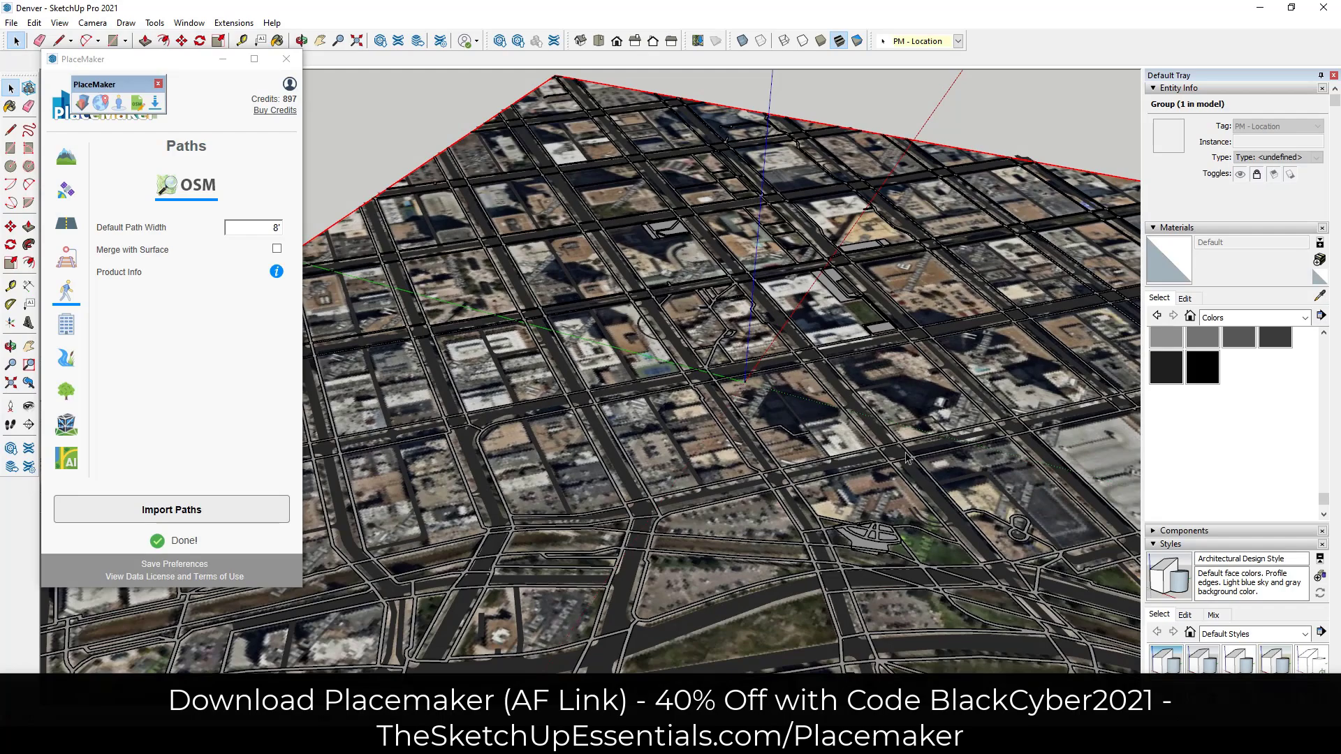
# Import OSM 3D buildings with materials, a 22' default building height and an 11' level height, confirming the credit order
pyautogui.moveTo(906, 458); pyautogui.dragTo(868, 461, button='middle')
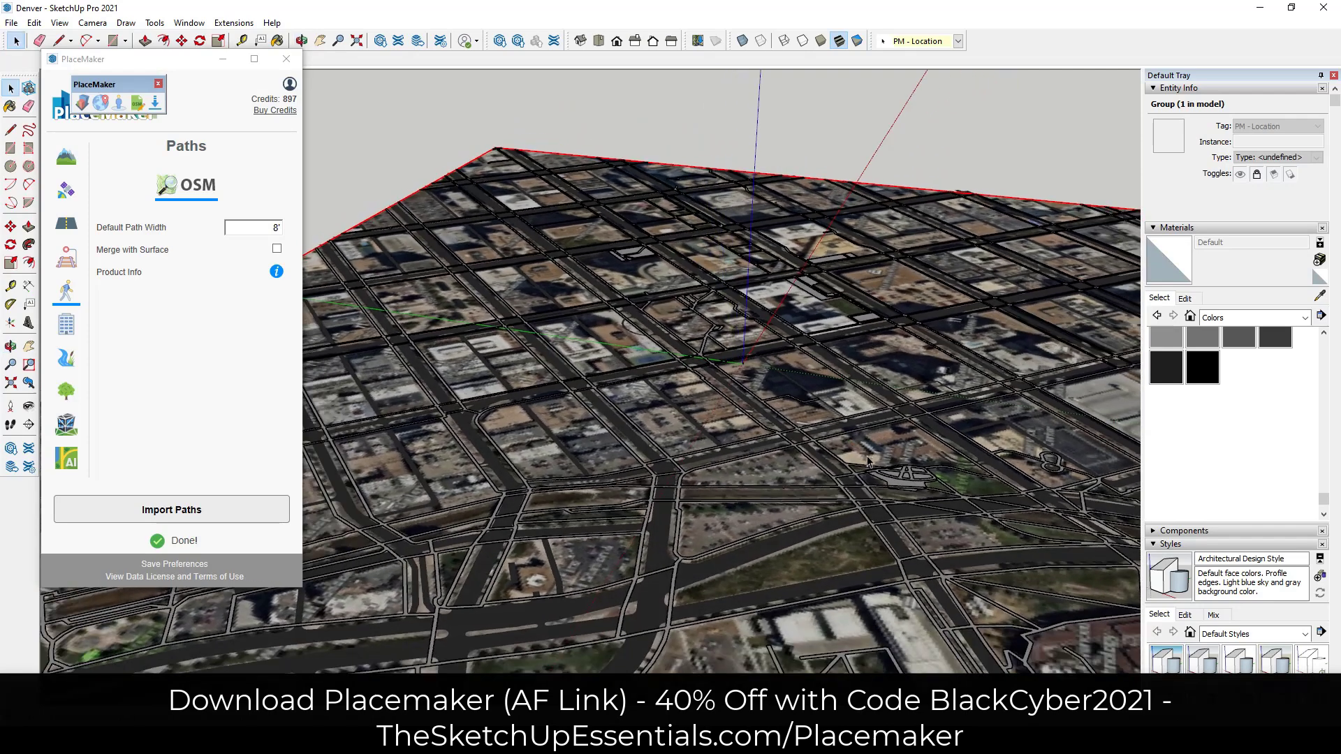
pyautogui.click(66, 326)
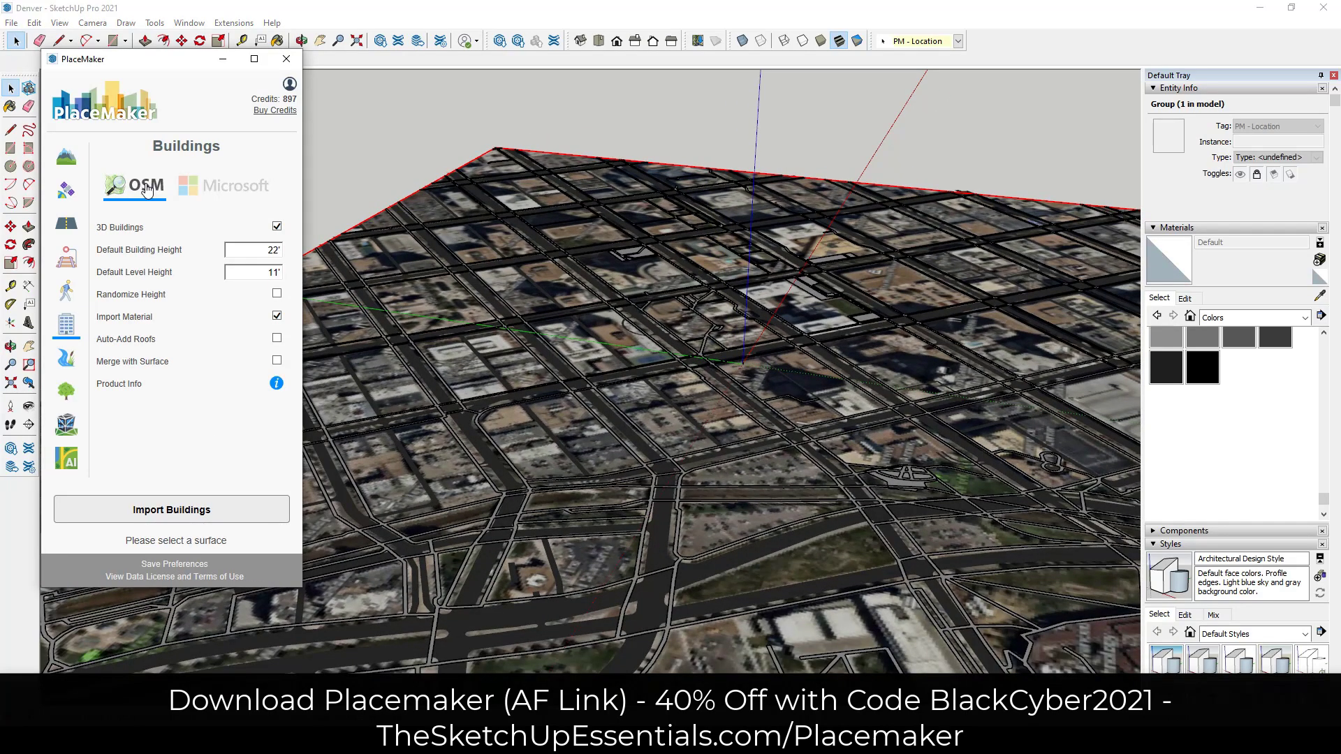
pyautogui.click(190, 512)
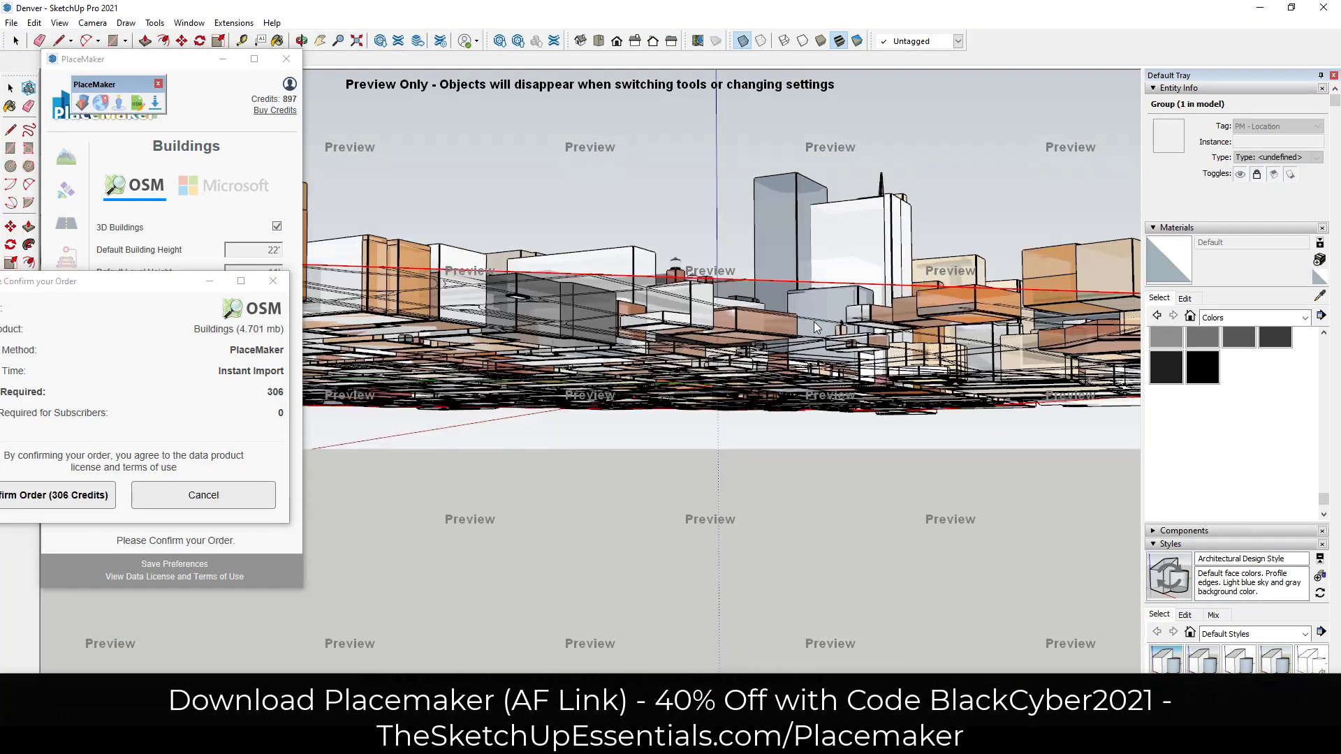
pyautogui.moveTo(814, 322); pyautogui.dragTo(797, 348, button='middle')
pyautogui.moveTo(97, 287); pyautogui.dragTo(289, 248)
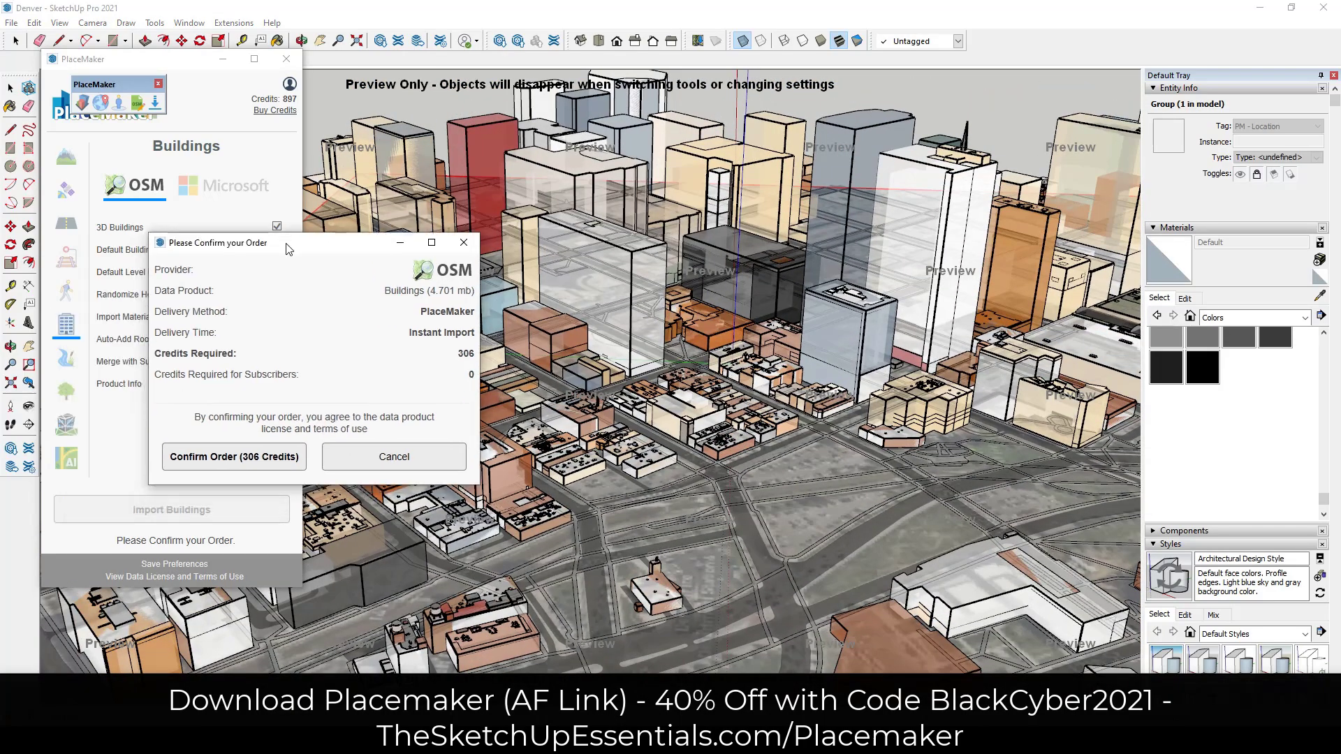
pyautogui.click(214, 457)
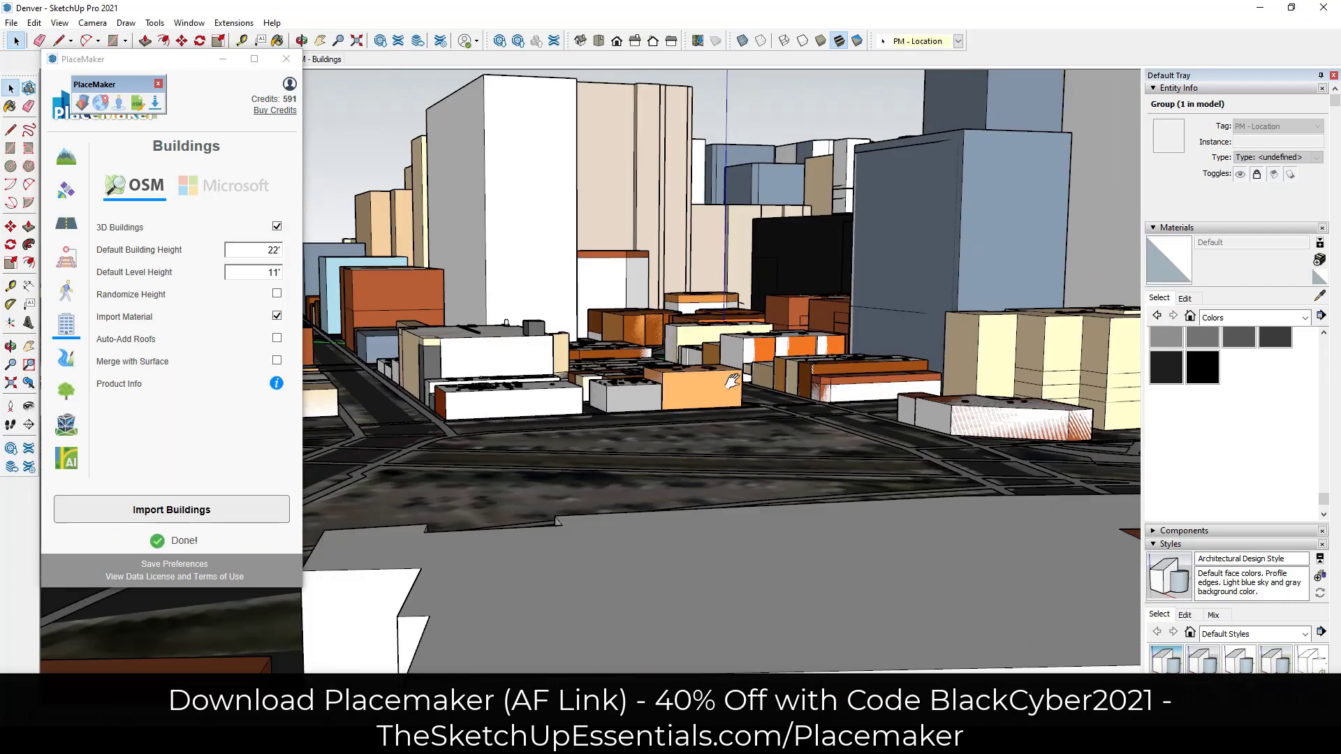
# Examine the imported downtown buildings from several angles, with the PlaceMaker window moved out of the way
pyautogui.moveTo(733, 384); pyautogui.dragTo(784, 555, button='middle')
pyautogui.scroll(-6, 782, 599)
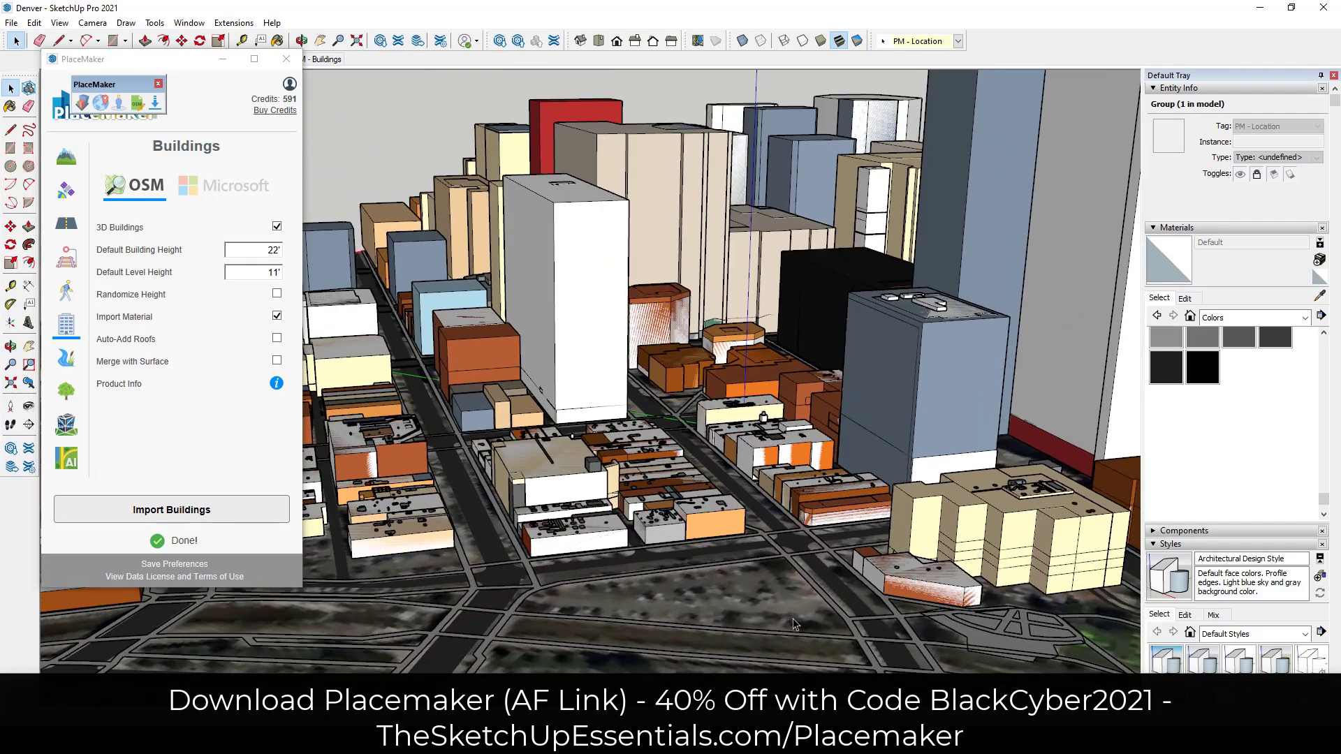
pyautogui.moveTo(795, 624); pyautogui.dragTo(572, 558, button='middle')
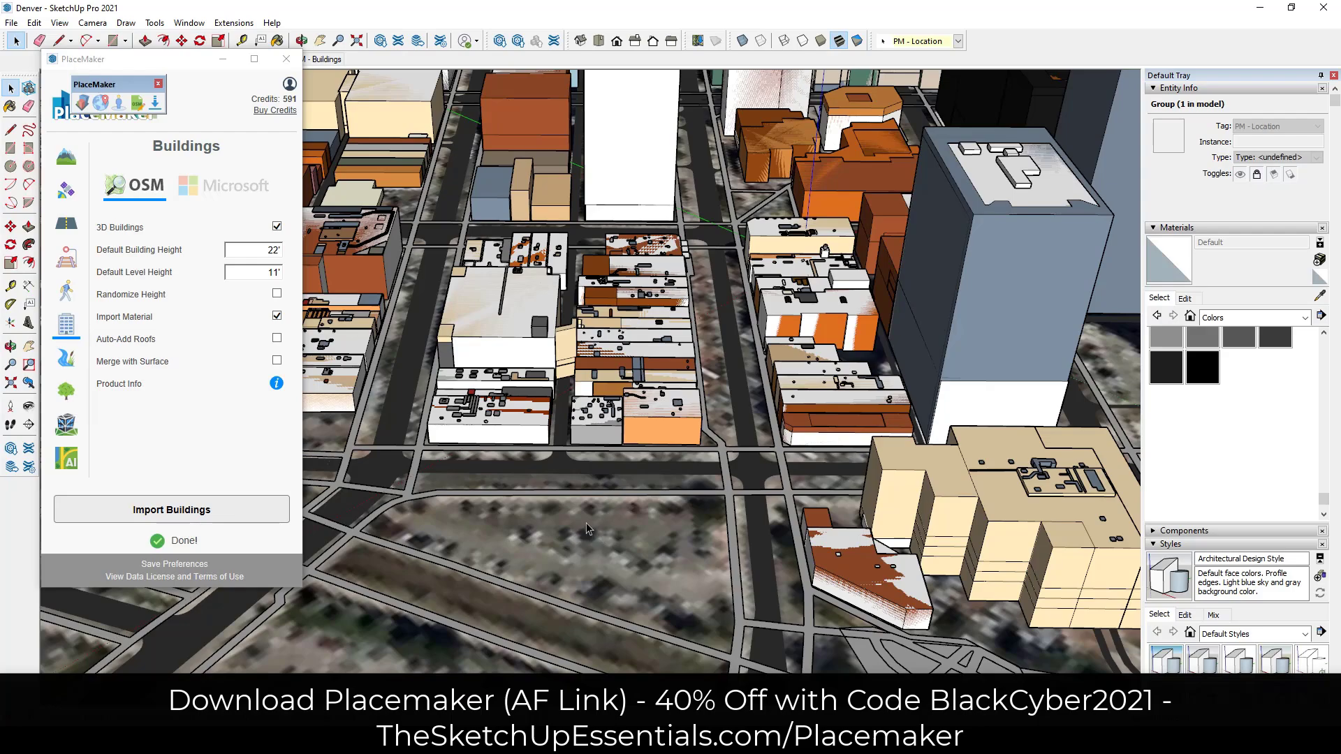
pyautogui.scroll(-3, 590, 535)
pyautogui.scroll(-3, 586, 539)
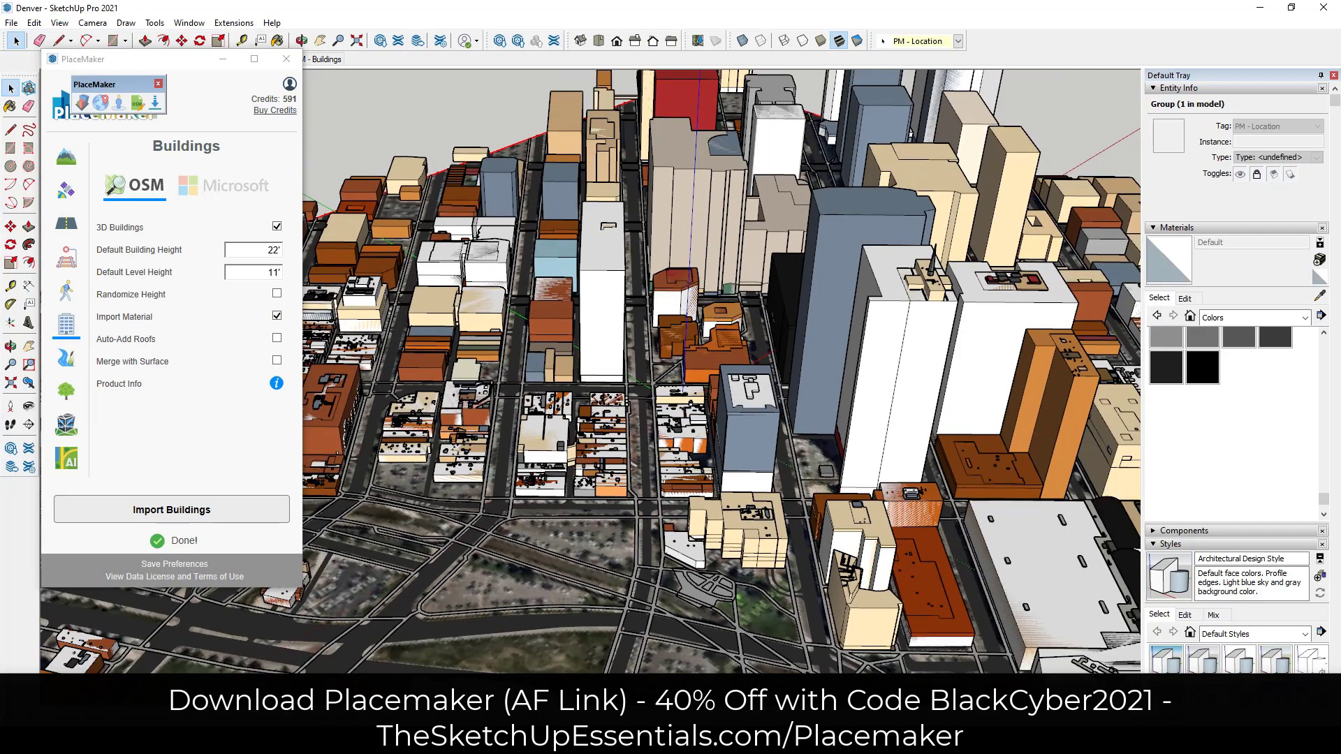
pyautogui.moveTo(571, 553); pyautogui.dragTo(535, 550, button='middle')
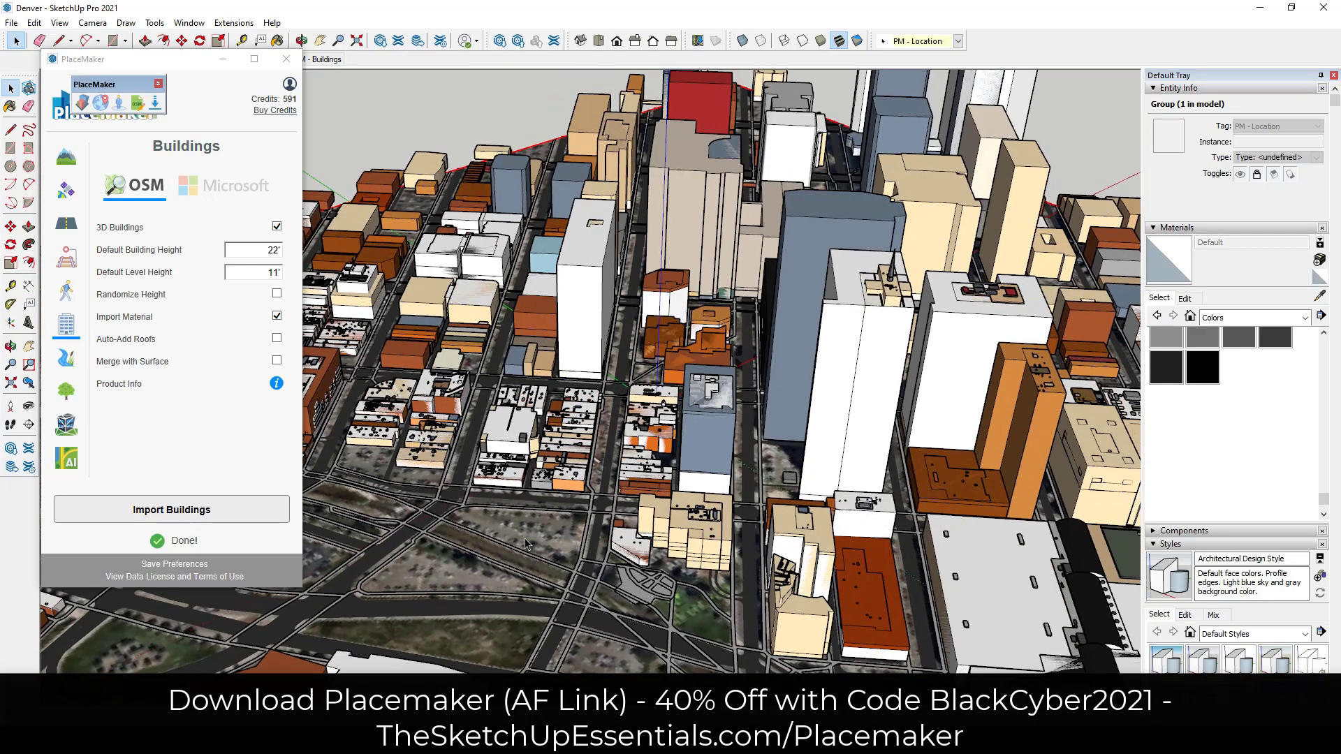
pyautogui.moveTo(185, 62); pyautogui.dragTo(0, 62)
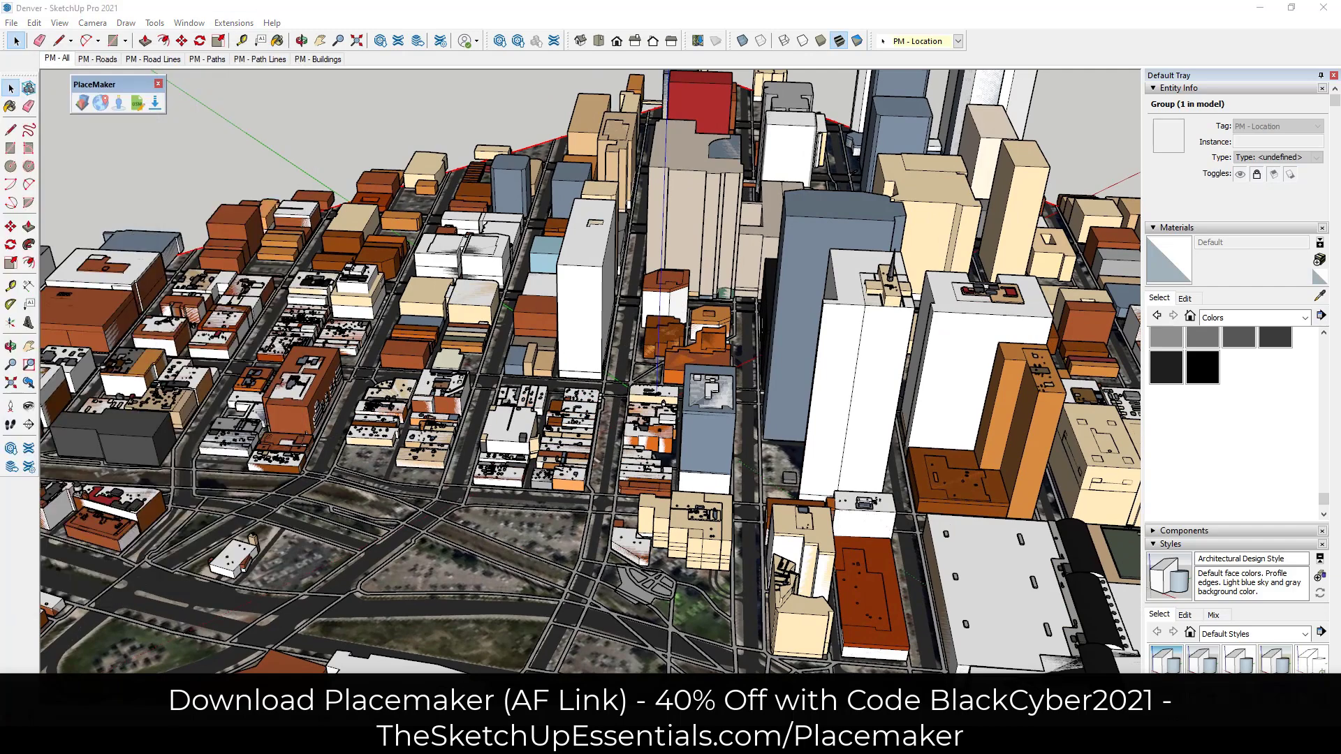
pyautogui.scroll(-10, 1242, 503)
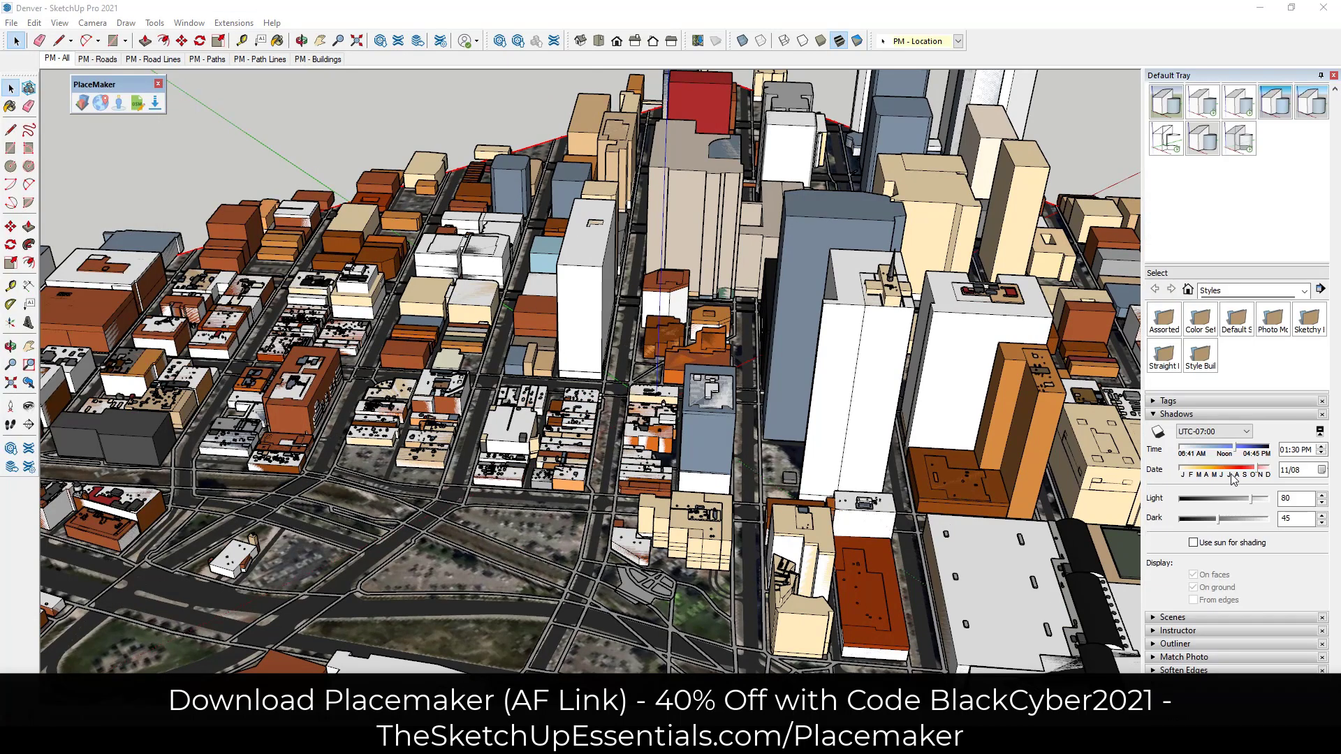
pyautogui.scroll(5, 1178, 257)
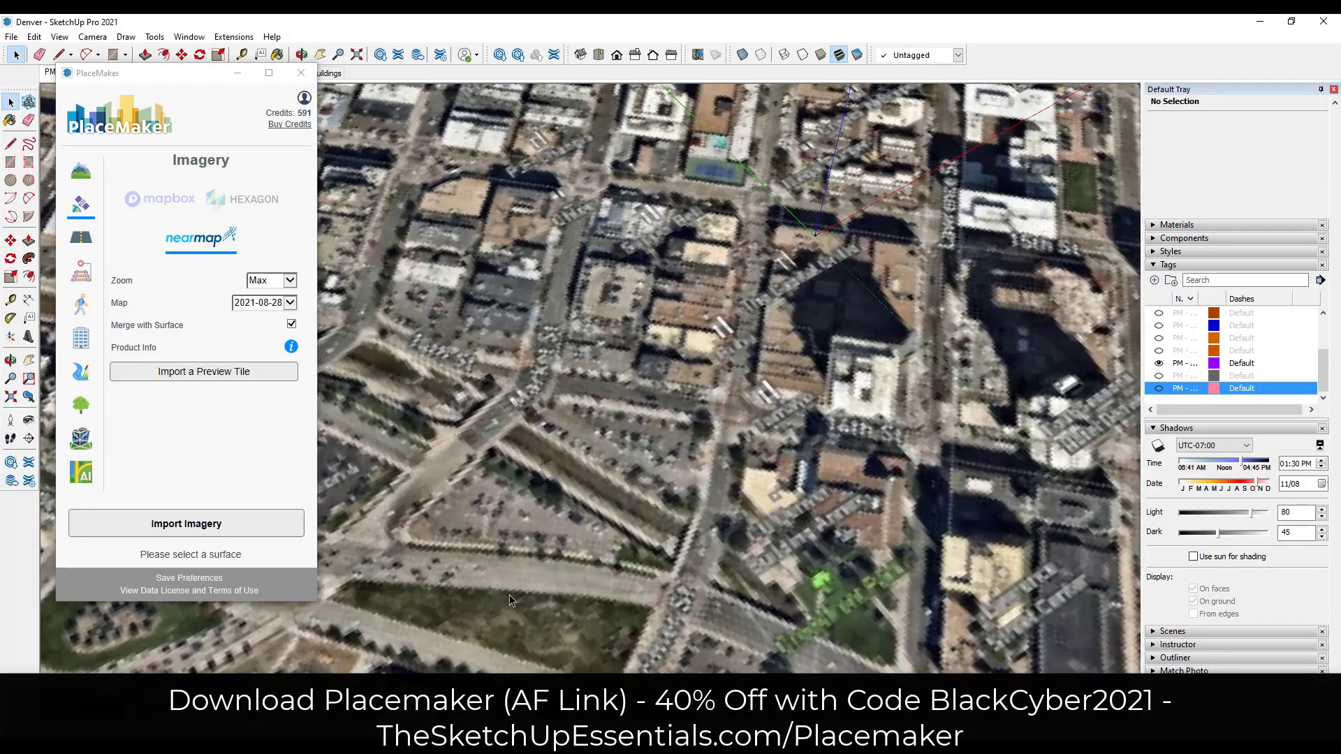
# Draw a four-sided face over the parking lot and adjacent blocks on the imagery, and group it
pyautogui.scroll(2, 510, 594)
pyautogui.moveTo(510, 594); pyautogui.dragTo(541, 556, button='middle')
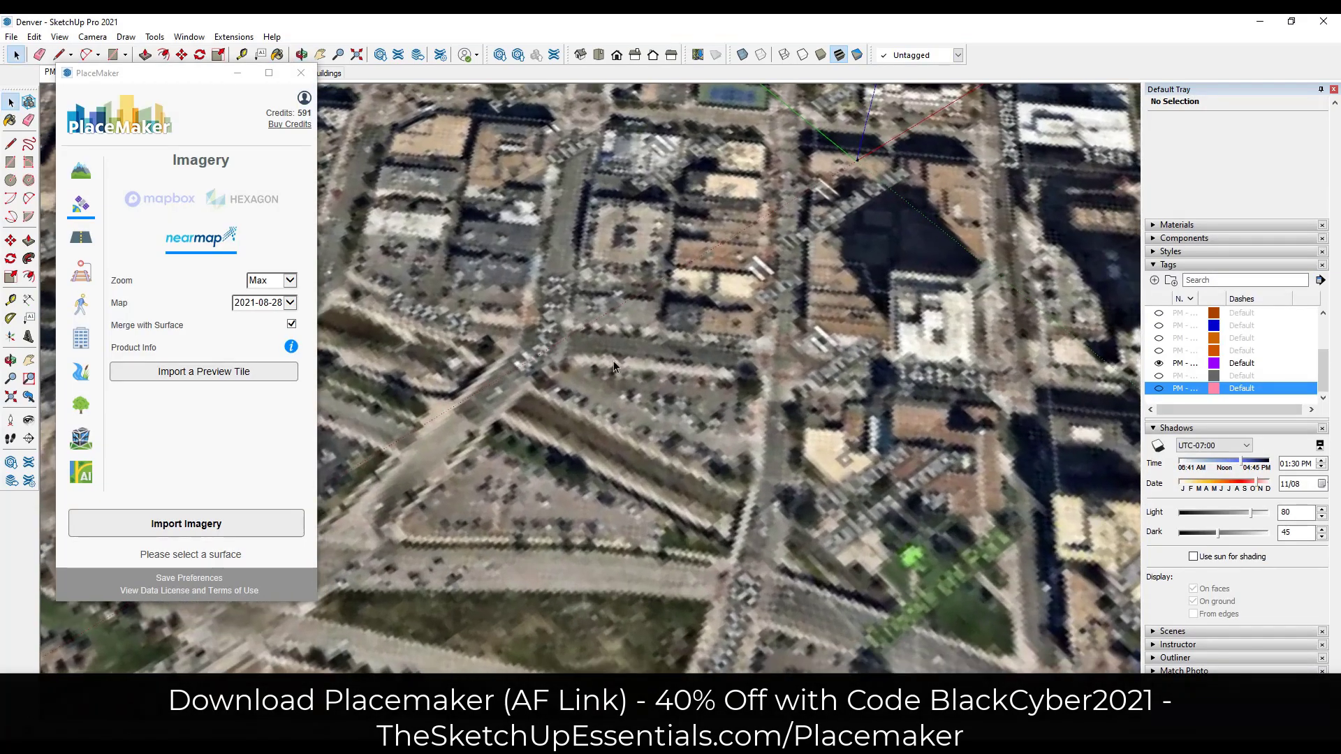
pyautogui.press('l')
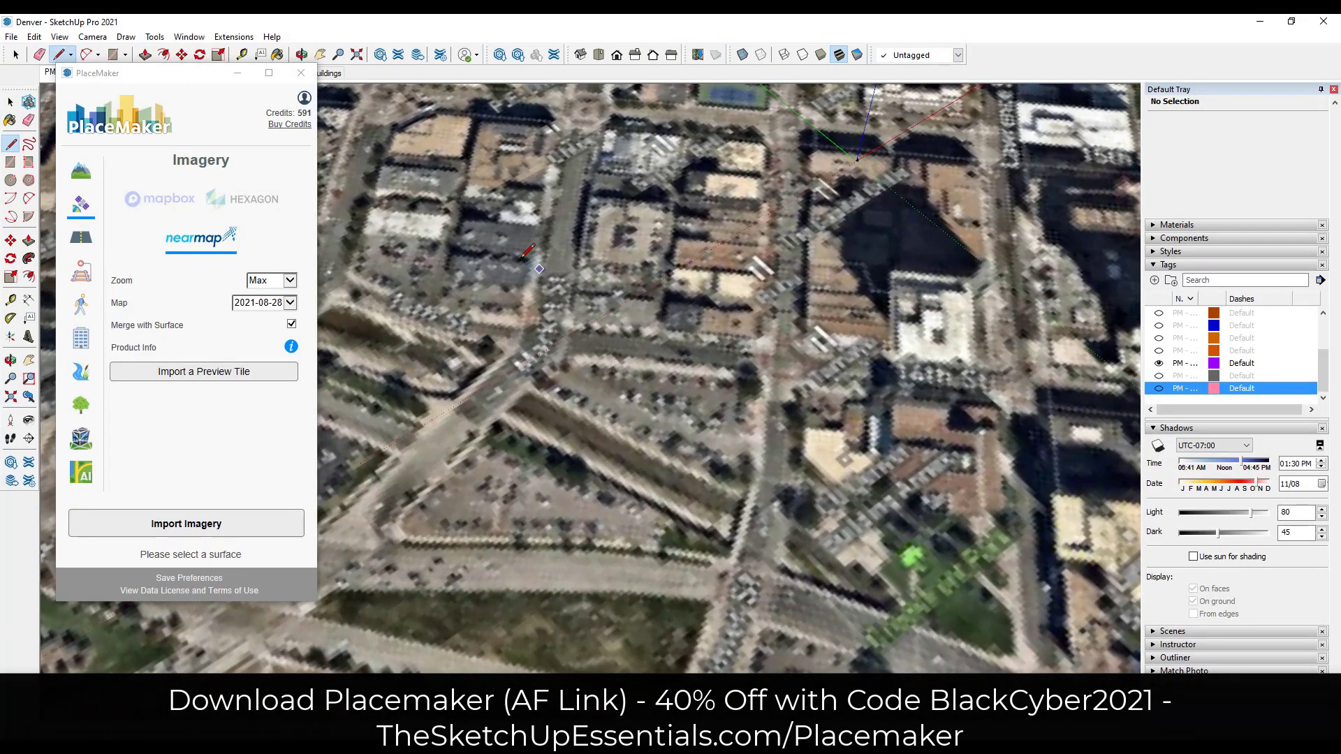
pyautogui.click(488, 245)
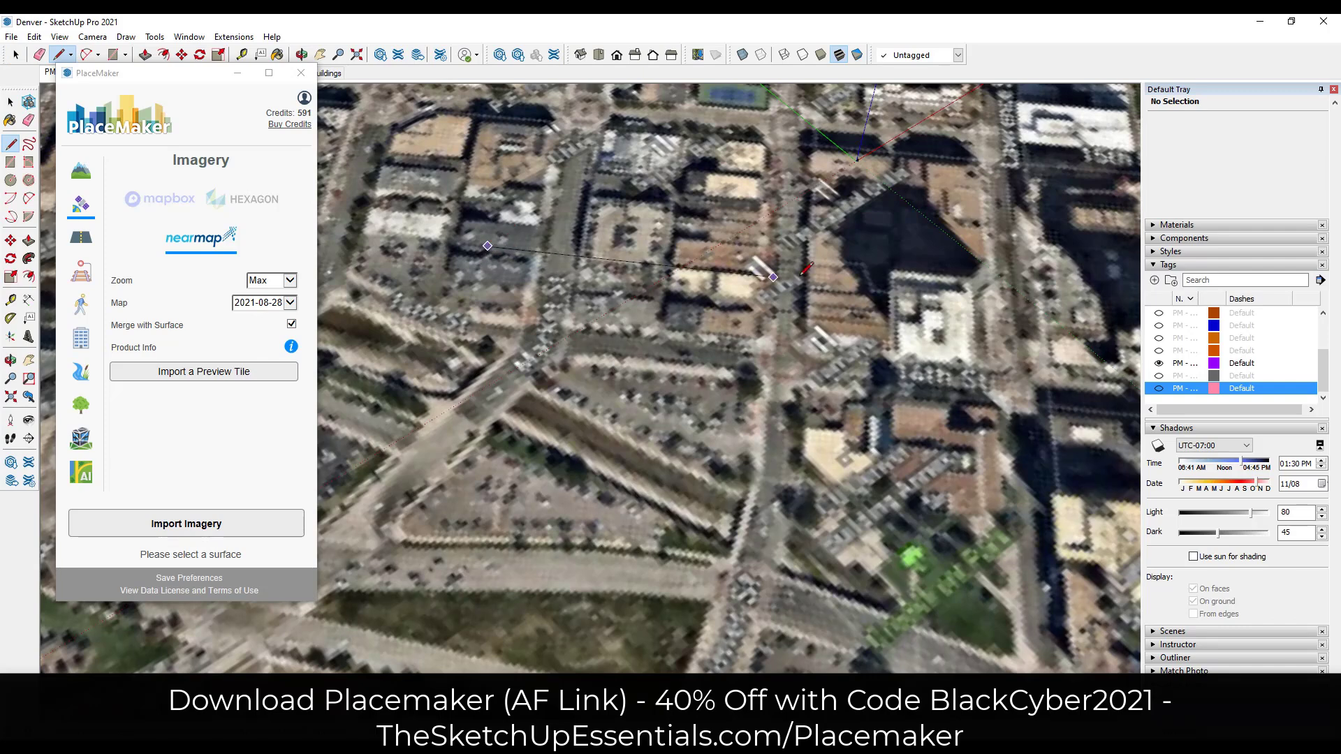
pyautogui.click(922, 276)
pyautogui.click(945, 550)
pyautogui.click(440, 512)
pyautogui.click(488, 246)
pyautogui.press('space')
pyautogui.doubleClick(616, 355)
pyautogui.hotkey('ctrl', 'g')
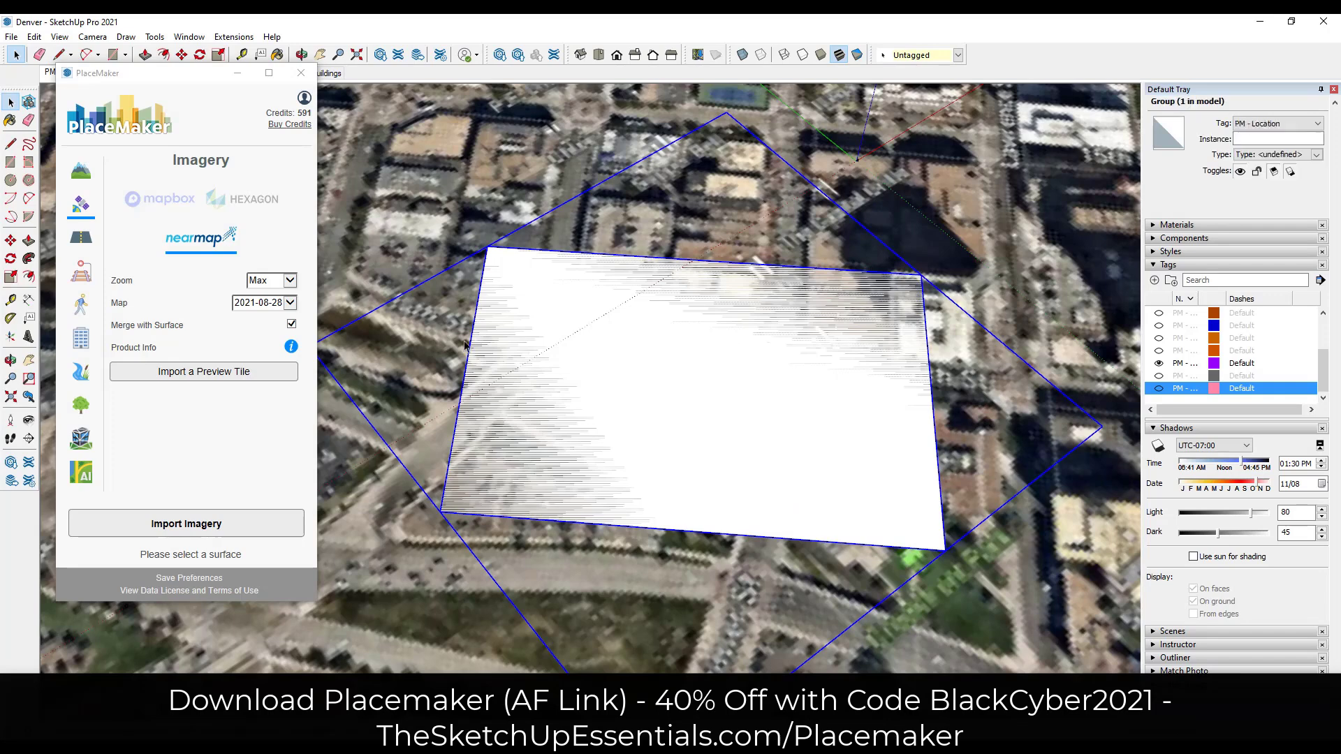
# Import Nearmap imagery for the grouped face at Max zoom with the 2021-08-28 map merged with the surface, confirming the order
pyautogui.click(198, 525)
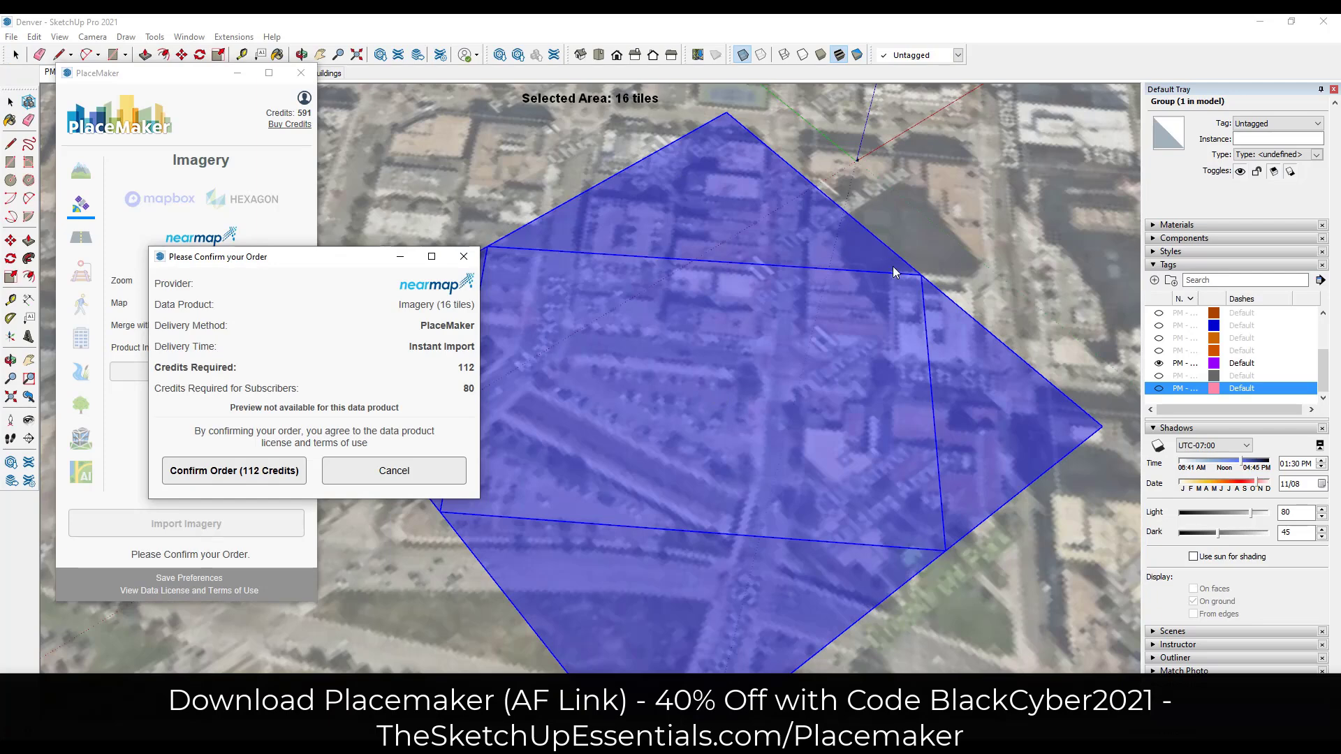
pyautogui.scroll(-3, 744, 481)
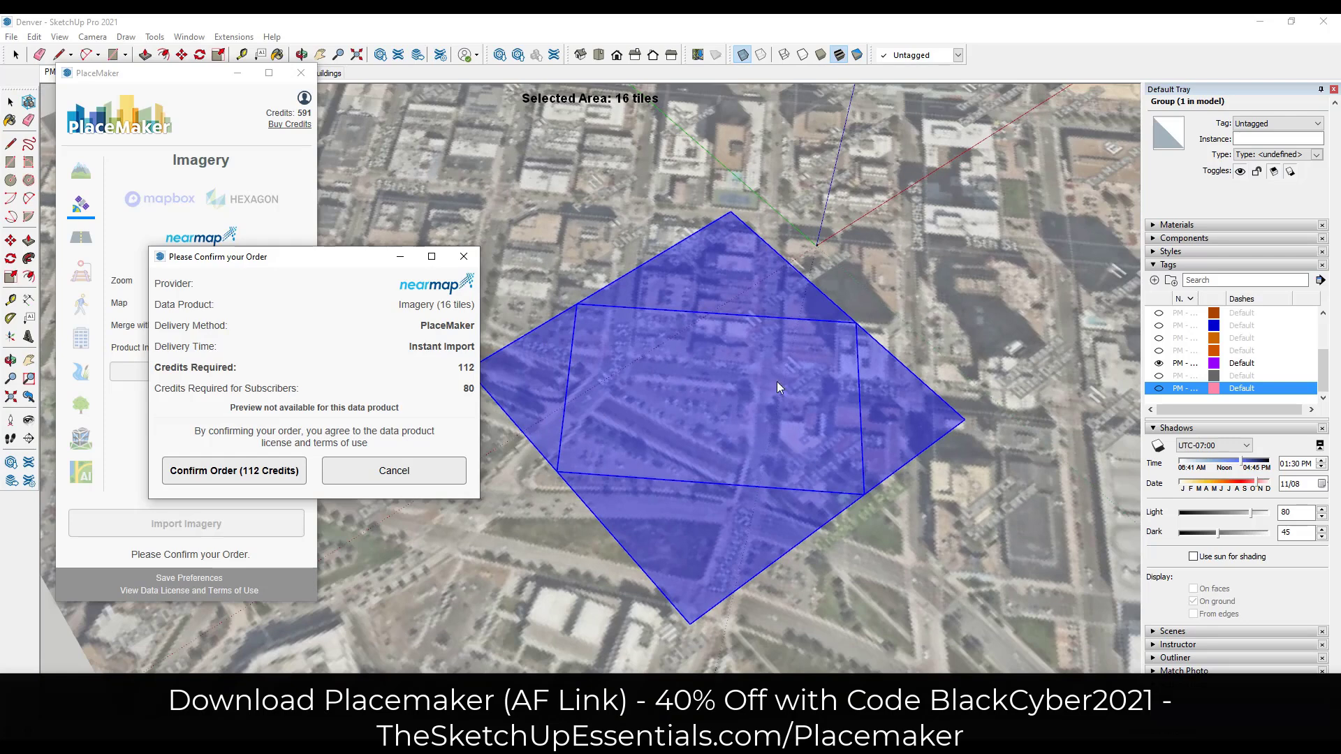
pyautogui.moveTo(364, 259); pyautogui.dragTo(251, 240)
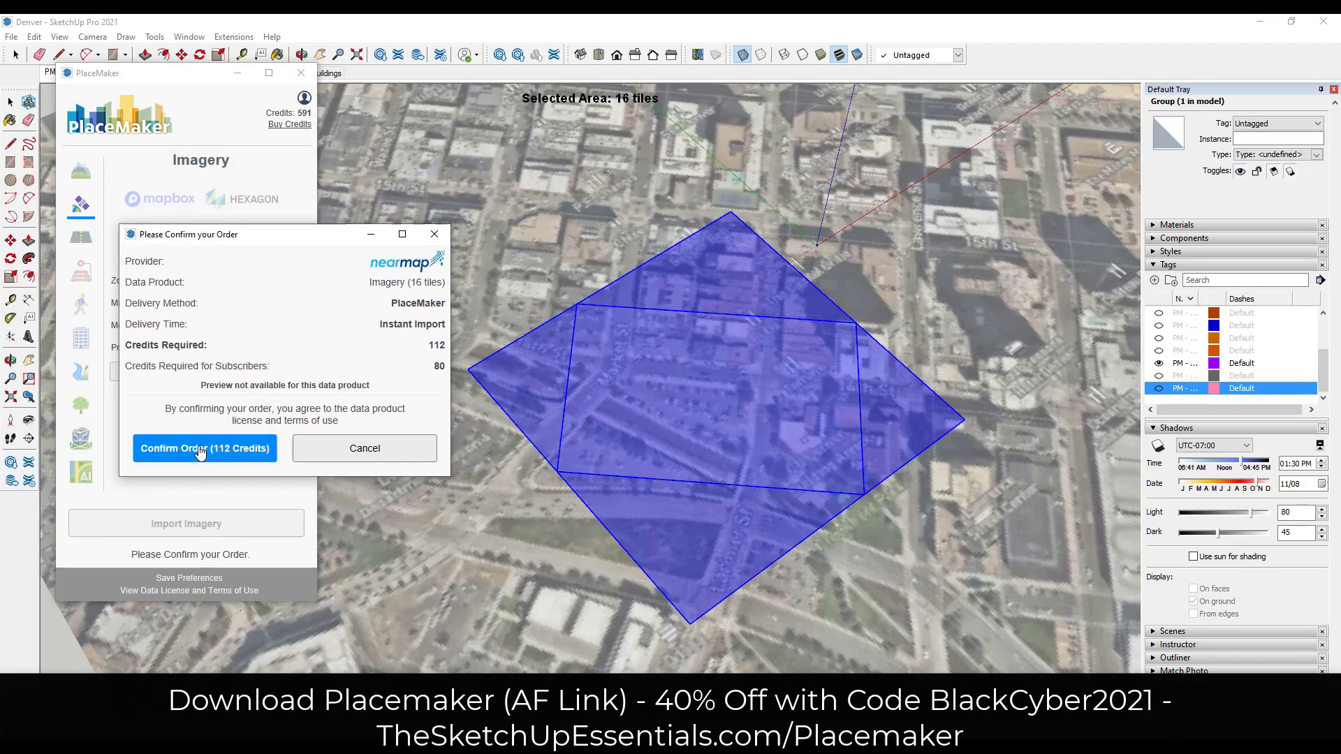
pyautogui.click(206, 454)
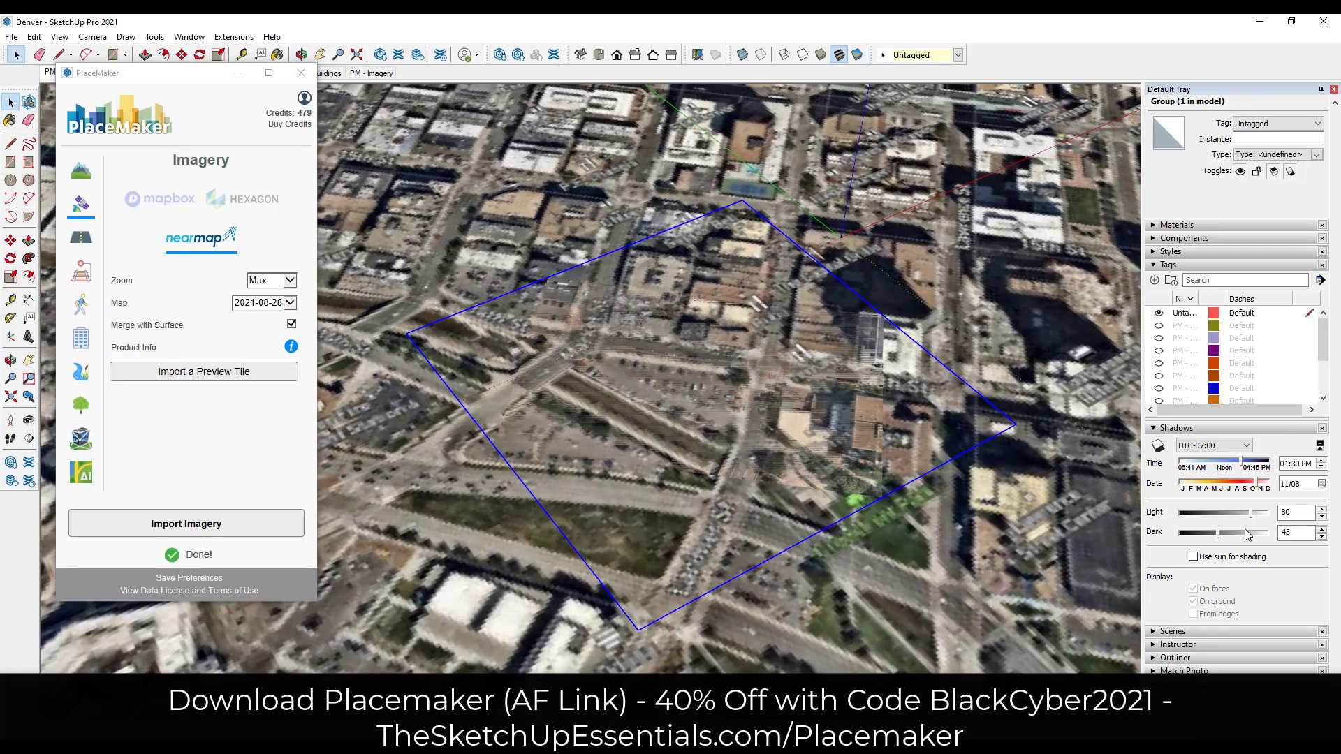
# Hide the PM - Location tag so only the high-resolution imagery patch is displayed
pyautogui.scroll(-2, 1176, 367)
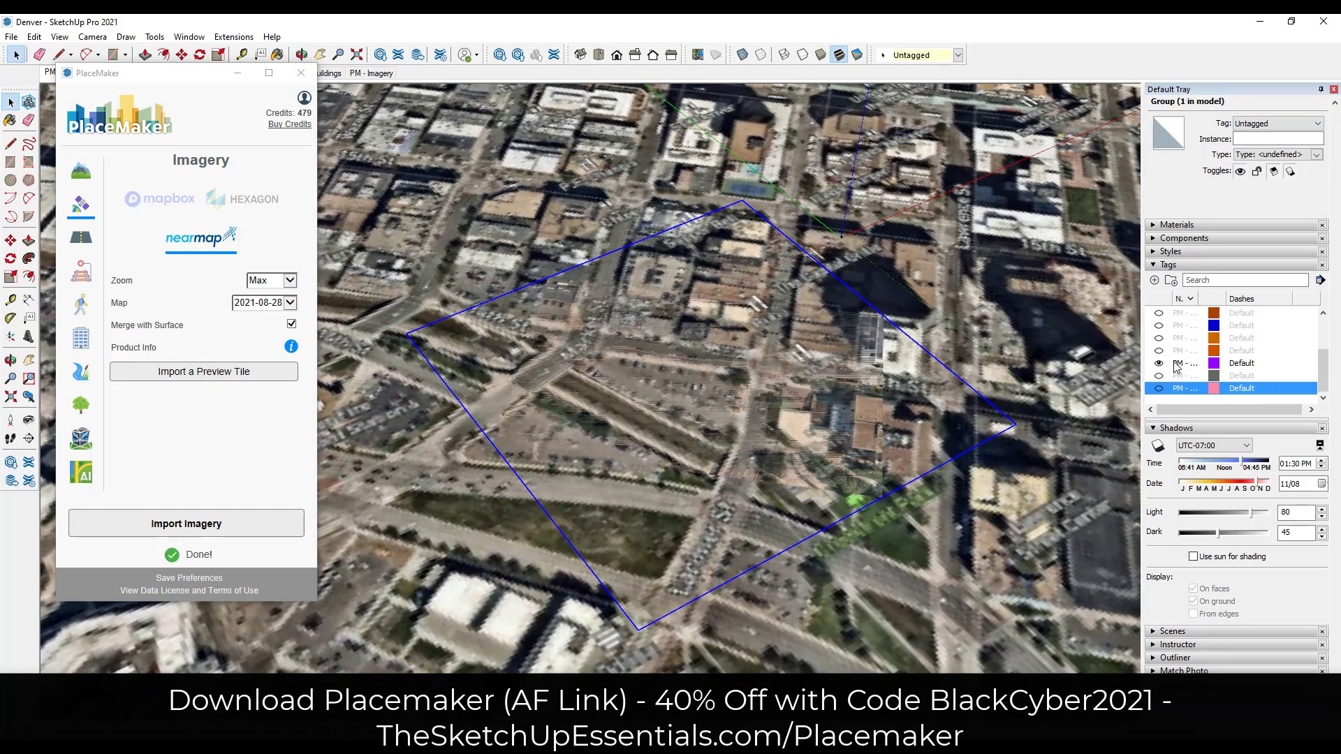
pyautogui.click(1159, 364)
pyautogui.scroll(10, 790, 424)
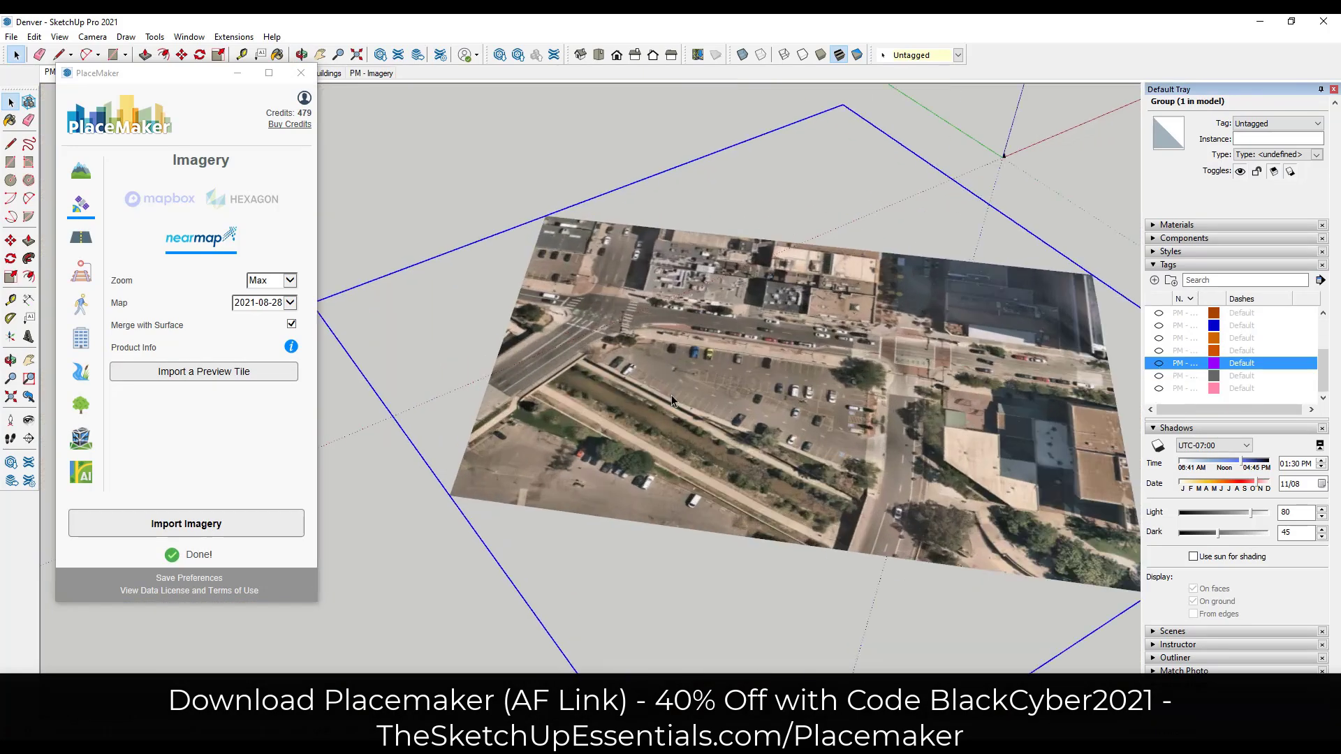
# Examine the detail of the Nearmap imagery across the parking lot, cars, creek and surrounding streets
pyautogui.scroll(-3, 746, 562)
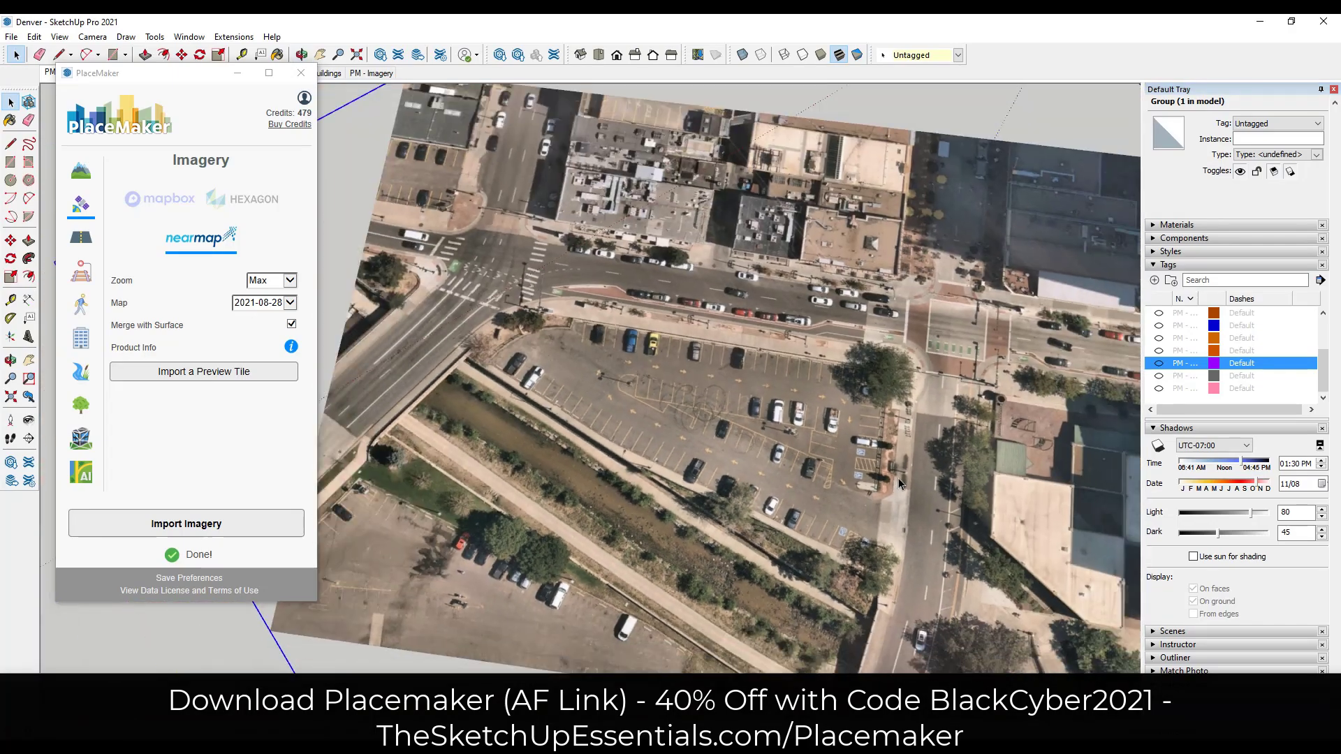
pyautogui.scroll(4, 891, 480)
pyautogui.moveTo(871, 530); pyautogui.dragTo(779, 396, button='middle')
pyautogui.scroll(-3, 779, 399)
pyautogui.scroll(3, 626, 614)
pyautogui.scroll(-5, 589, 475)
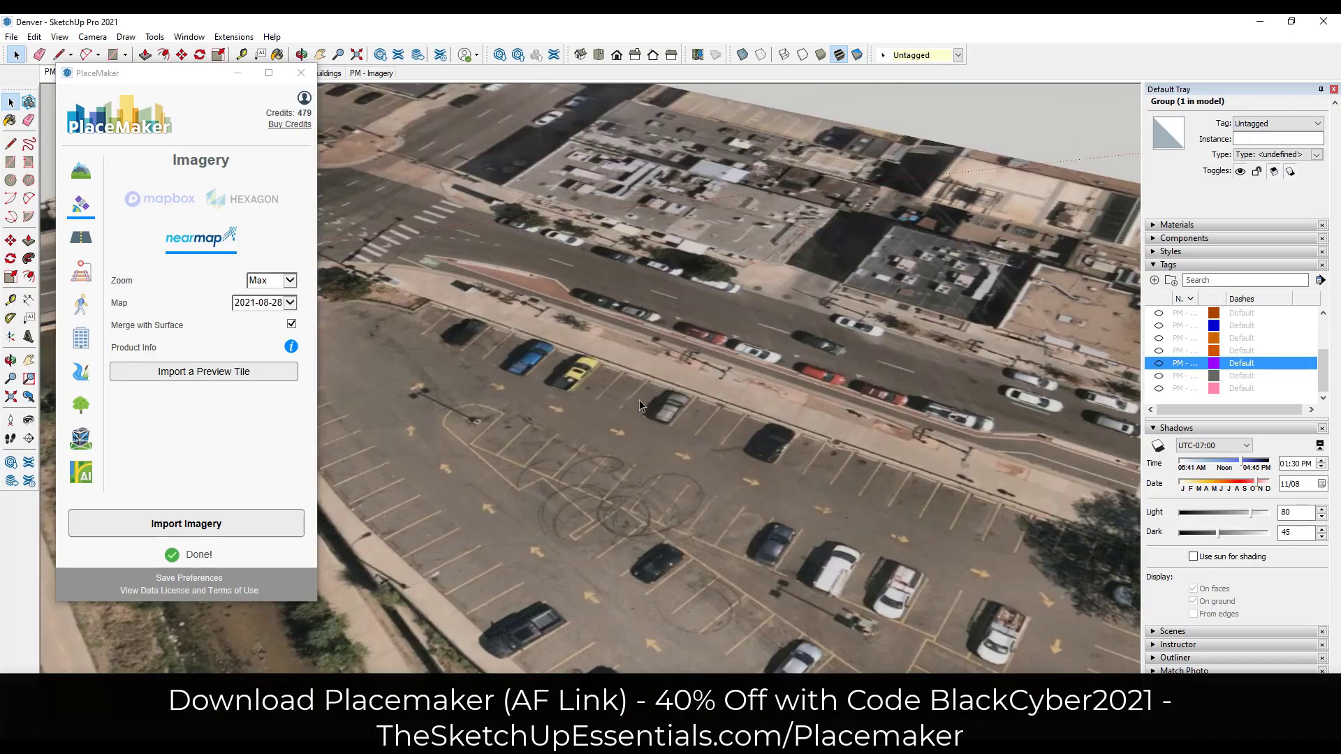
pyautogui.scroll(7, 548, 545)
pyautogui.moveTo(546, 475); pyautogui.dragTo(524, 382, button='middle')
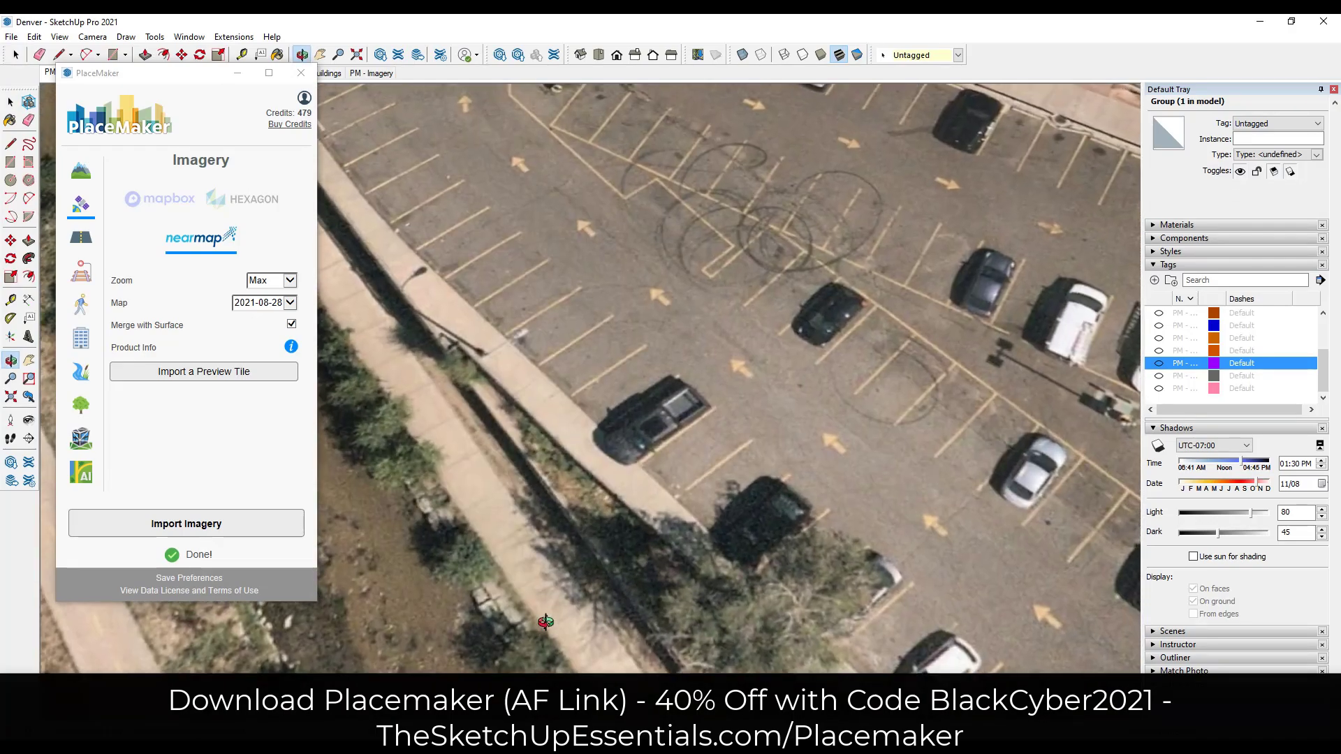
pyautogui.scroll(-5, 559, 385)
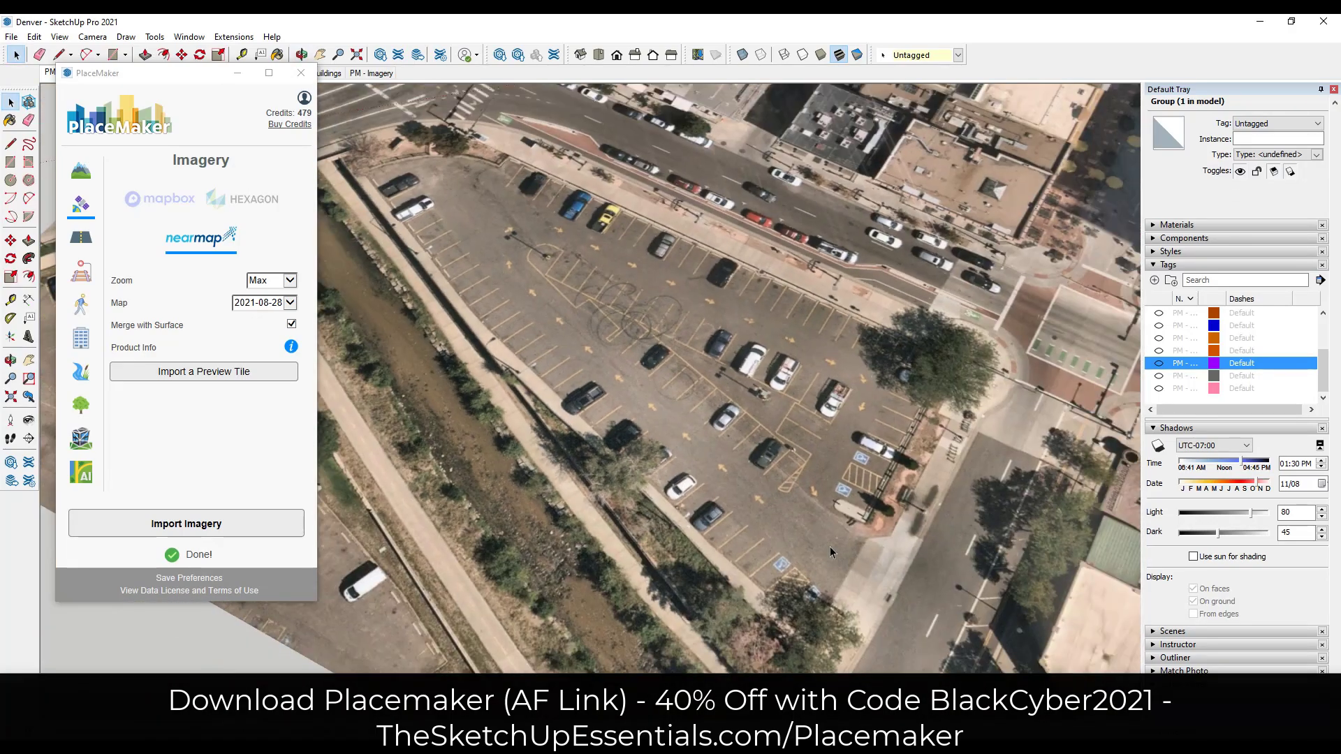
pyautogui.scroll(6, 830, 546)
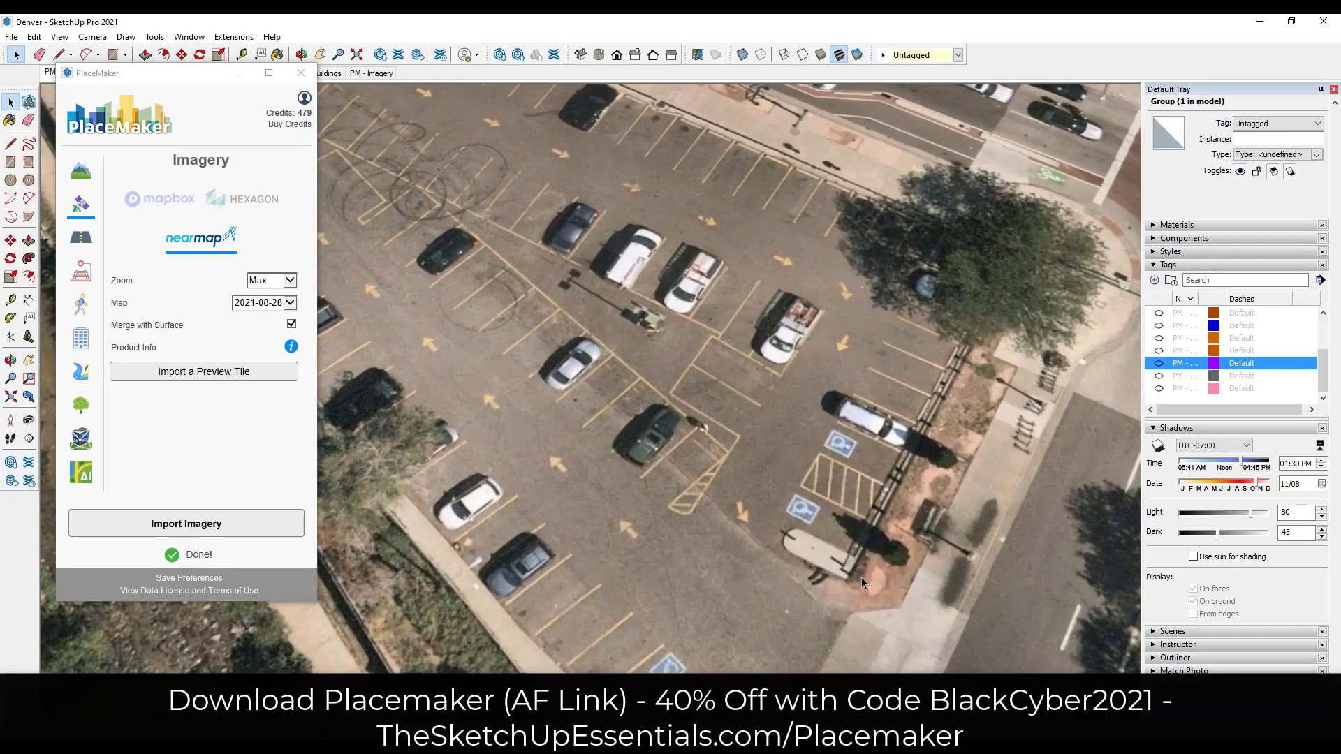
pyautogui.scroll(-5, 825, 540)
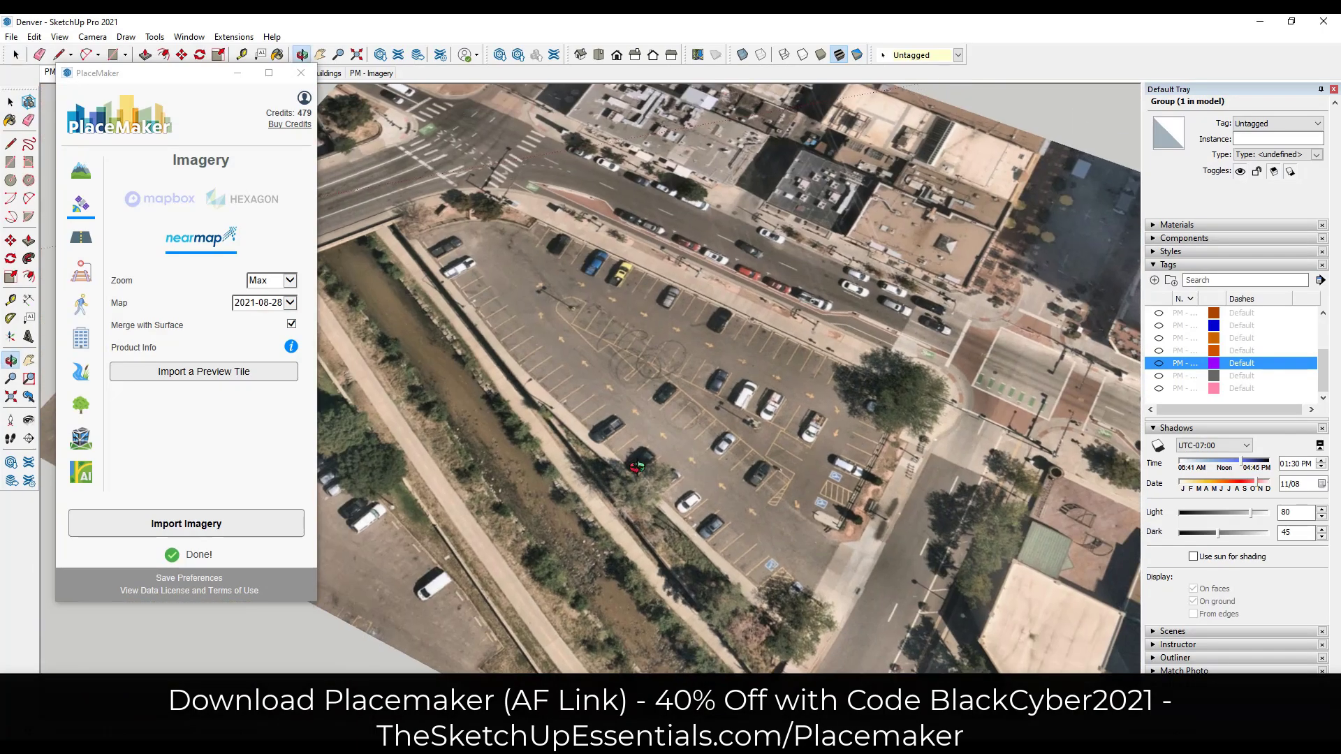
pyautogui.moveTo(825, 540); pyautogui.dragTo(612, 340, button='middle')
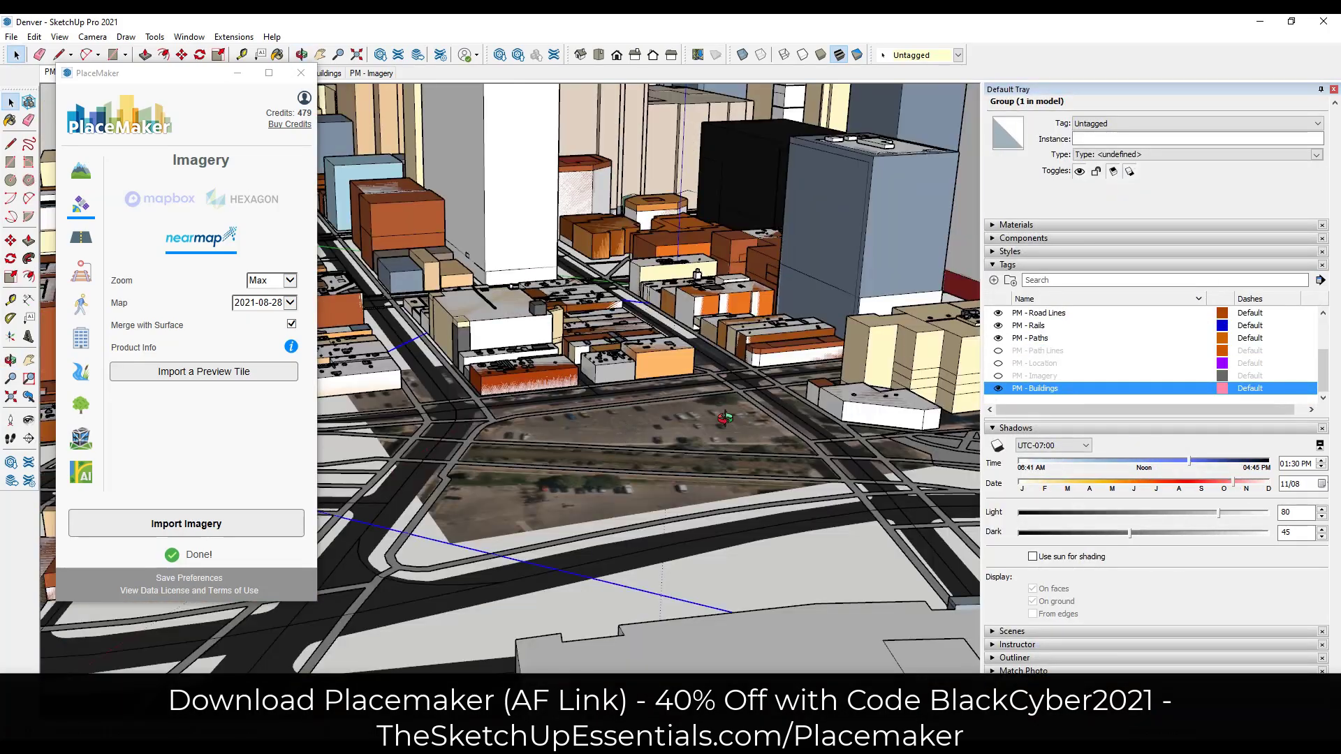
# Examine how the imported buildings, roads and paths fit the high-resolution imagery around the parking lot
pyautogui.moveTo(702, 437); pyautogui.dragTo(664, 524, button='middle')
pyautogui.scroll(-4, 660, 426)
pyautogui.scroll(4, 688, 395)
pyautogui.scroll(2, 442, 638)
pyautogui.scroll(3, 461, 640)
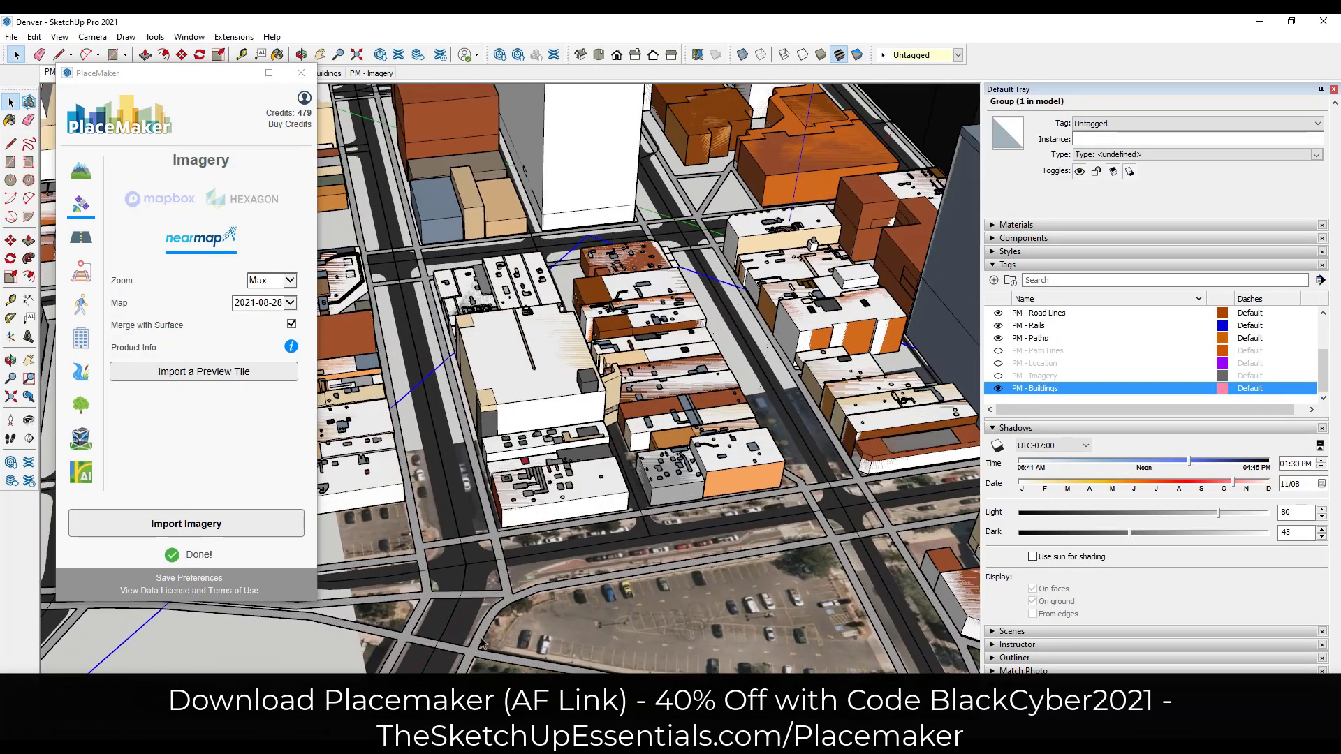
pyautogui.scroll(-3, 465, 467)
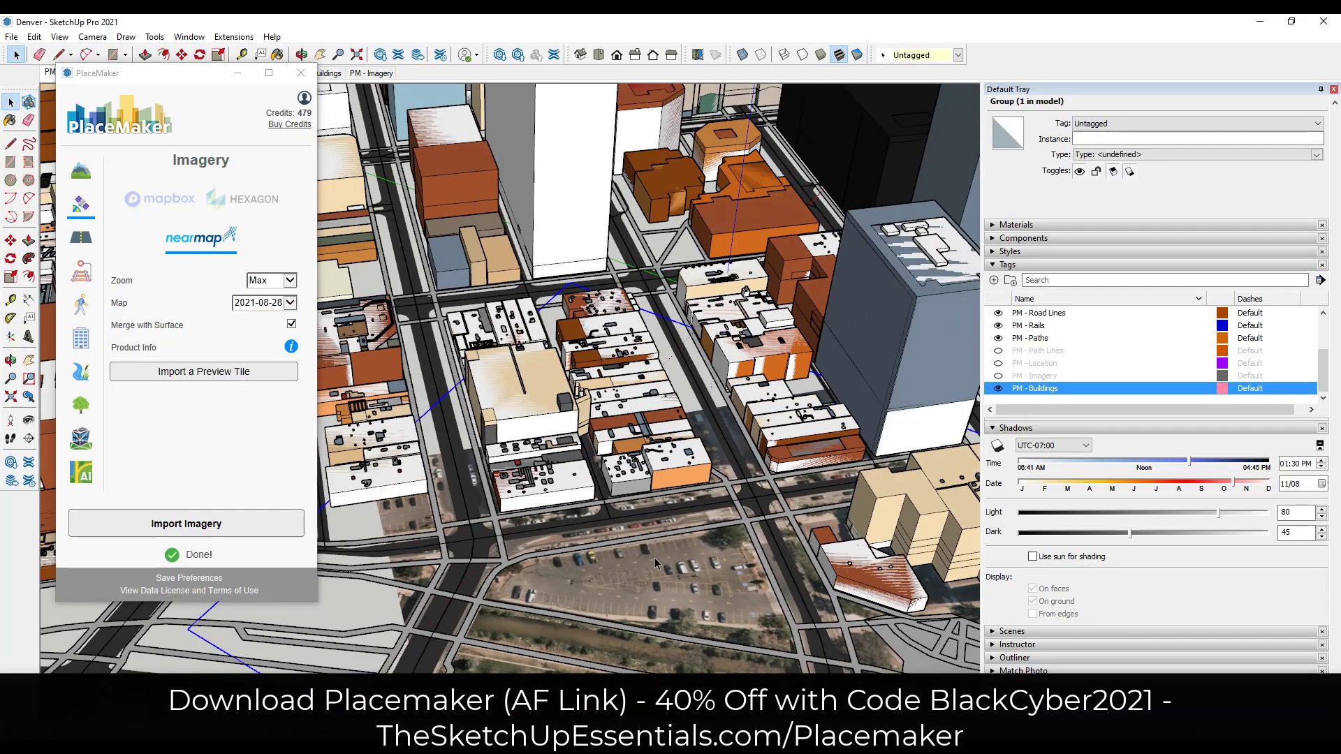
pyautogui.moveTo(530, 475); pyautogui.dragTo(559, 524, button='middle')
pyautogui.scroll(3, 598, 531)
pyautogui.scroll(2, 686, 618)
pyautogui.scroll(5, 686, 614)
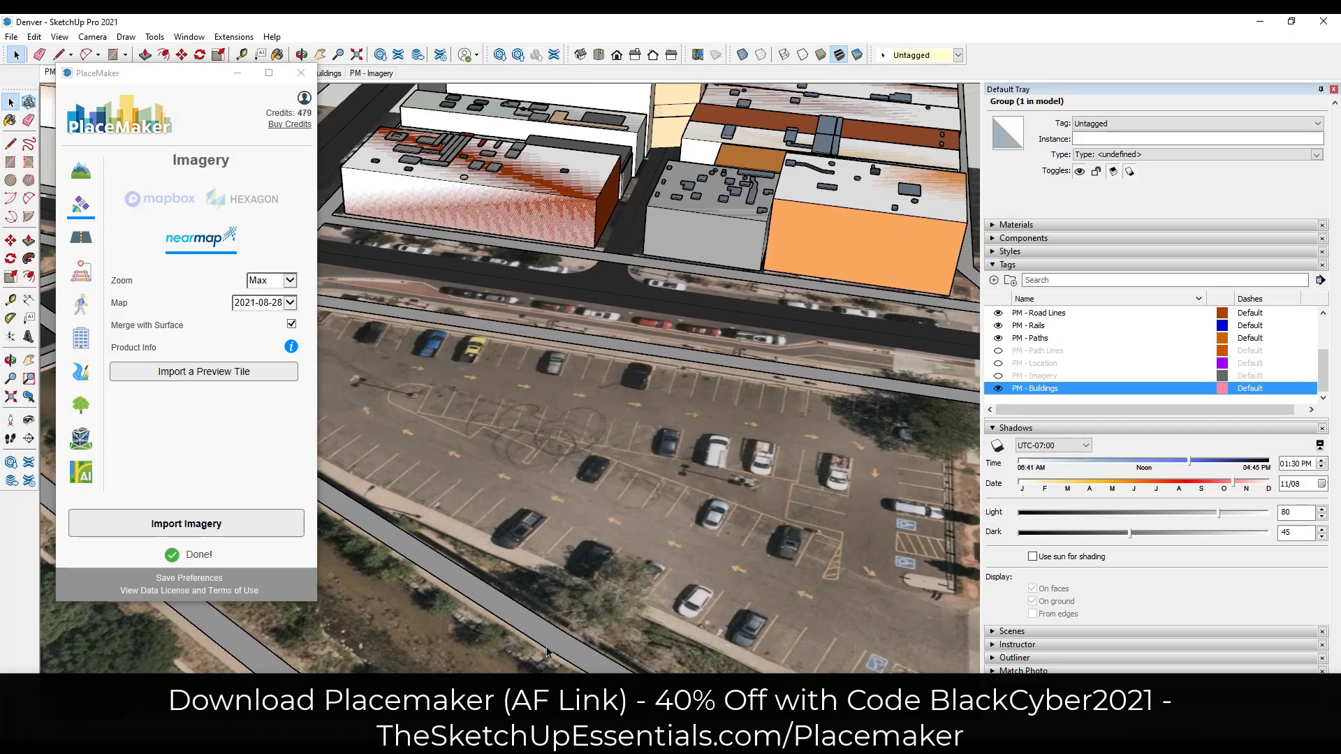
pyautogui.moveTo(546, 653); pyautogui.dragTo(237, 531, button='middle')
pyautogui.scroll(1, 606, 479)
pyautogui.moveTo(606, 478); pyautogui.dragTo(564, 620, button='middle')
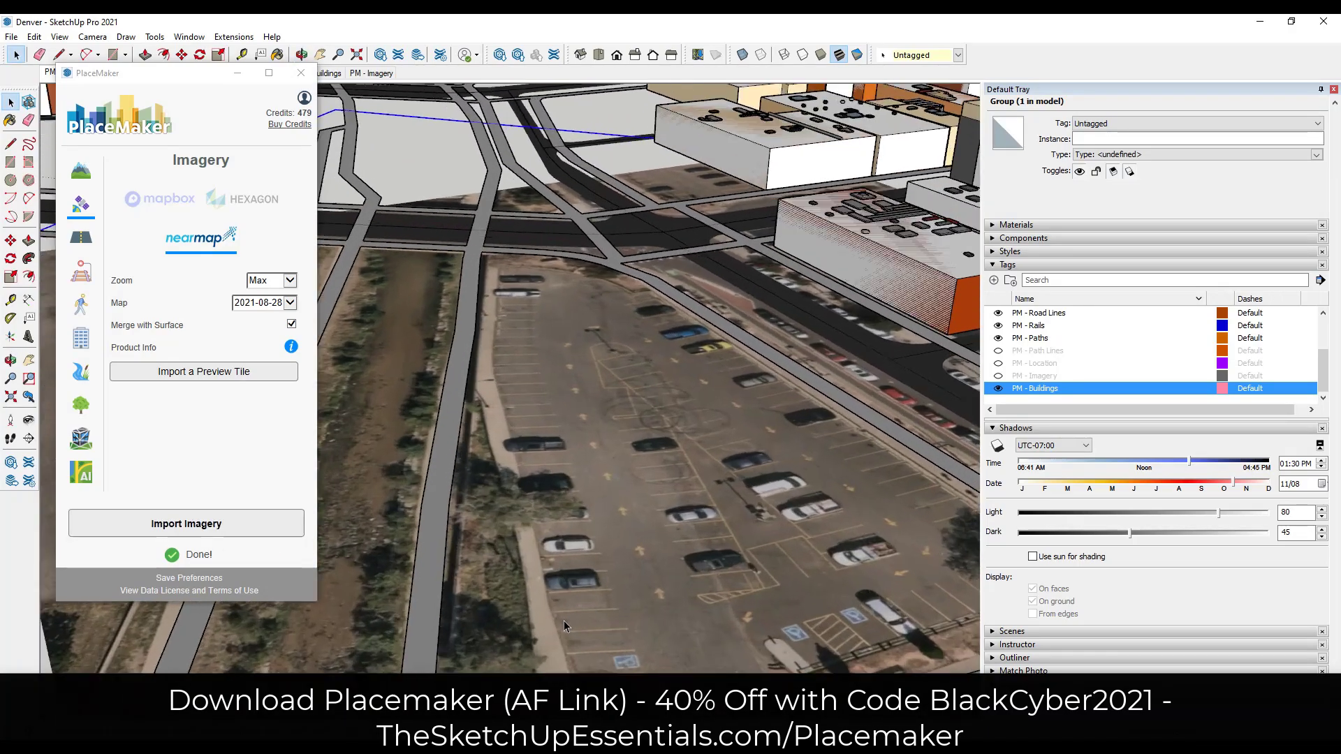
pyautogui.scroll(6, 564, 618)
pyautogui.scroll(-5, 545, 590)
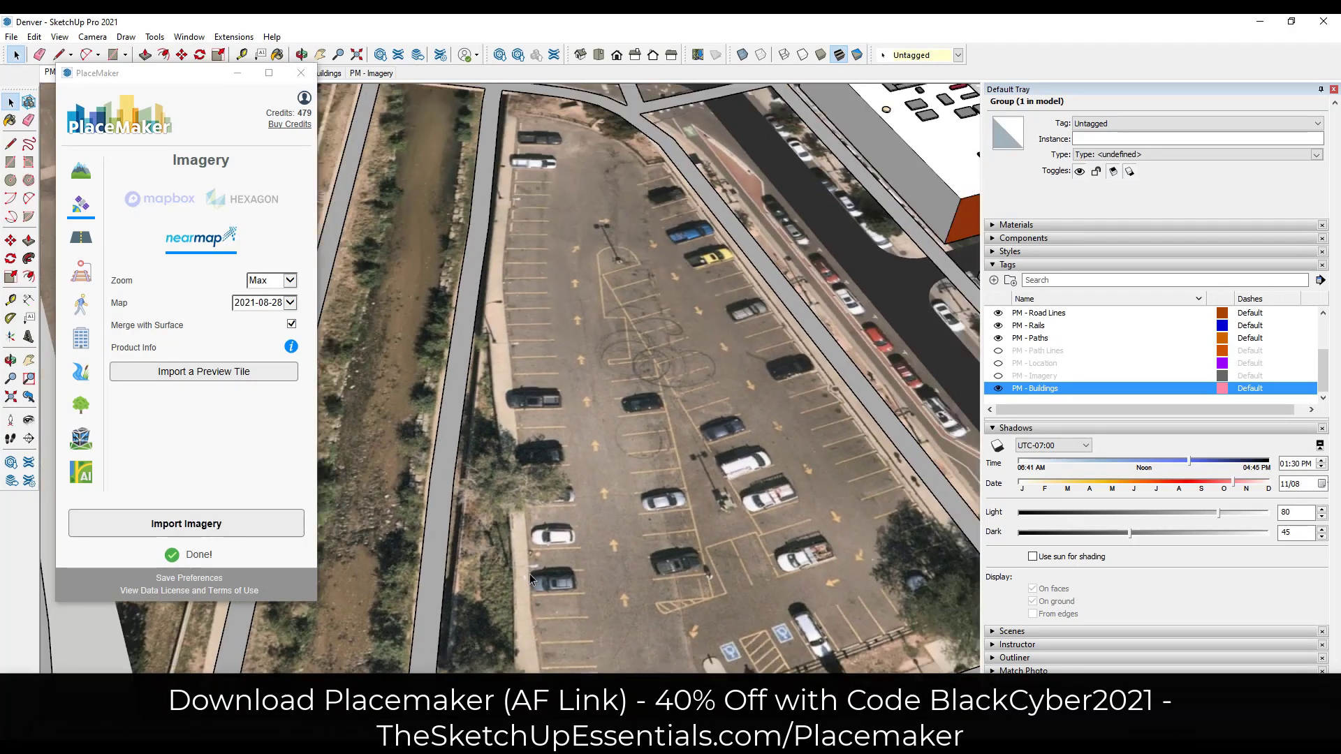